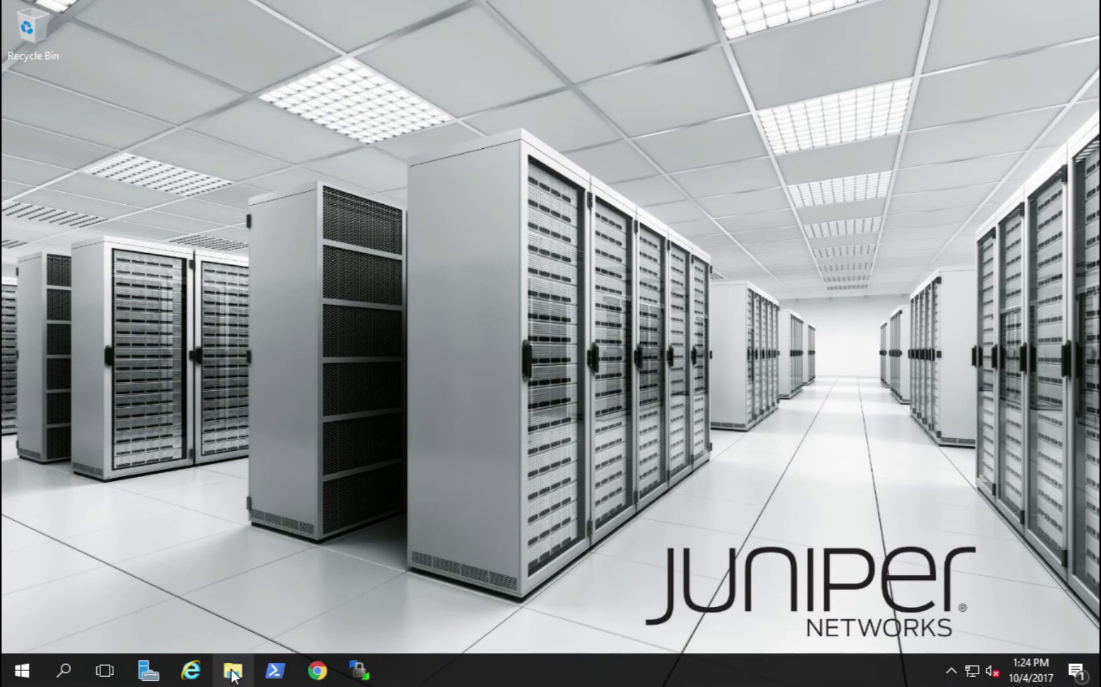
Run JIMS_Setup_1.0.0R1.1 from Downloads and install the required Visual C++ 2015 prerequisite
click(233, 670)
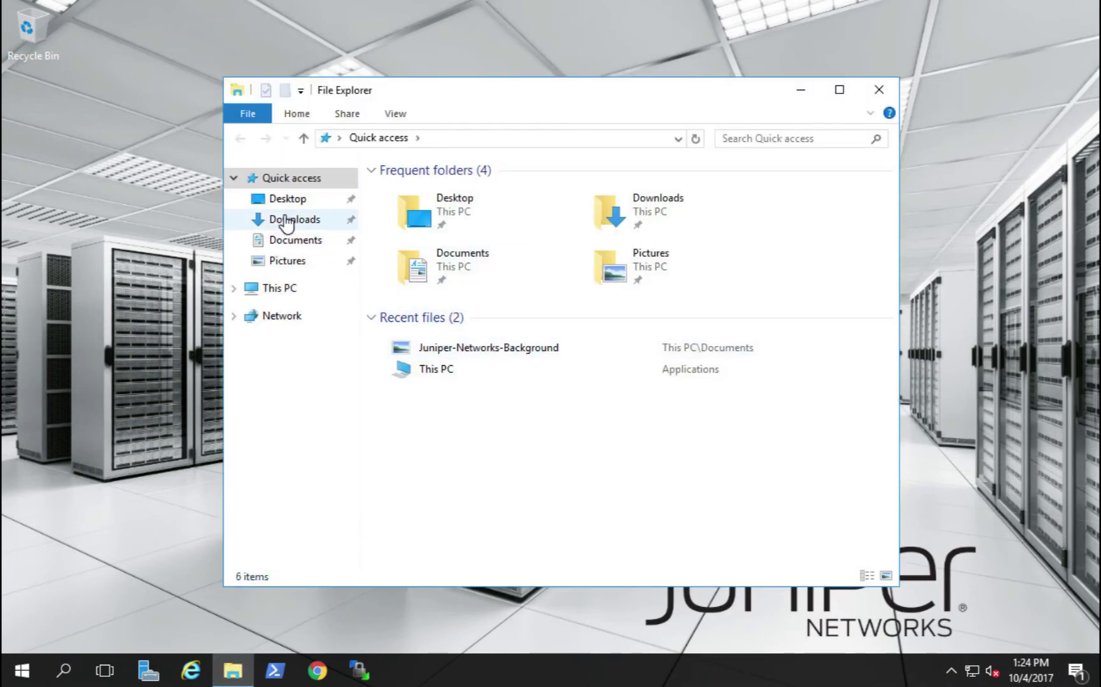
click(290, 220)
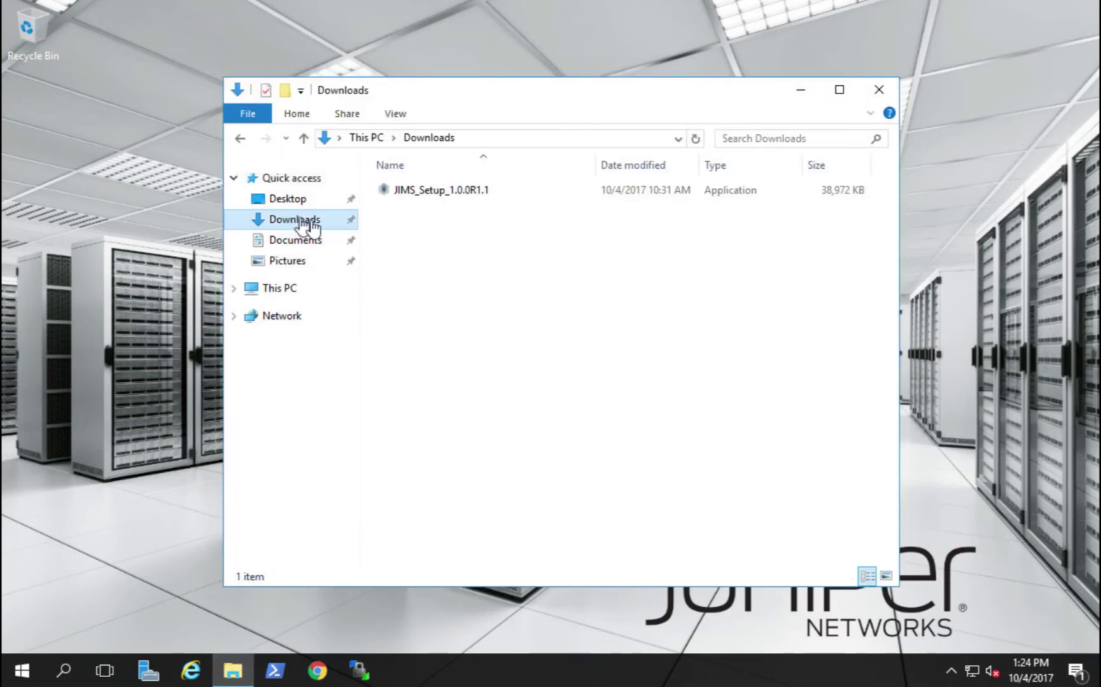
double_click(438, 192)
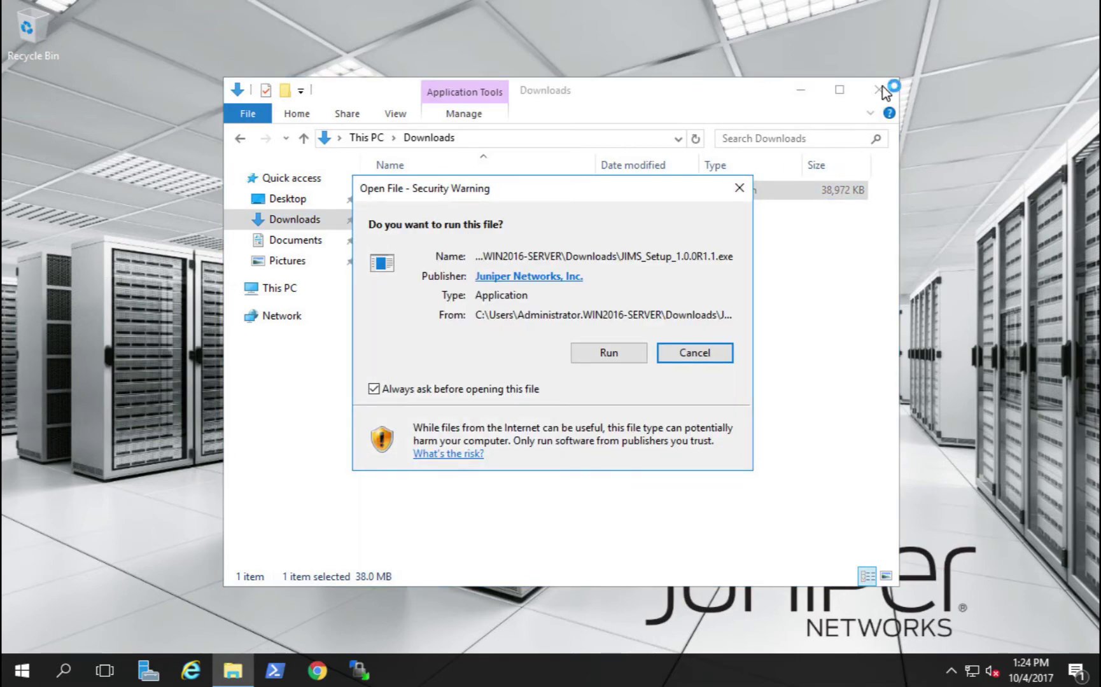
click(626, 354)
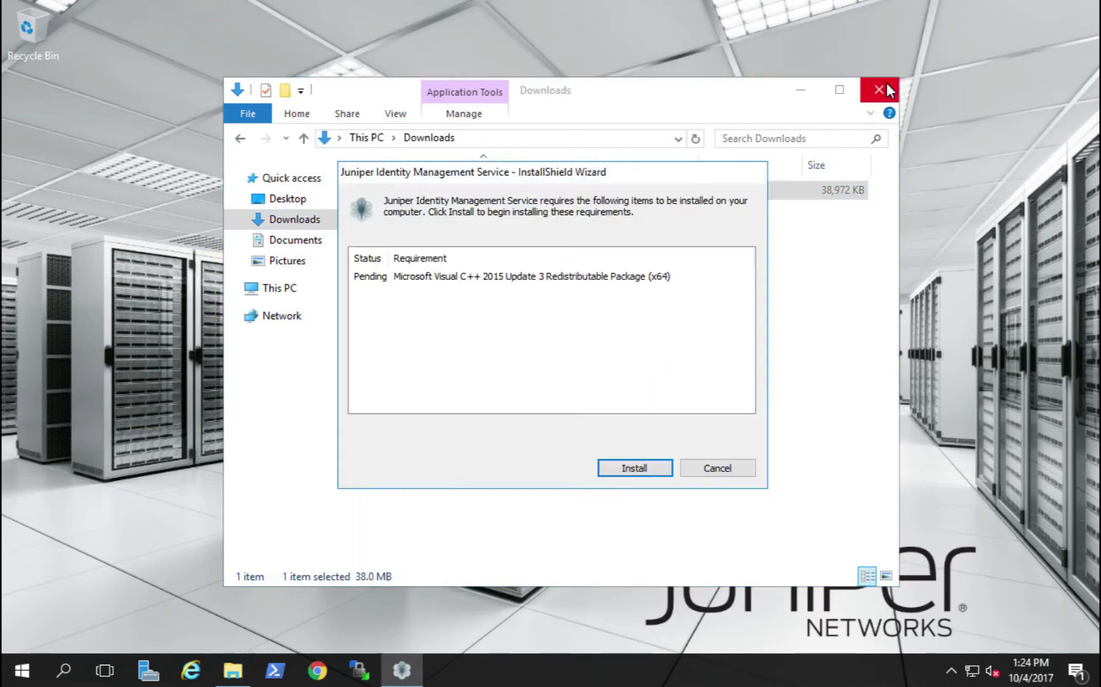
click(890, 90)
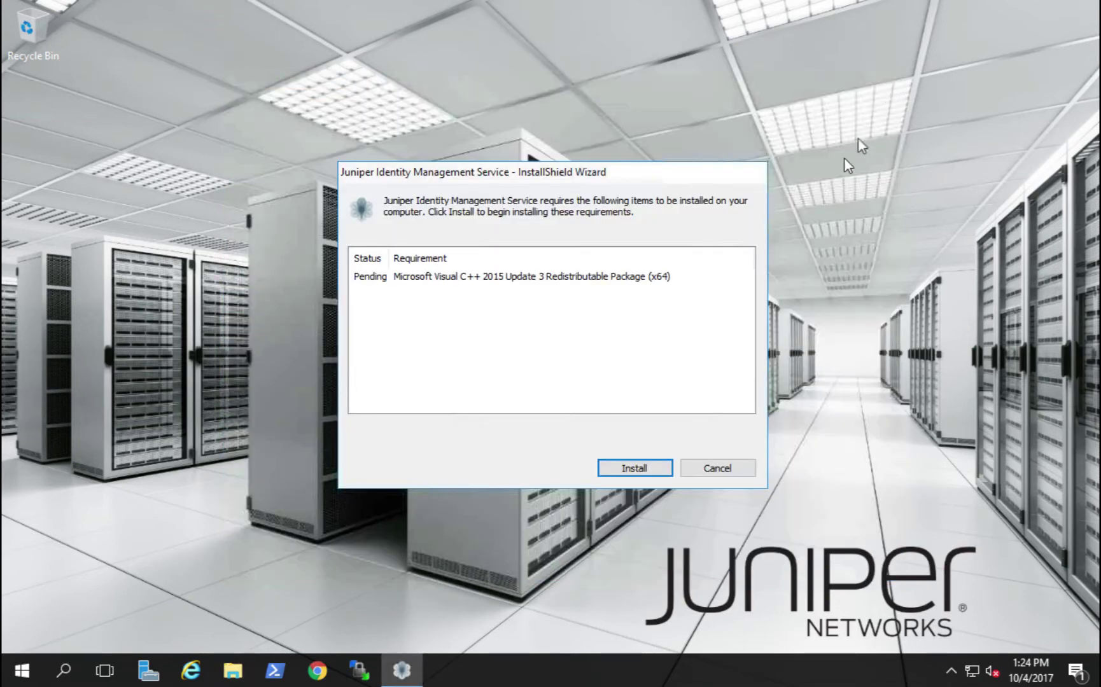
click(625, 471)
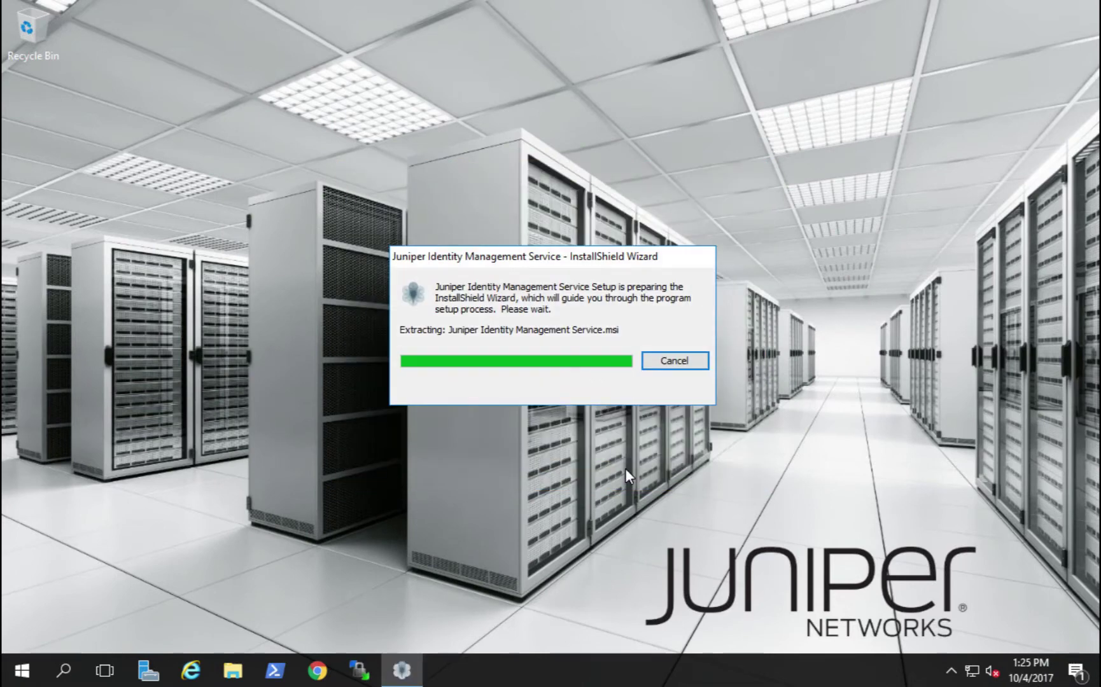
Accept the license, enter the user name and organization 'Juniper Networks', and install with Complete setup
click(625, 469)
click(507, 411)
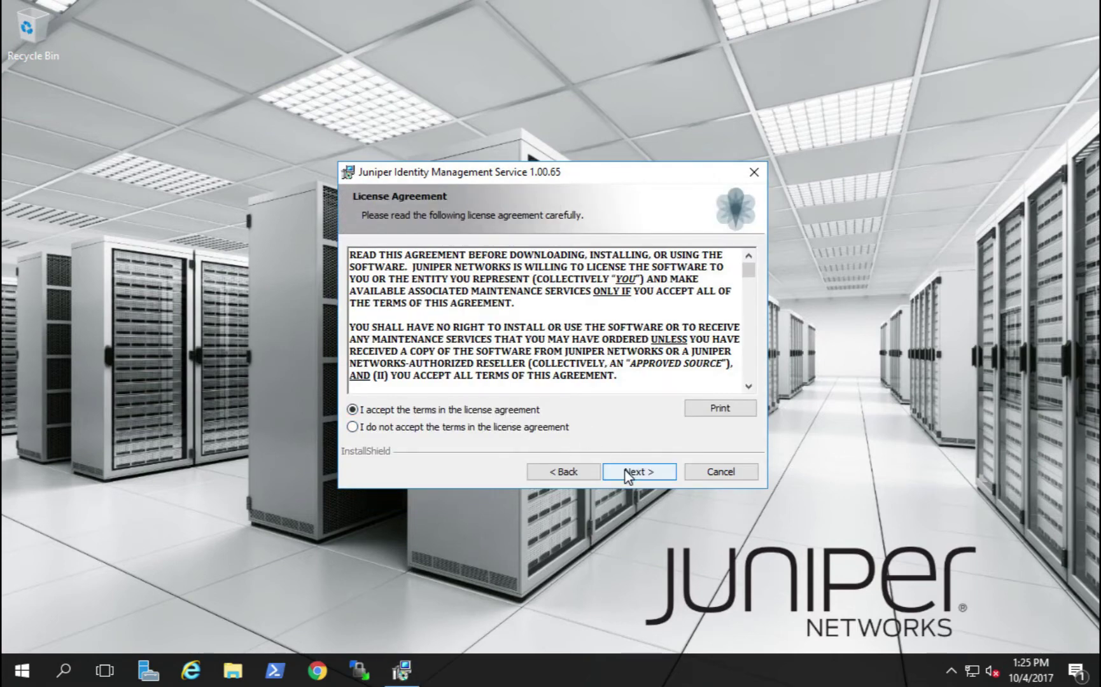
click(626, 472)
text(jims16)
key(Tab)
text(Juniper Networks)
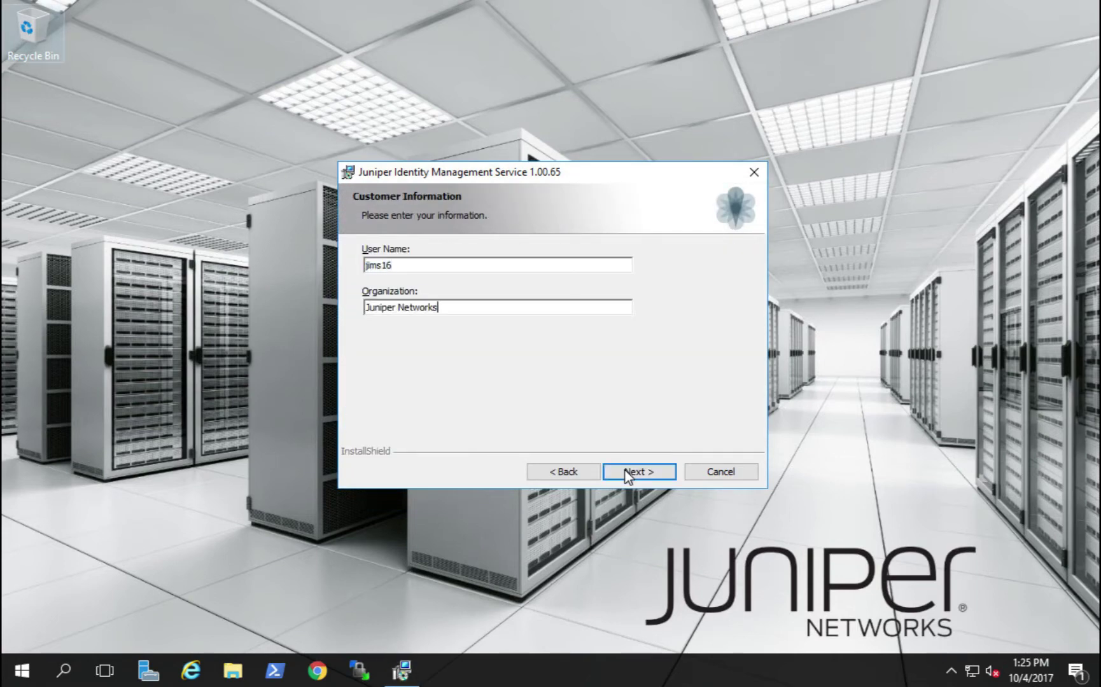
click(625, 472)
click(625, 471)
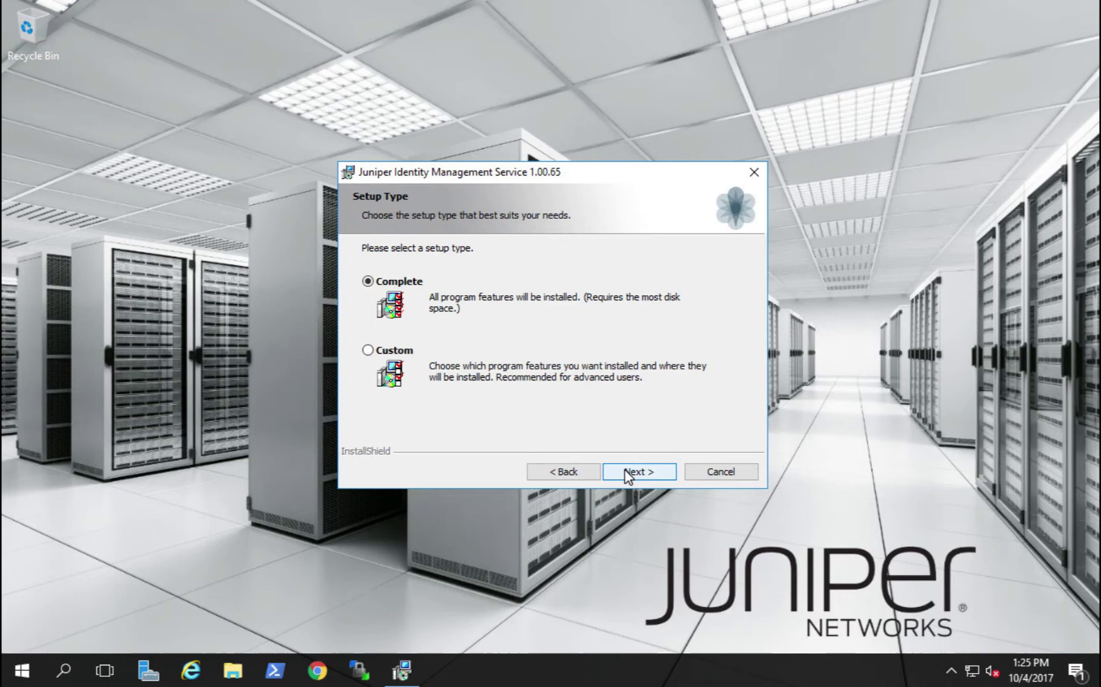
click(625, 472)
click(625, 472)
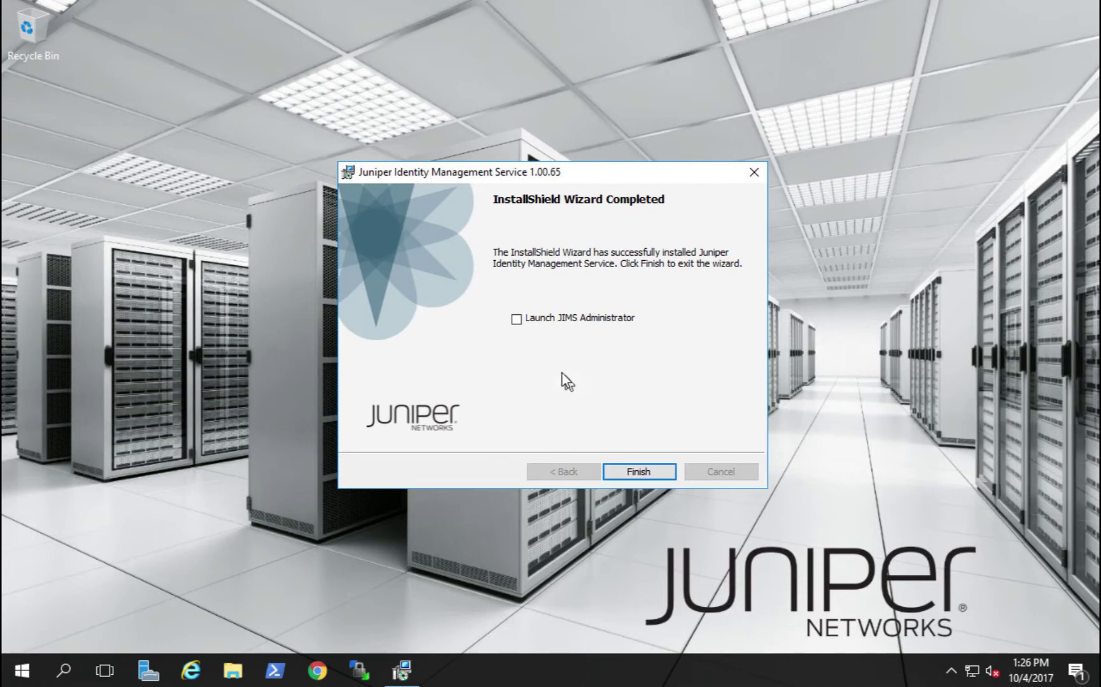
Finish the wizard and log on to the JIMS server with the service account credentials
click(638, 470)
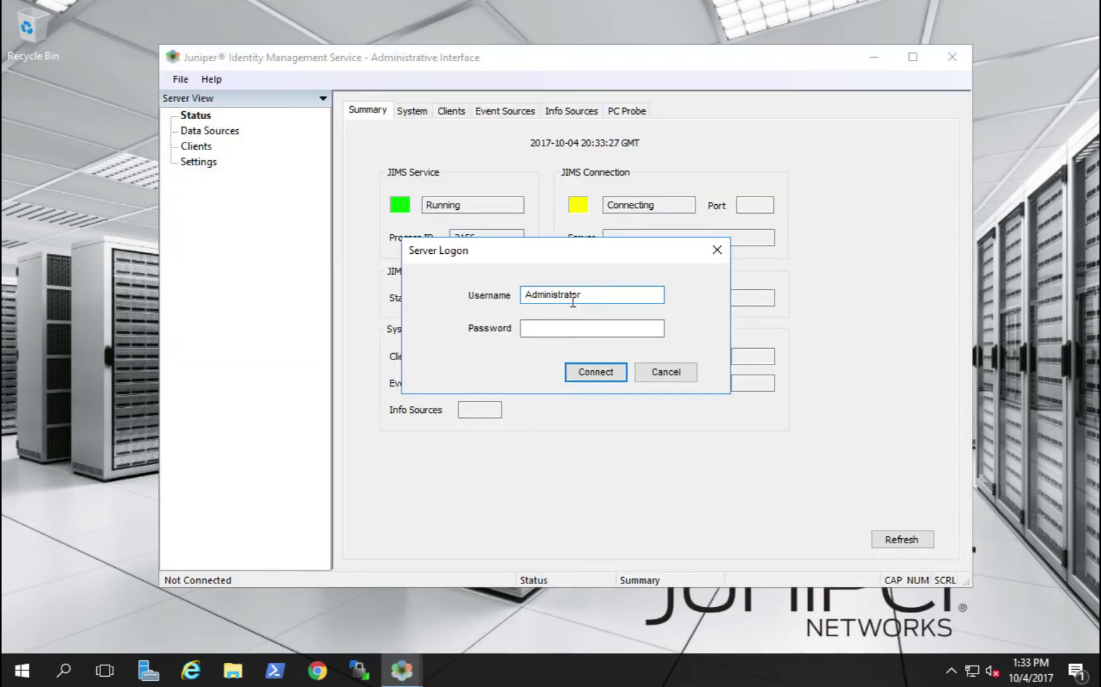
double_click(563, 295)
text(jims16)
key(Tab)
text(Juniper123!)
key(Return)
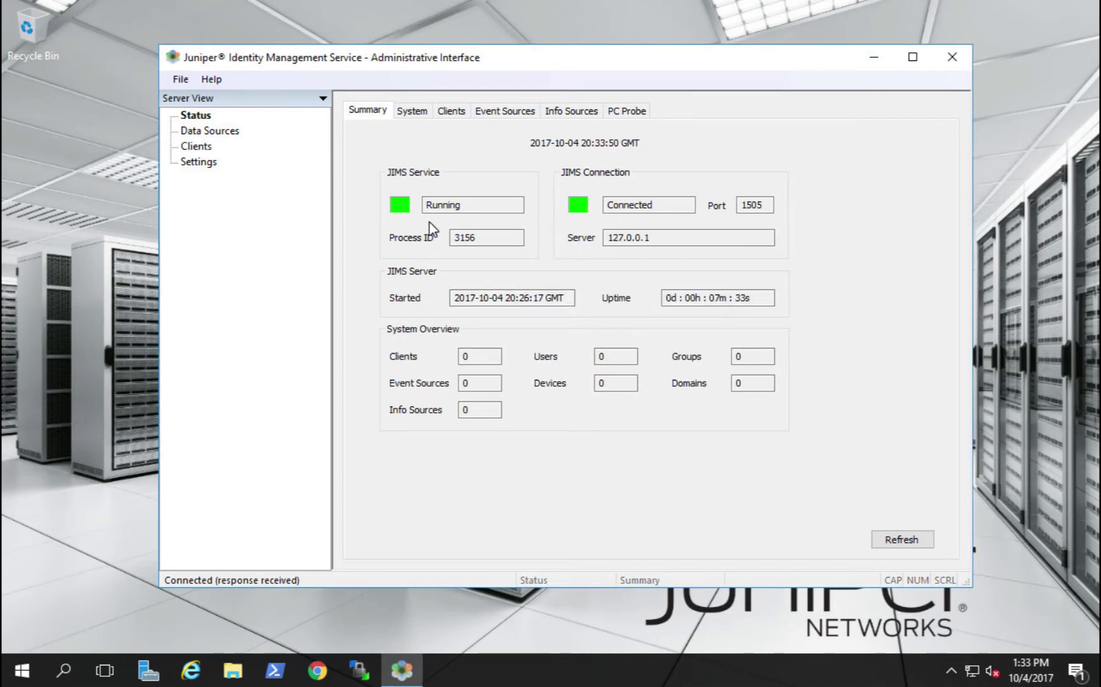
Add Domain Controller event source 10.7.7.16 described 'Windows Server 2016 juniper16.lab domain' with its login
click(217, 131)
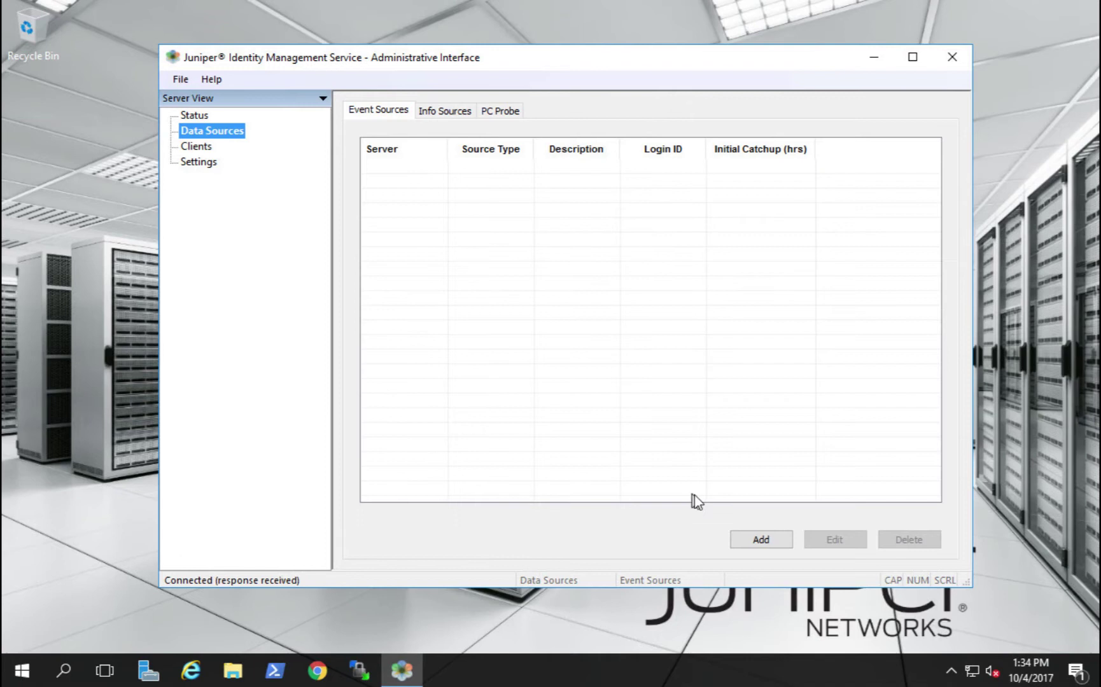
click(757, 539)
click(585, 221)
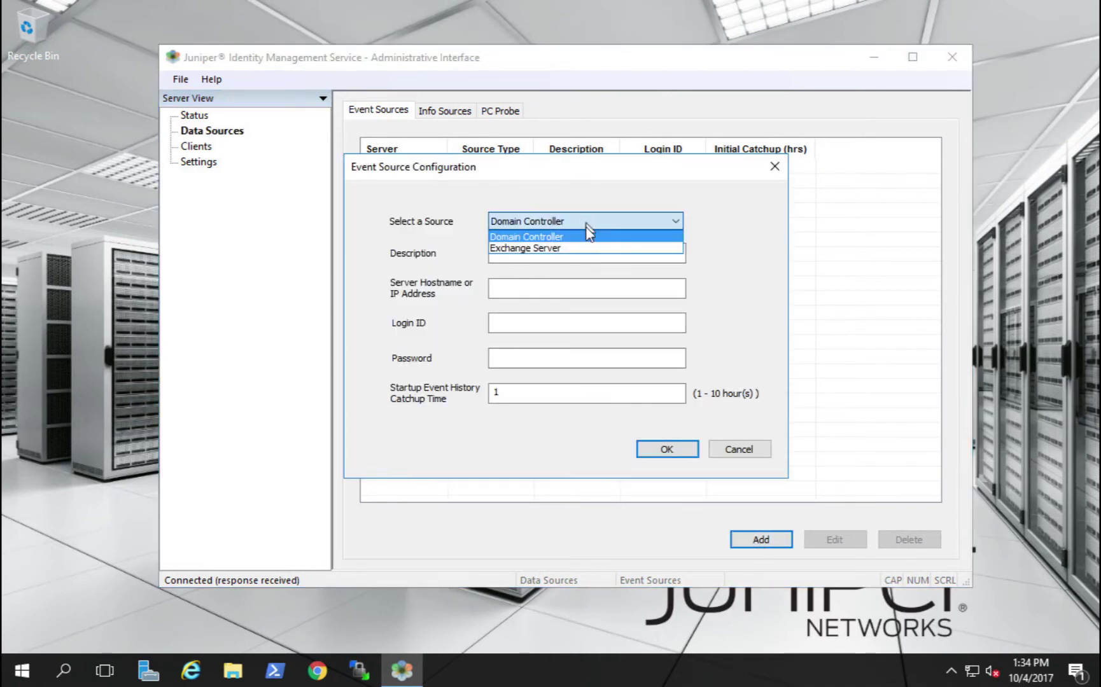
click(586, 237)
click(553, 254)
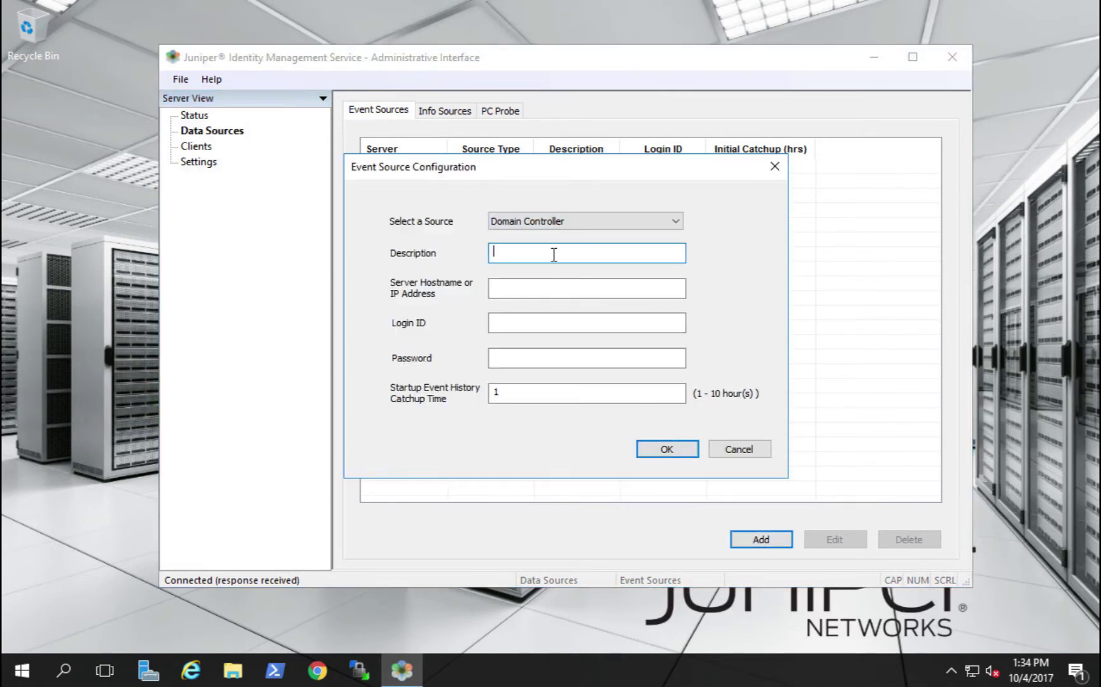
text(Windows Server 2016 juniper16.lab )
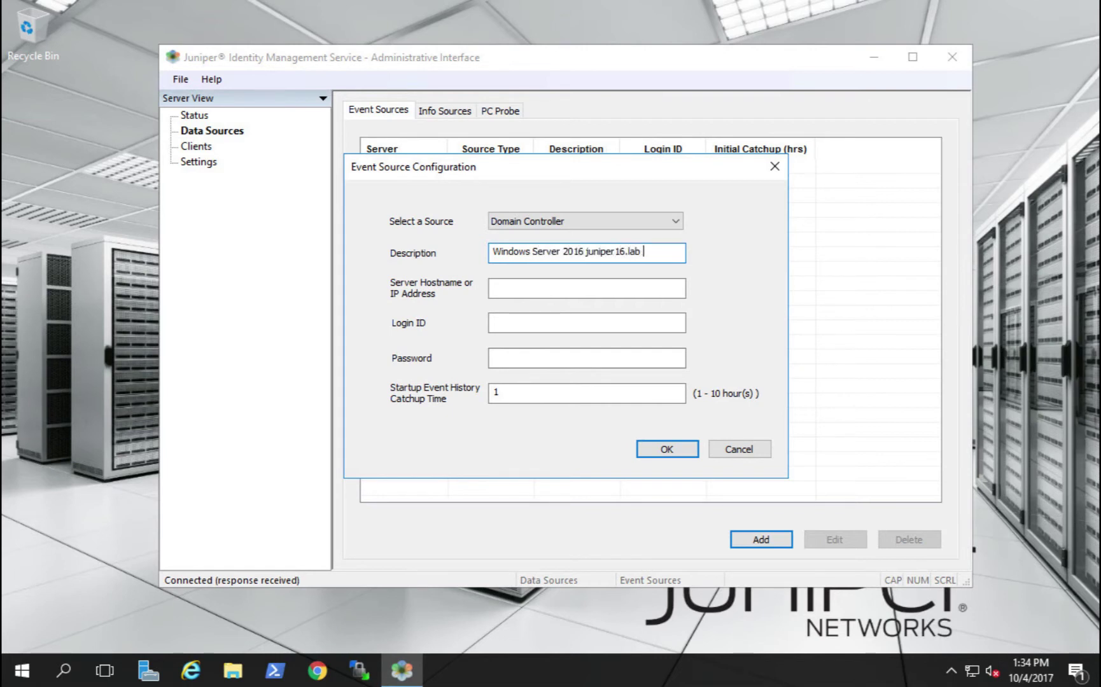
text(domain)
click(545, 291)
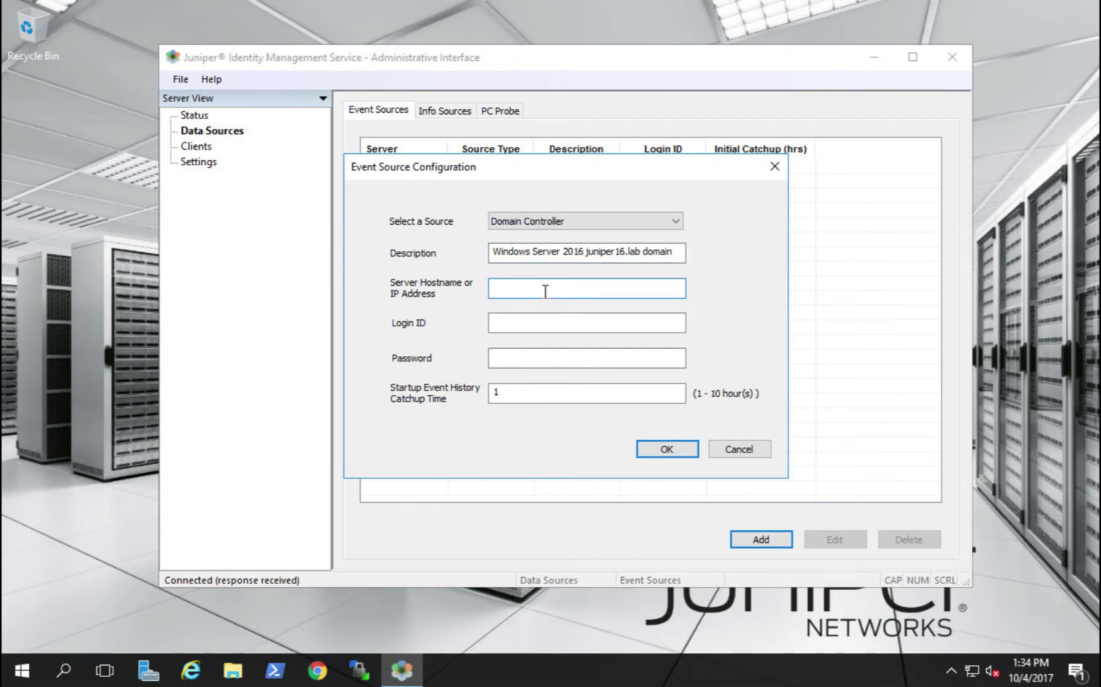
text(10.7.7.16)
click(494, 322)
text(jims16)
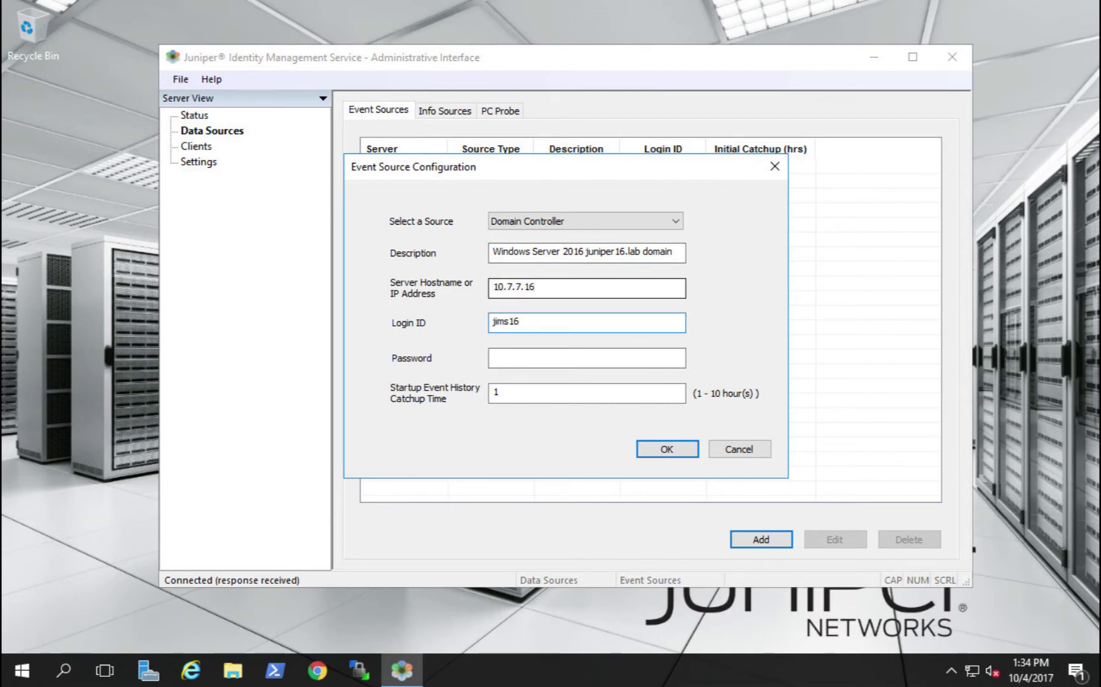
click(493, 357)
text(••••••••••)
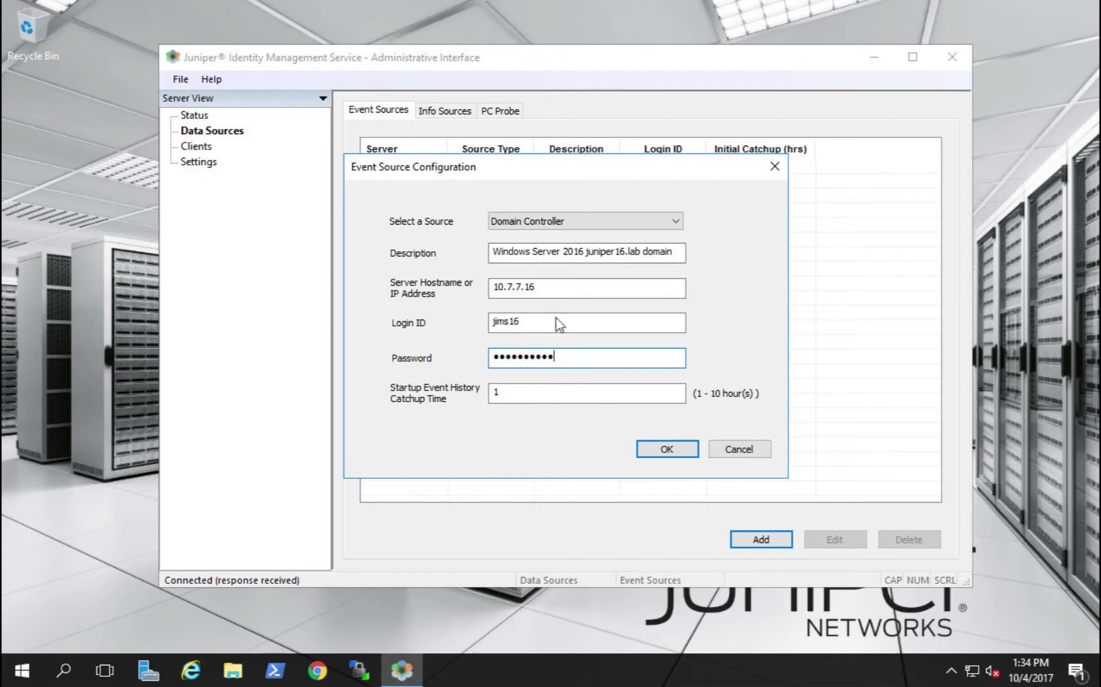
click(645, 453)
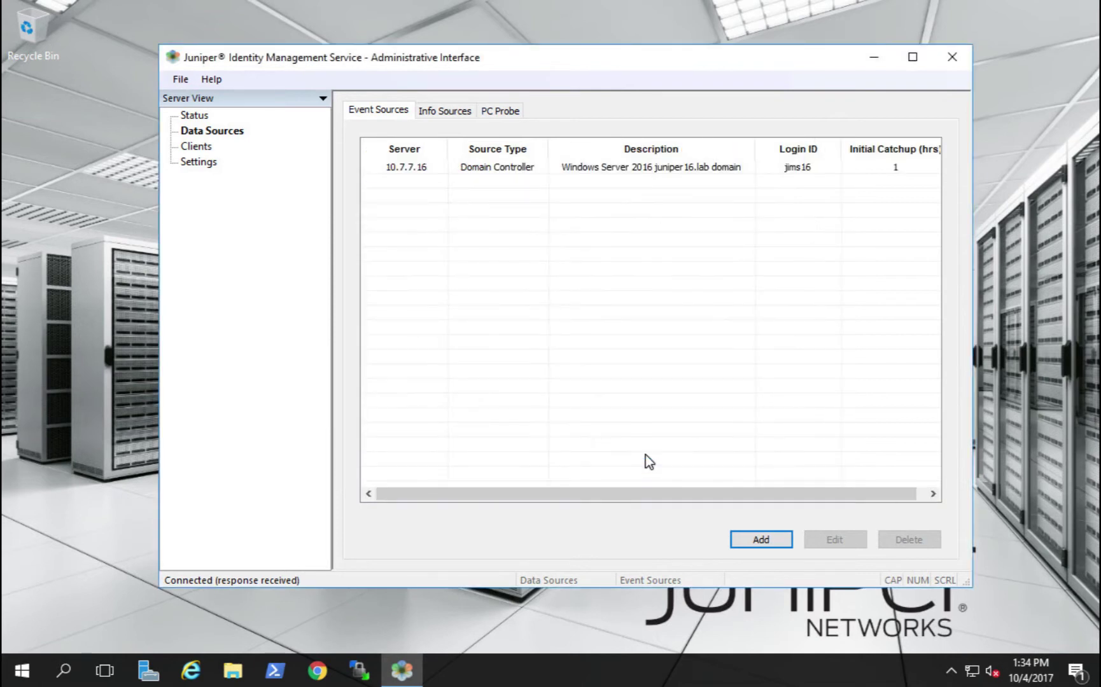
Add Domain Controller event source 10.7.7.12 described 'Windows Server 2012 juniper12.lab domain' with its login
click(751, 542)
click(560, 251)
text(Windows)
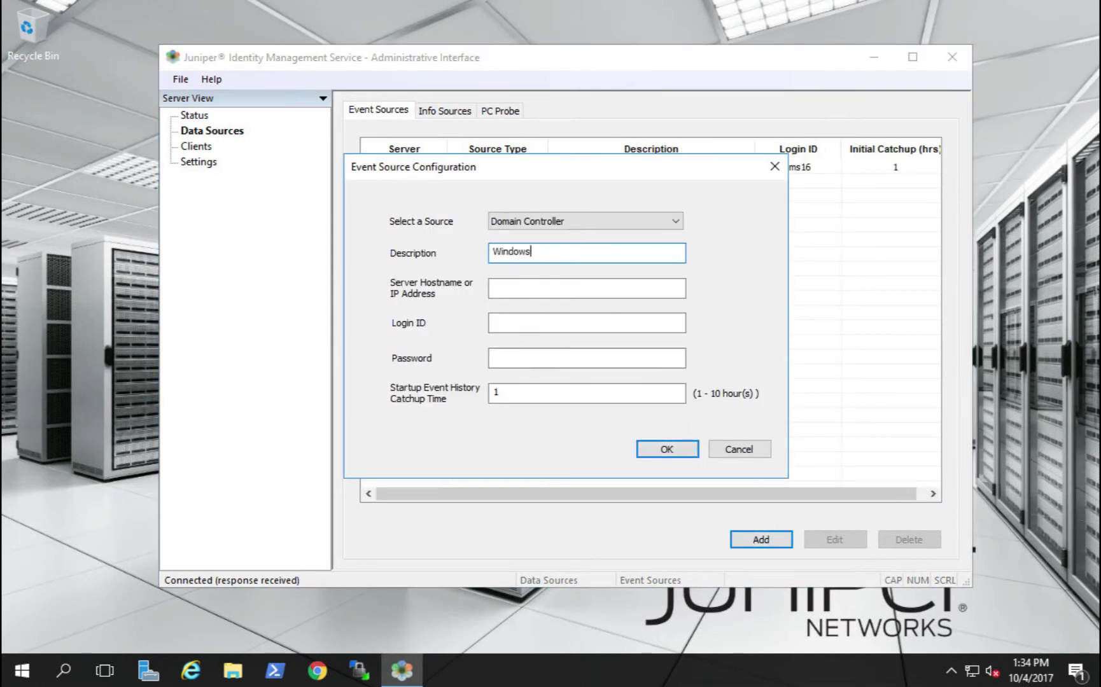
text( Server 2012 juniper12.lab domain)
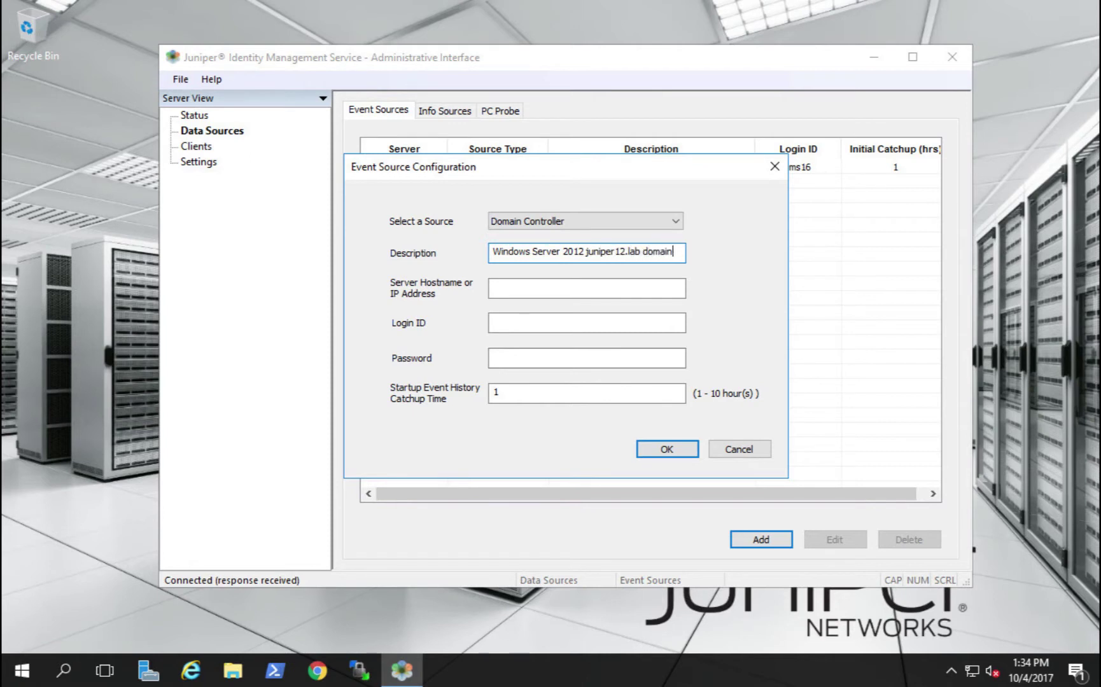
key(Tab)
text(10.7.7.12)
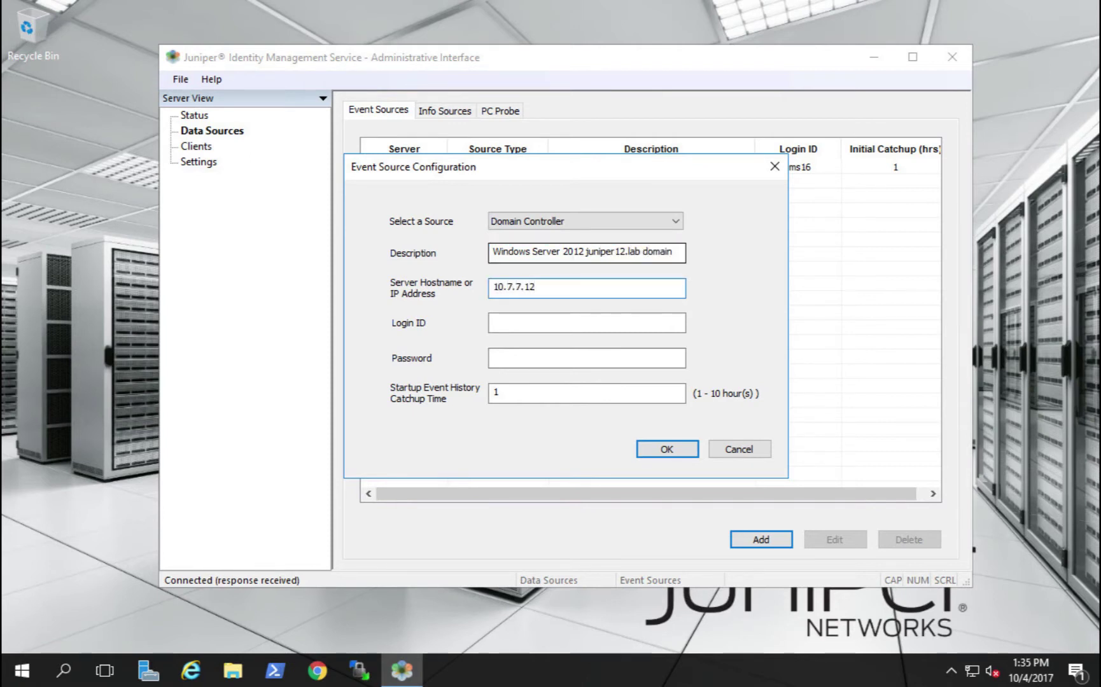
key(Tab)
text(jims12)
key(Tab)
text(•••••••••••)
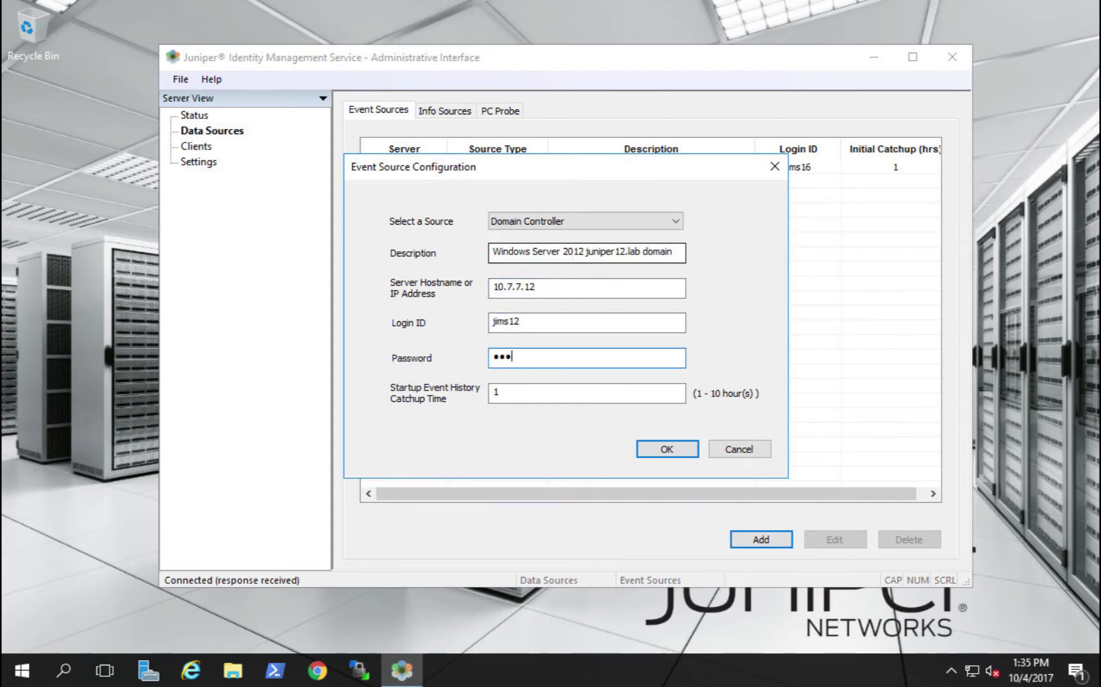
click(665, 450)
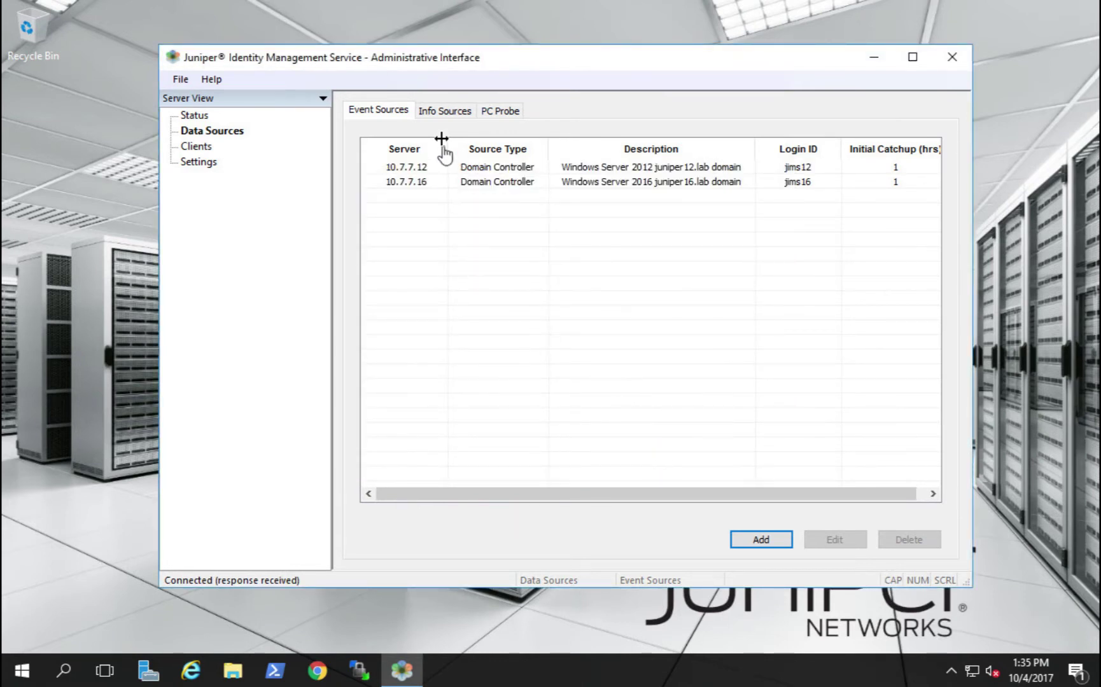
Add Active Directory info source 10.7.7.16 ('Windows Server 2016 juniper16.lab') with login and SSL off
click(445, 110)
click(761, 540)
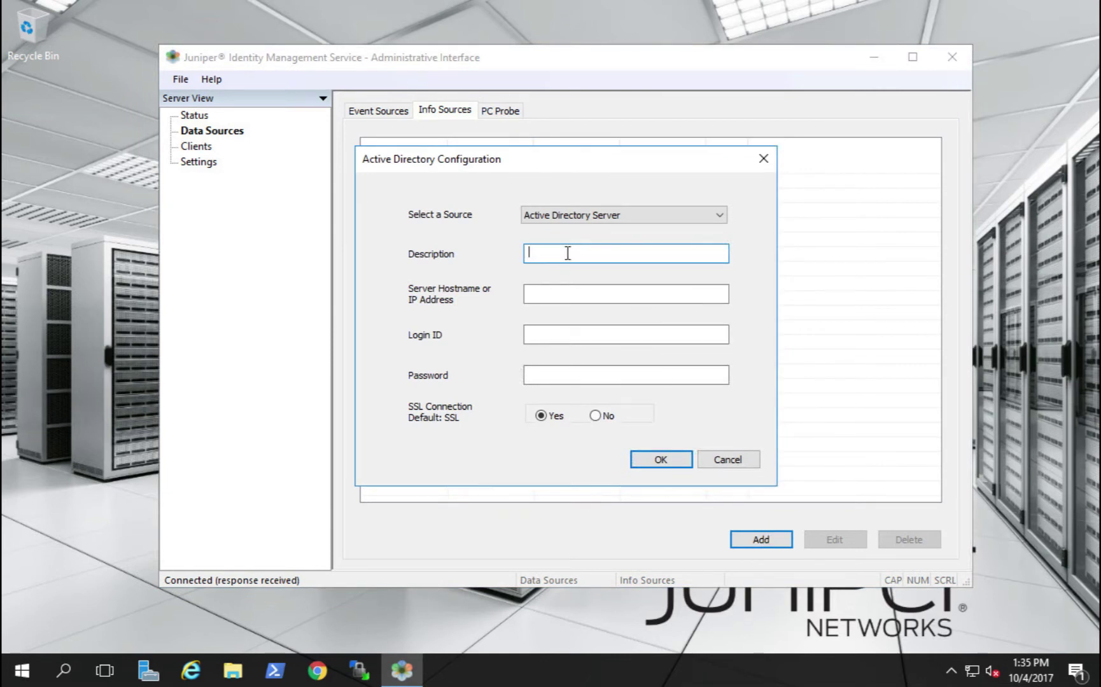
text(Windows Server 2016 juniper16.lab)
key(Tab)
text(10.7.7.16)
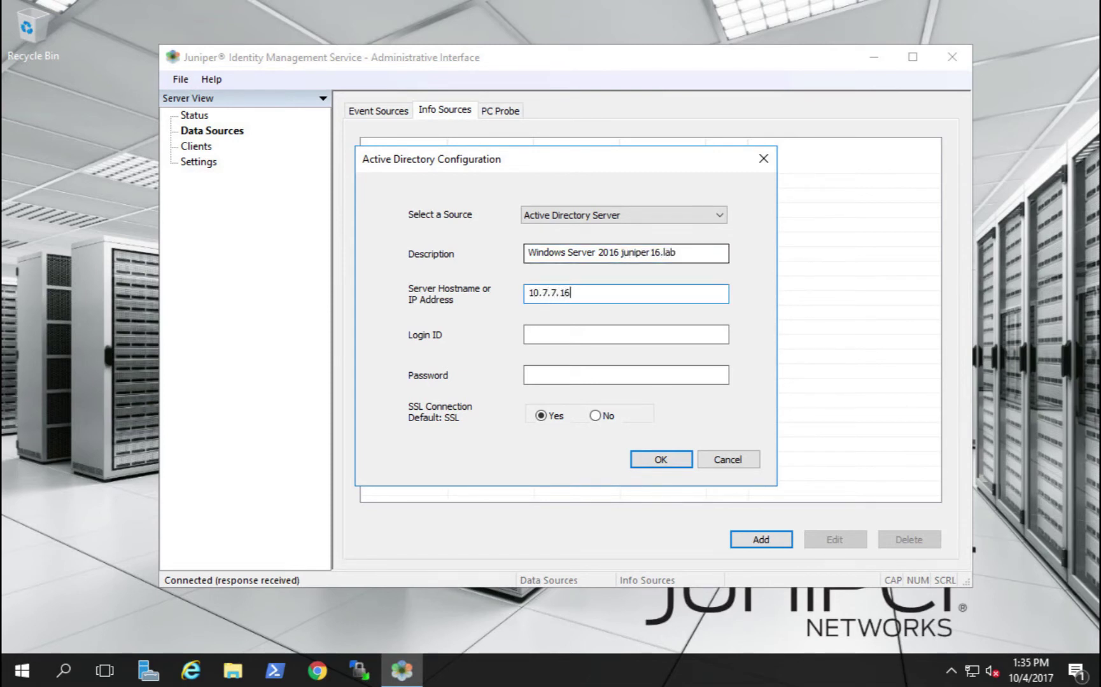
key(Tab)
text(jims16)
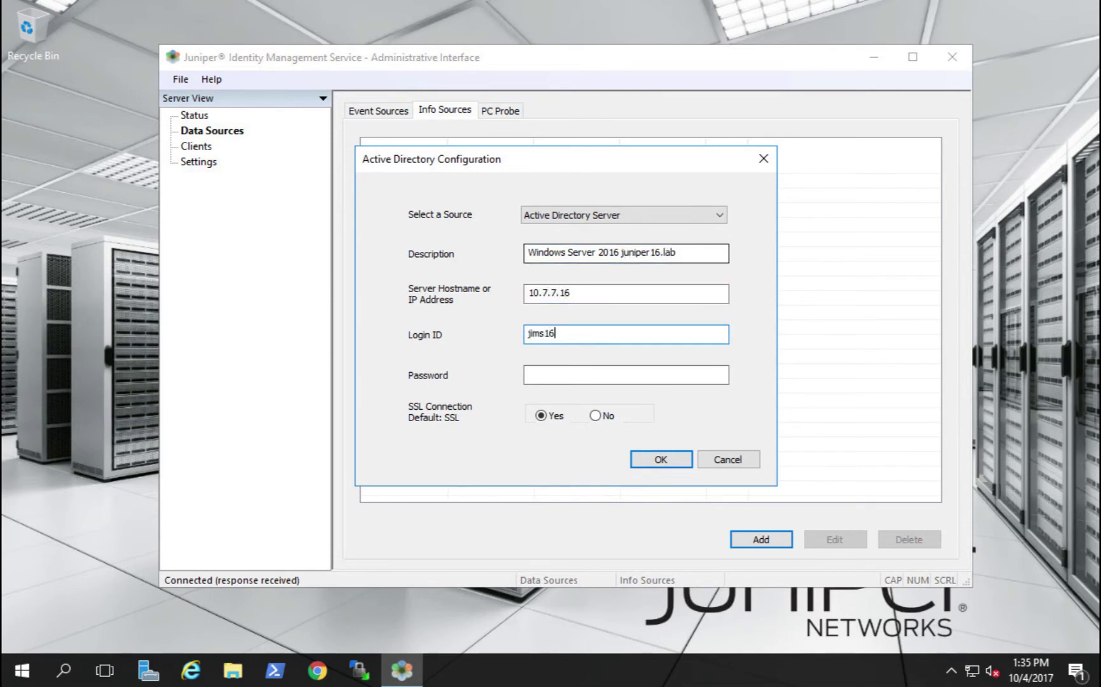
key(Tab)
text(***********)
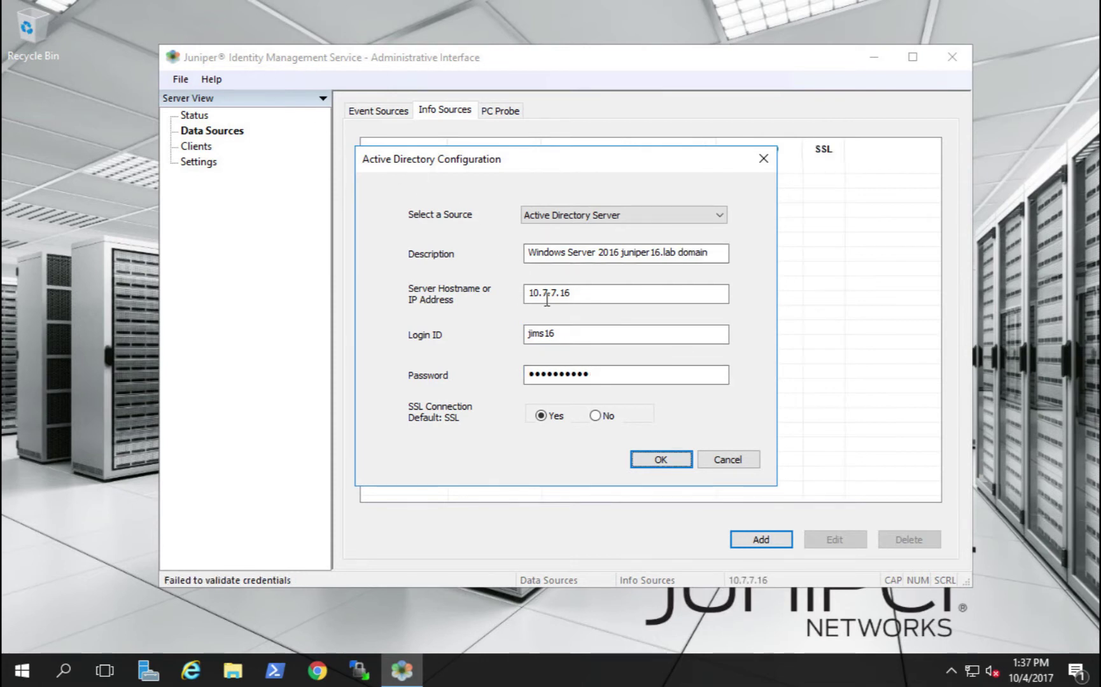
click(594, 416)
click(658, 457)
Add Active Directory info source 10.7.7.12 ('Windows Server 2012 juniper12.lab domain') with login and SSL off
click(740, 540)
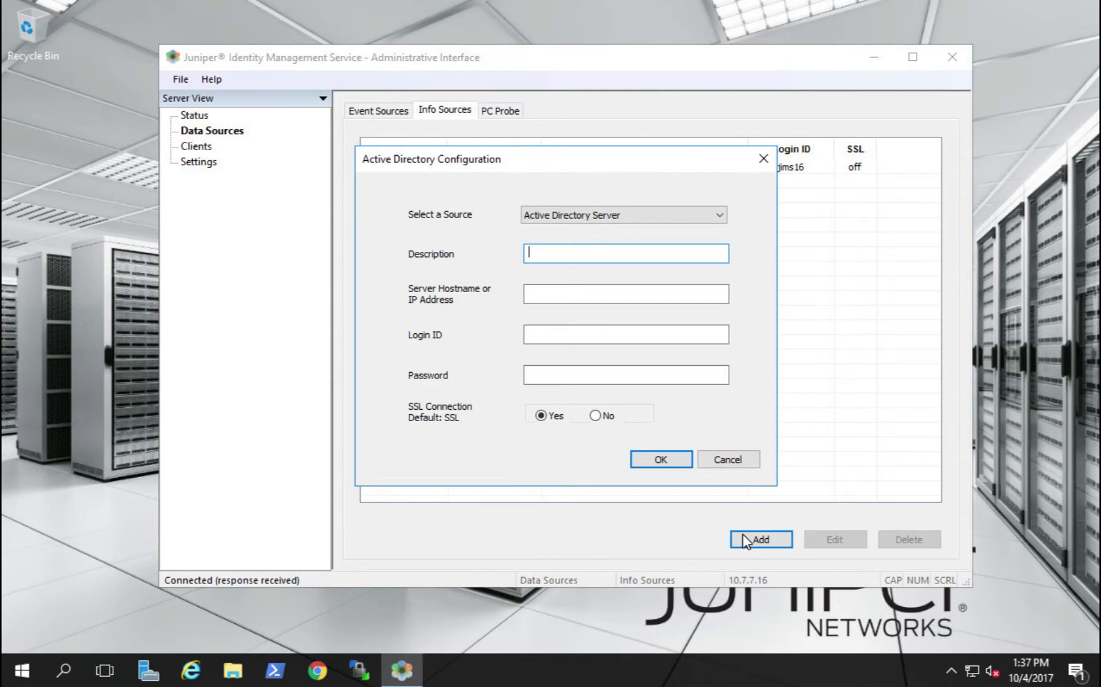
text(Windows Server 2012)
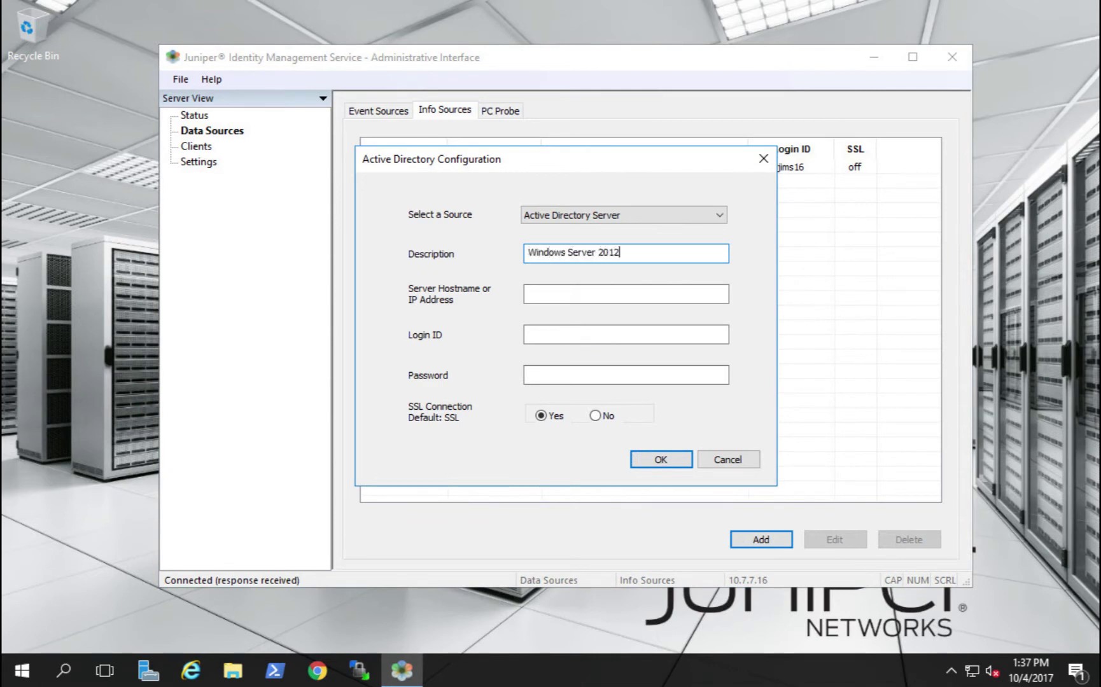
text( juniper12.lab domain)
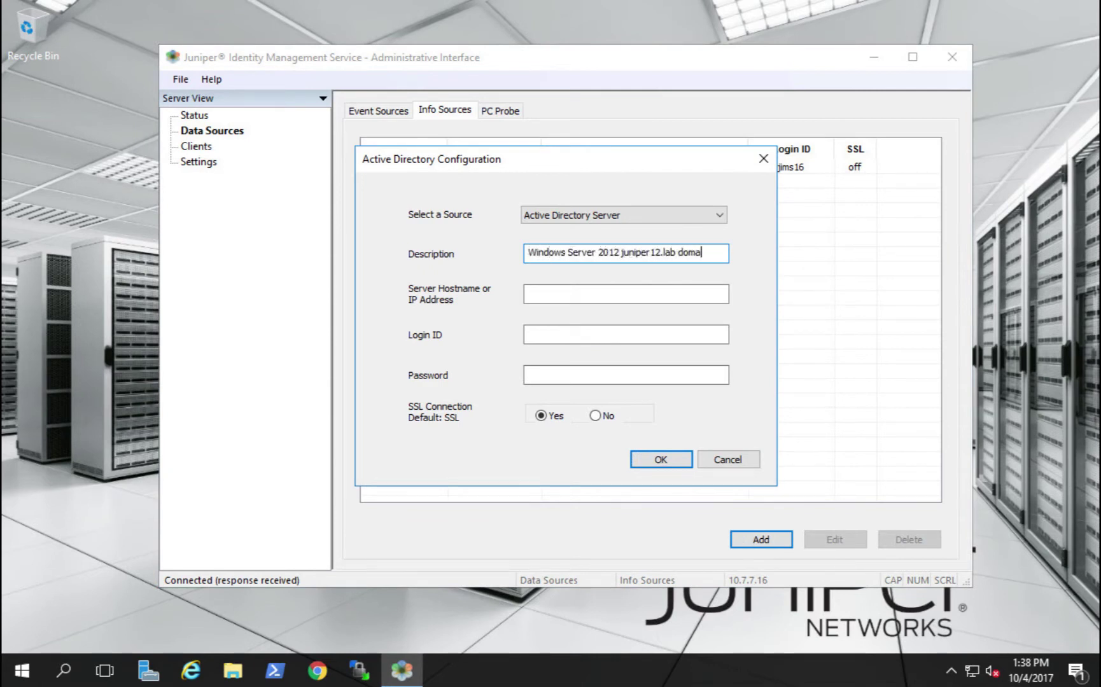
key(Tab)
text(10.7.7.12)
key(Tab)
text(jims12)
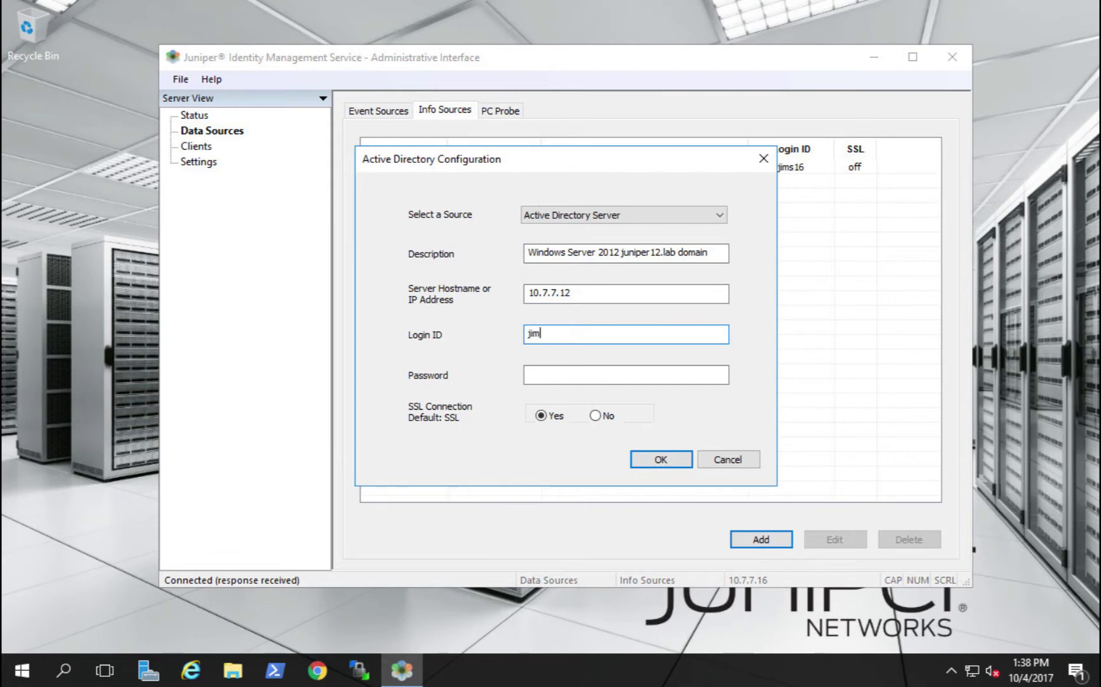
key(Tab)
text(Juniper123!)
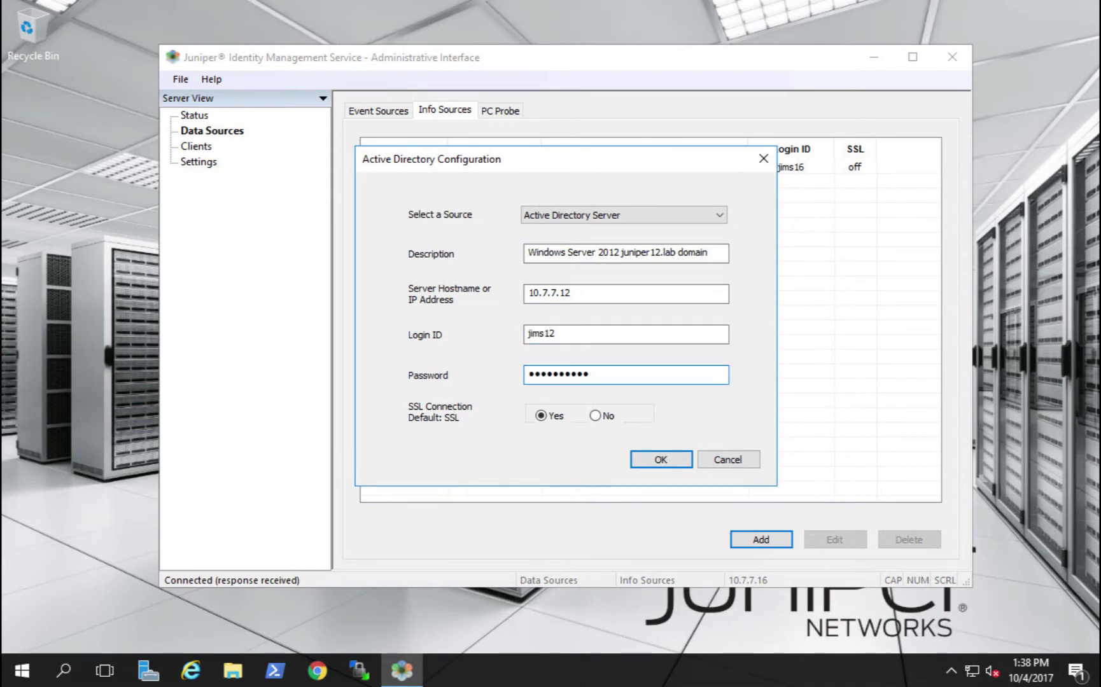
key(Tab)
key(Right)
click(670, 458)
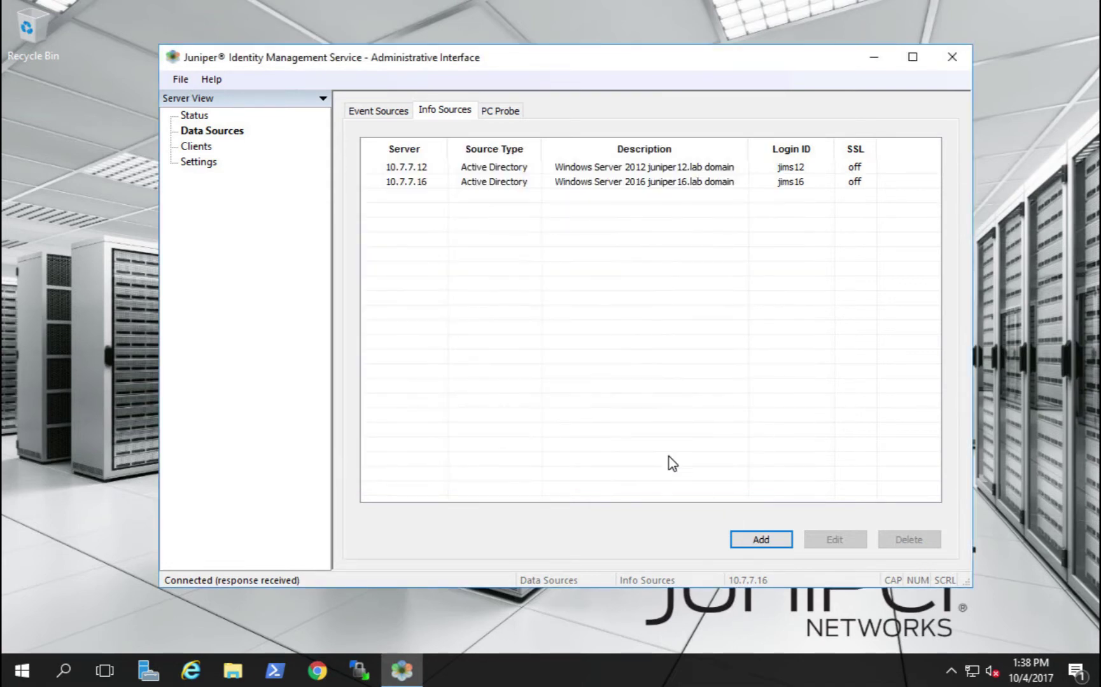
Add a PC probe account described 'juniper12.lab pc-probe' with its login ID and password
click(503, 110)
click(699, 541)
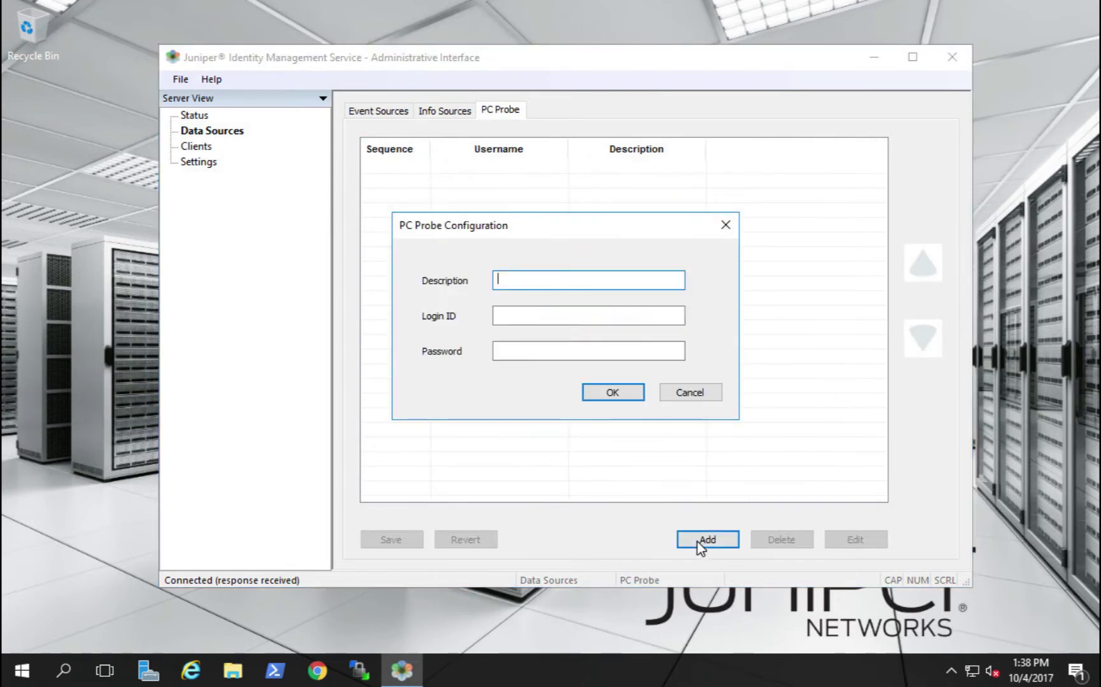
text(juniper12.lab pc-probe)
key(Tab)
text(pc-pro)
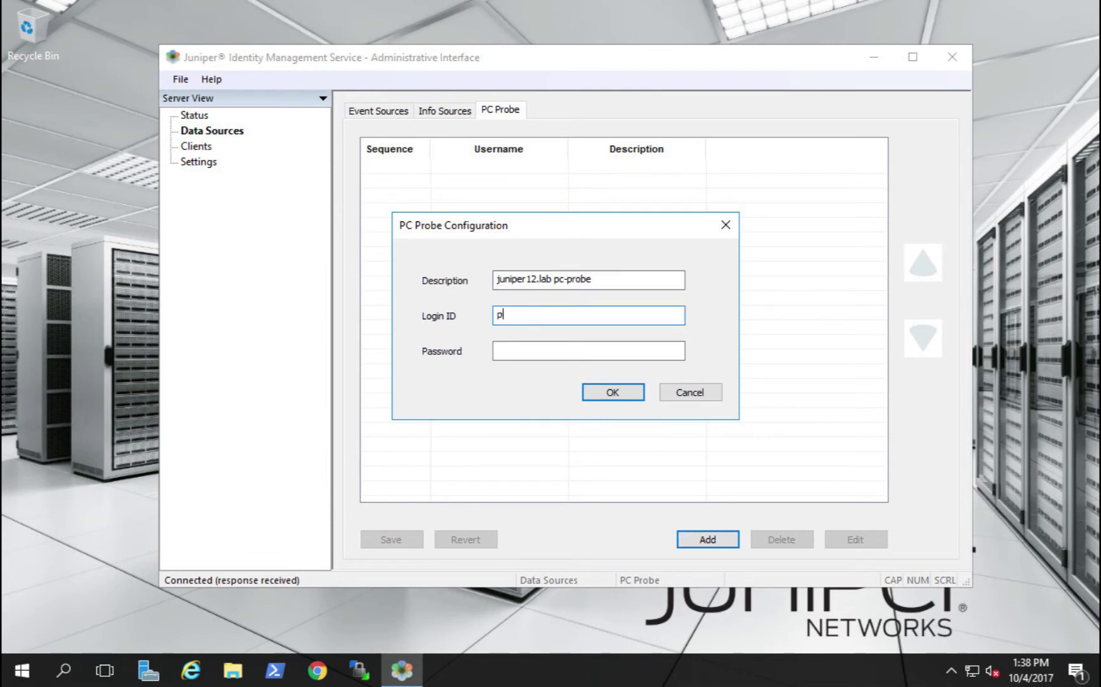
text(be12)
key(Tab)
text(••••••••••)
key(Return)
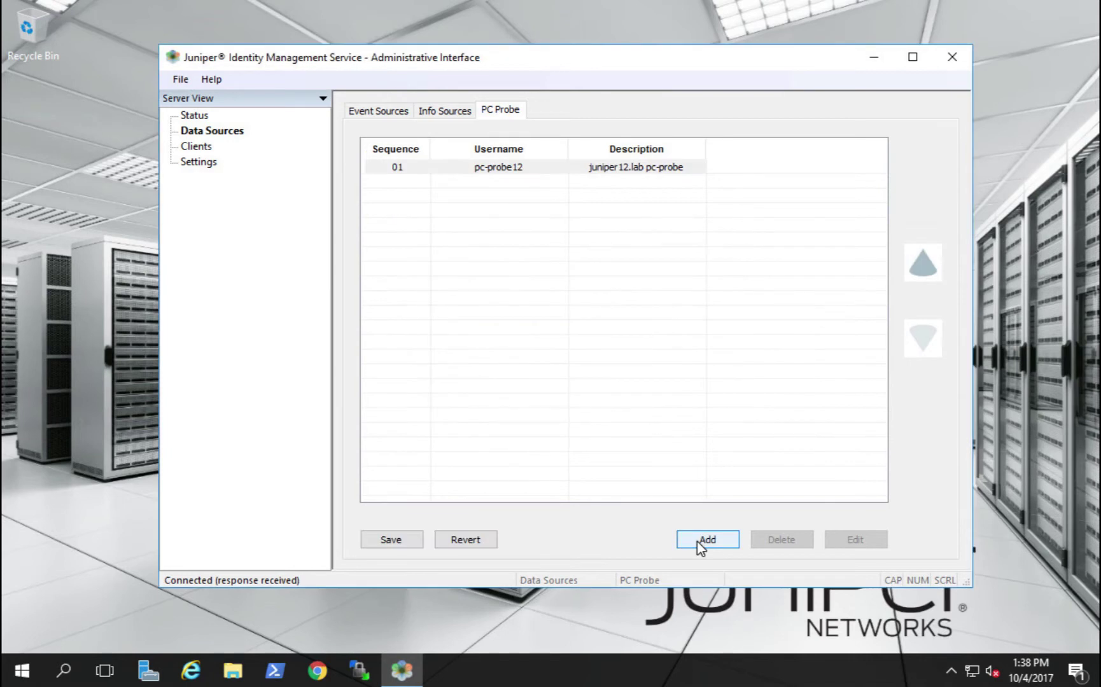
Start a second PC probe described 'juniper16.lab pc-probe' and enter its login ID
click(698, 542)
text(juni)
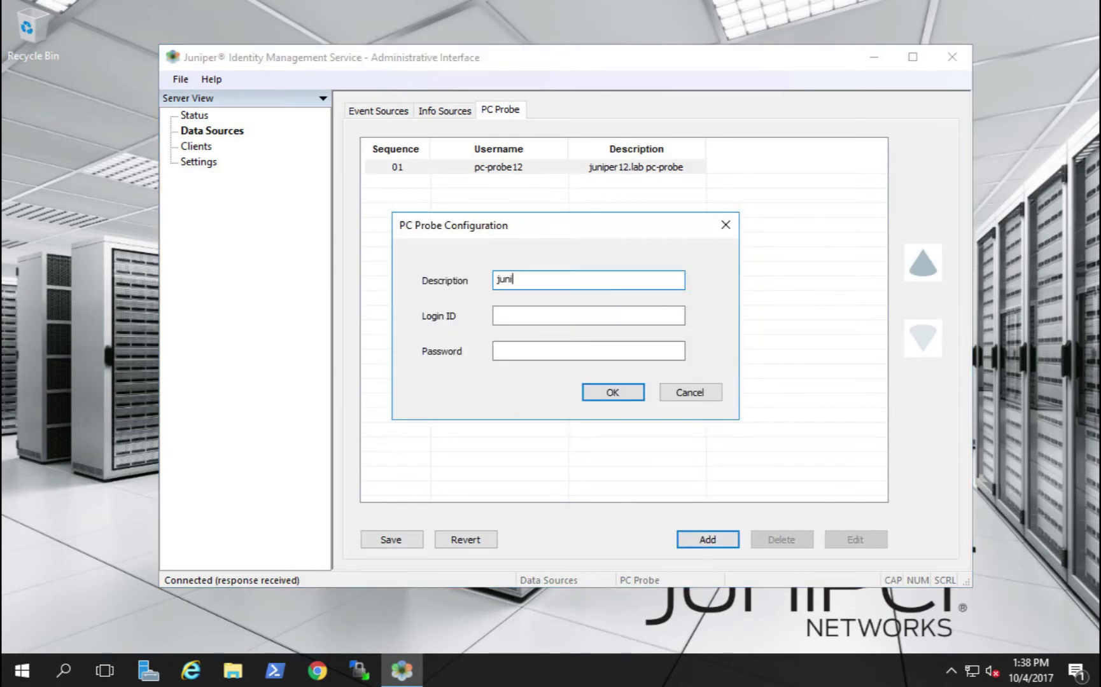
text(per16.lab pc-probe)
key(Tab)
text(pc-probe16)
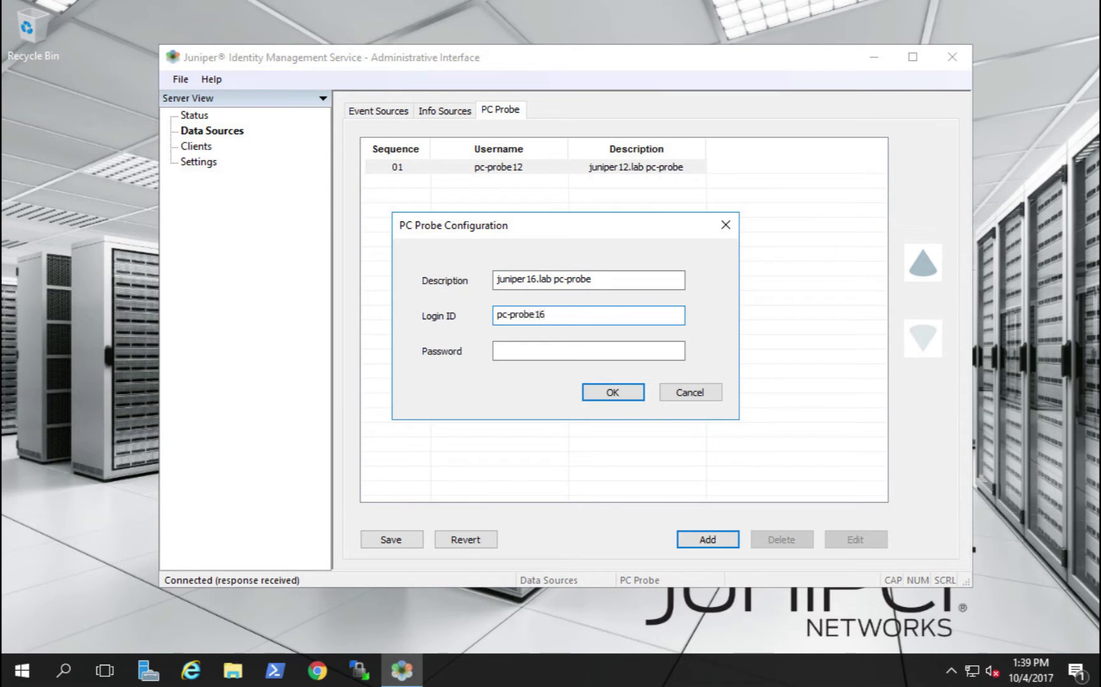
key(Tab)
Enter the juniper16.lab probe password, save the probe, and keep changes when moving to Clients
text(••••••••••)
key(Return)
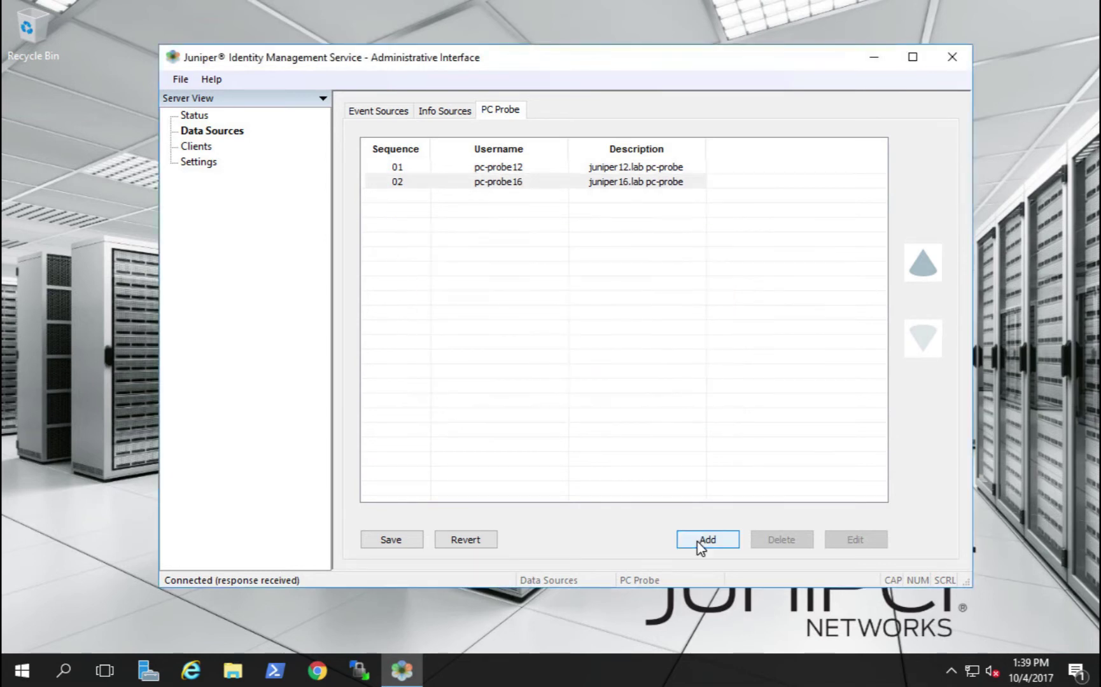
click(202, 147)
click(597, 360)
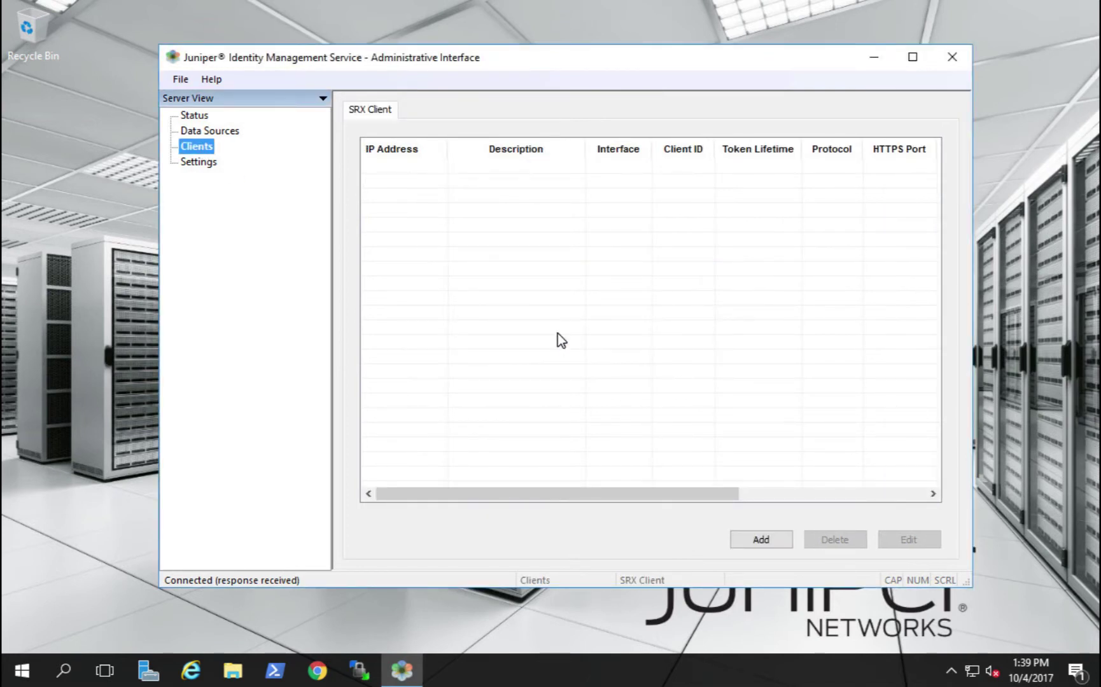
Add SRX client srx1500 at 10.7.7.1 using the Query interface, client ID srx1500 and a secret
click(759, 541)
text(srx1500)
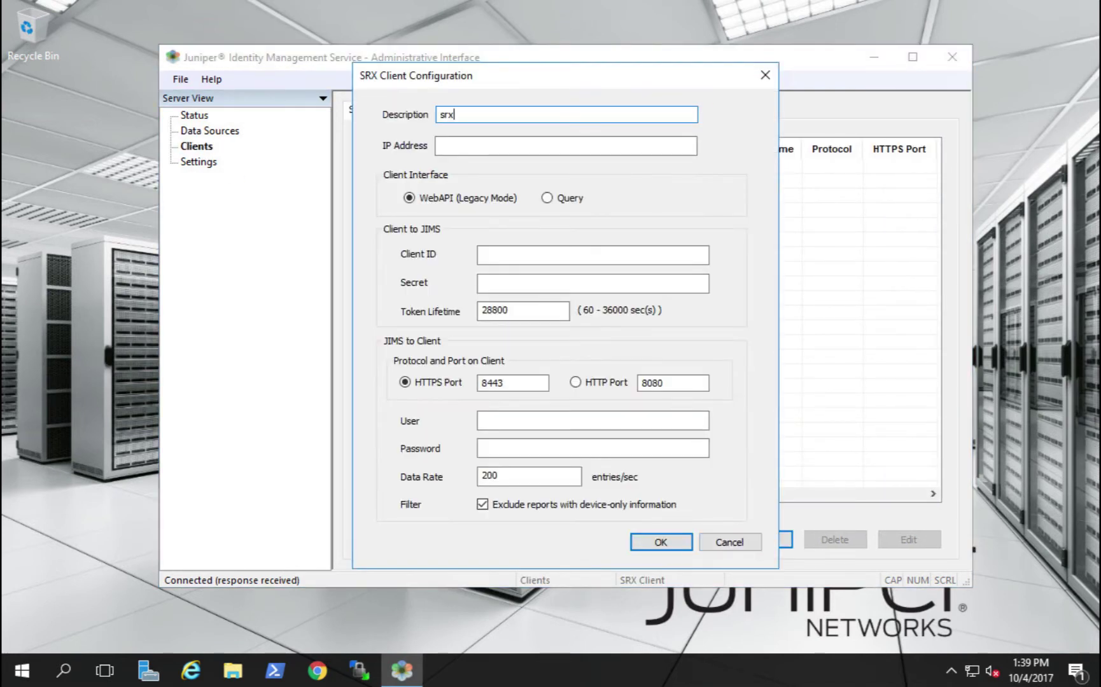
click(440, 145)
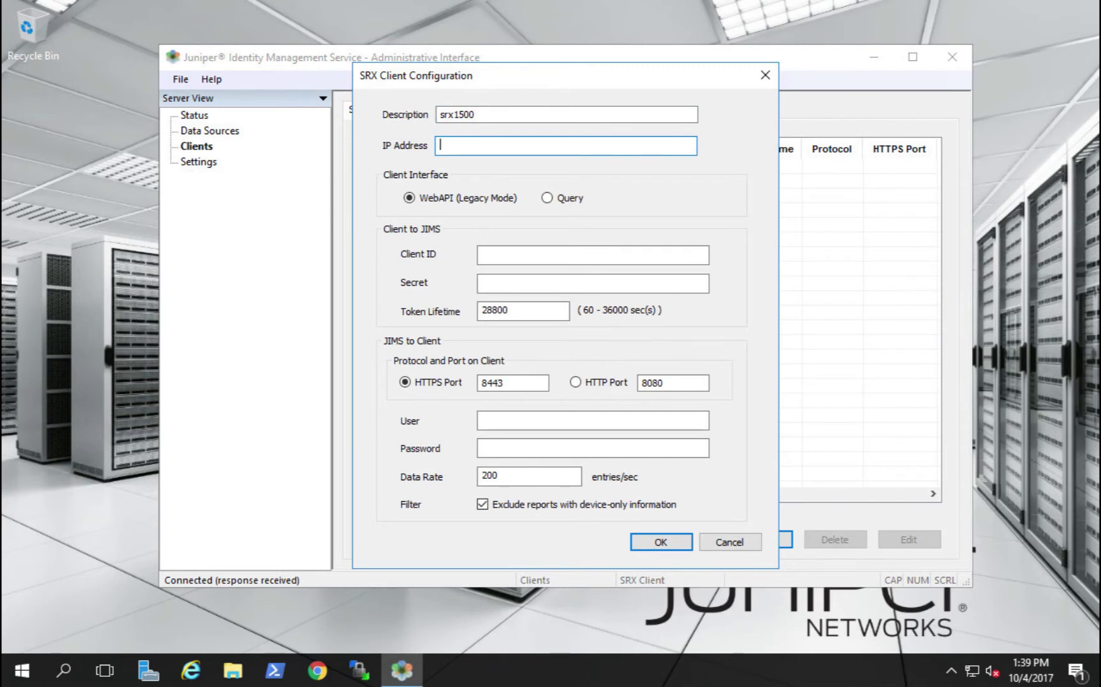
text(10.7.7.1)
click(547, 200)
click(499, 254)
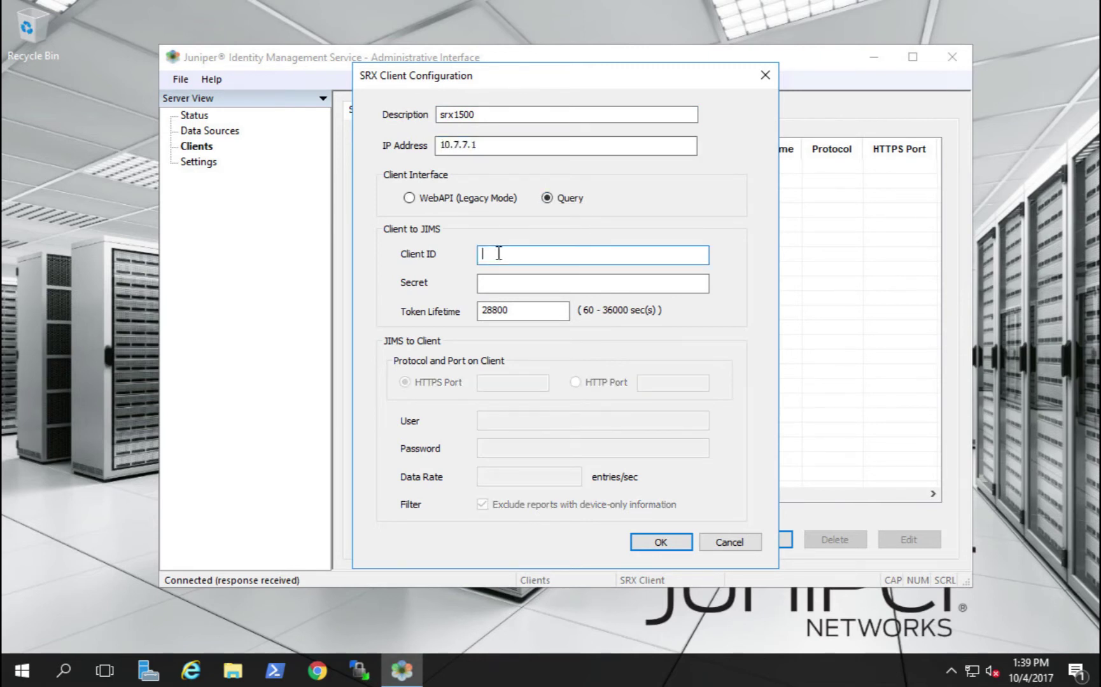
text(jims)
click(592, 283)
text(•••••••••)
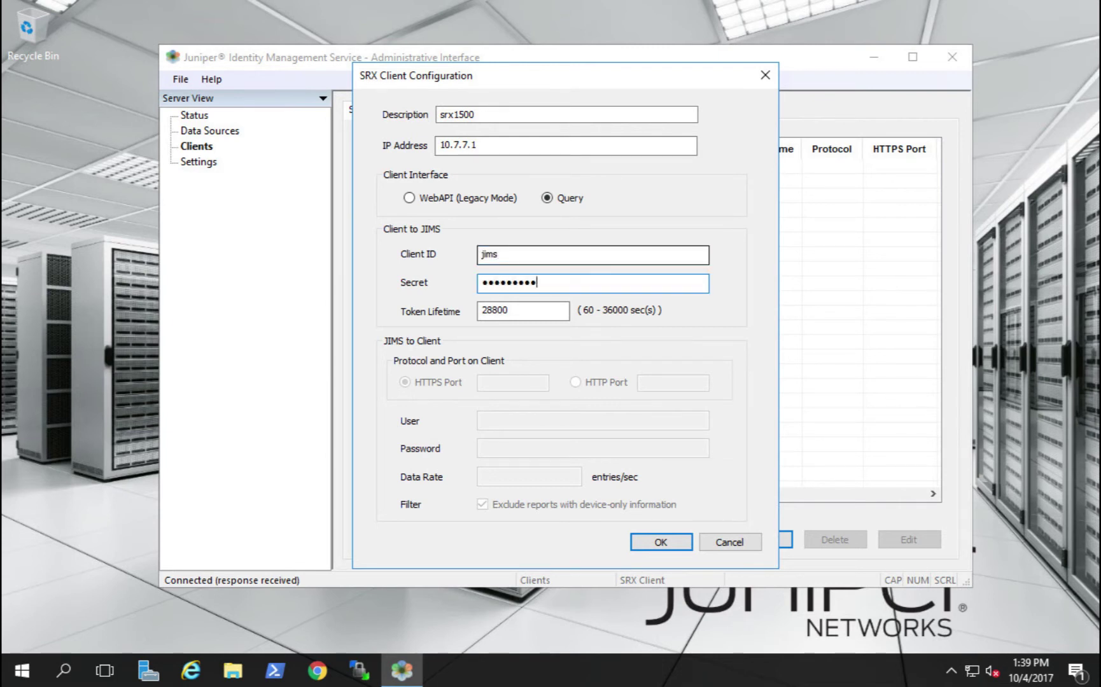
double_click(494, 256)
text(srx1500)
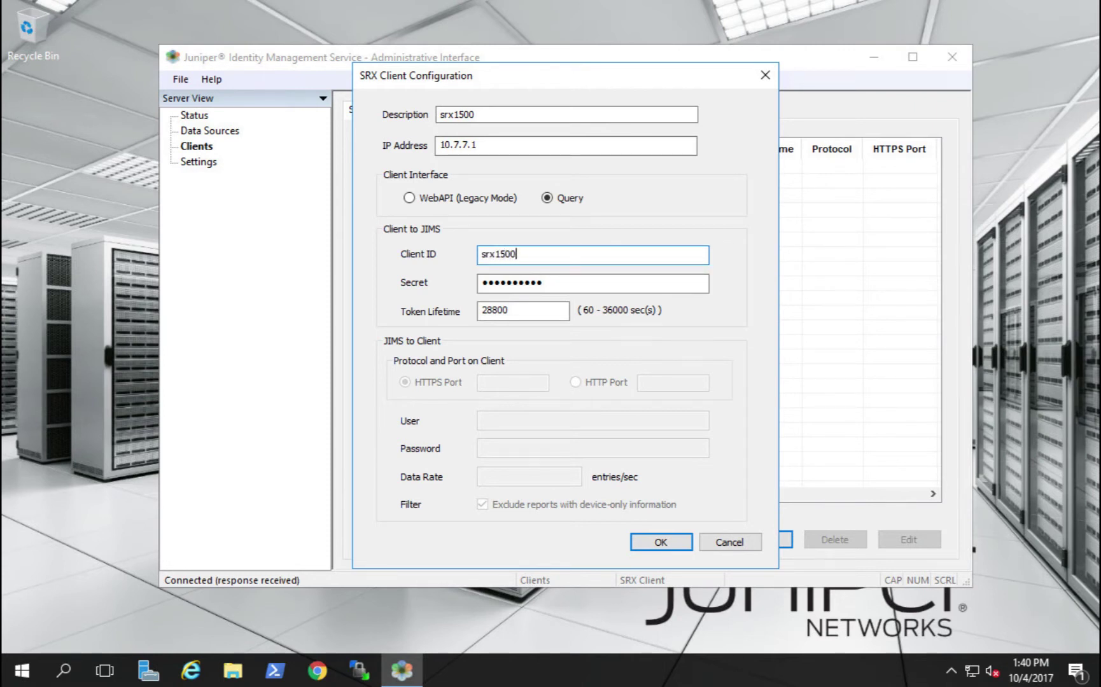
click(661, 543)
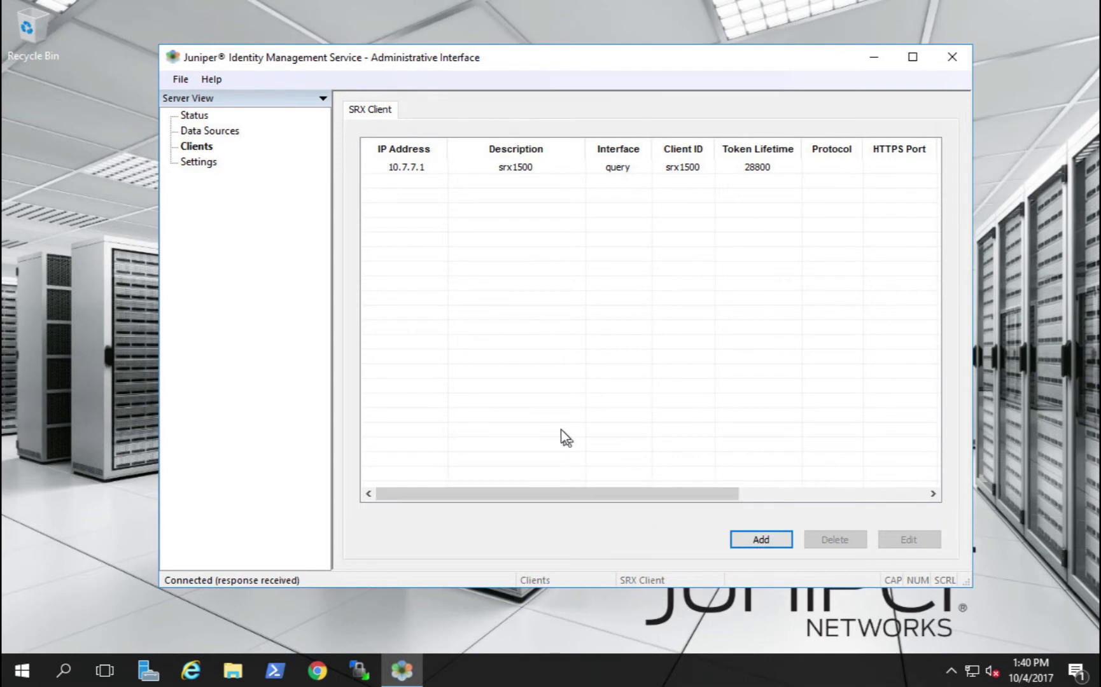
Add an IPv4 include filter 192.168.222.1–192.168.222.255, save it, and show the Logging settings
click(201, 163)
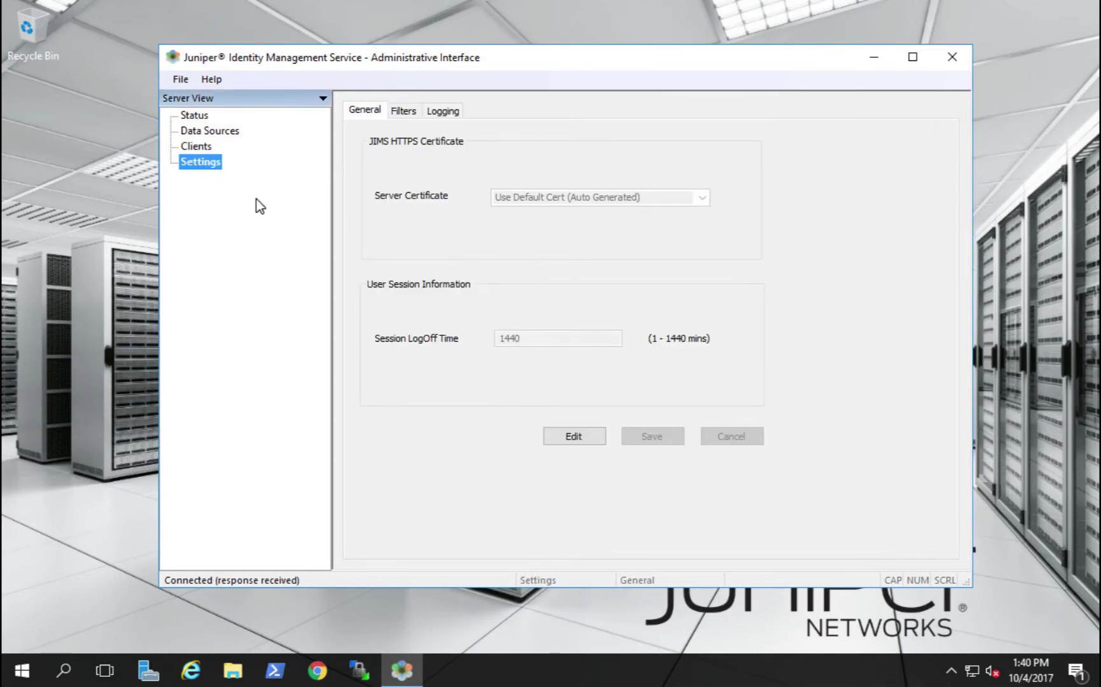
click(402, 111)
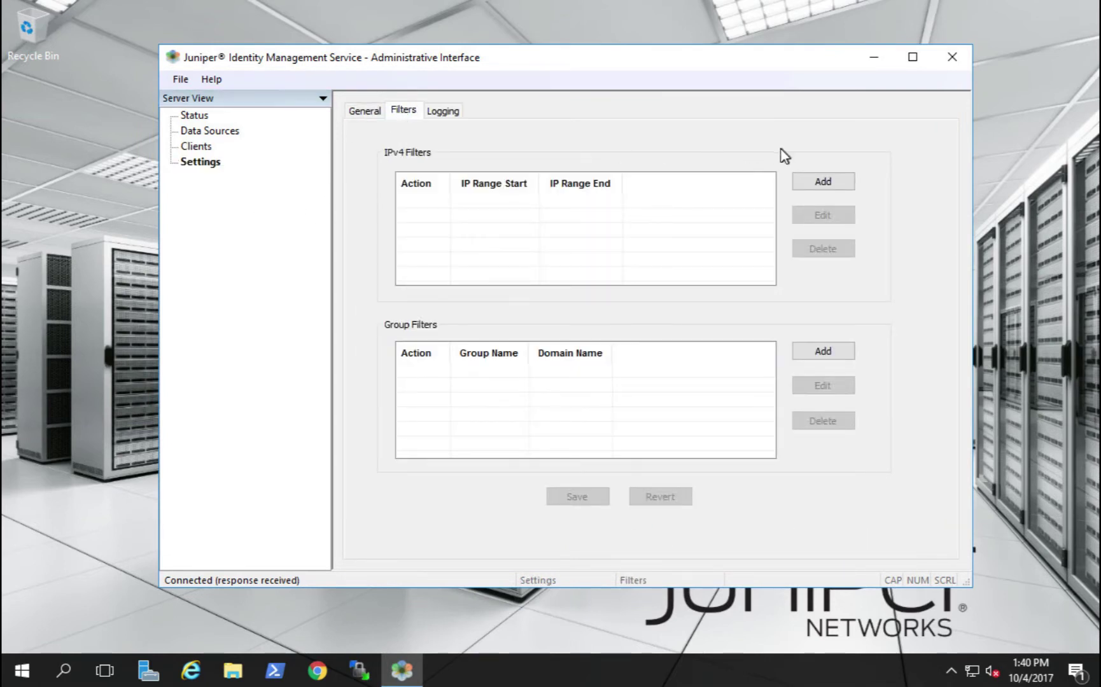
click(817, 182)
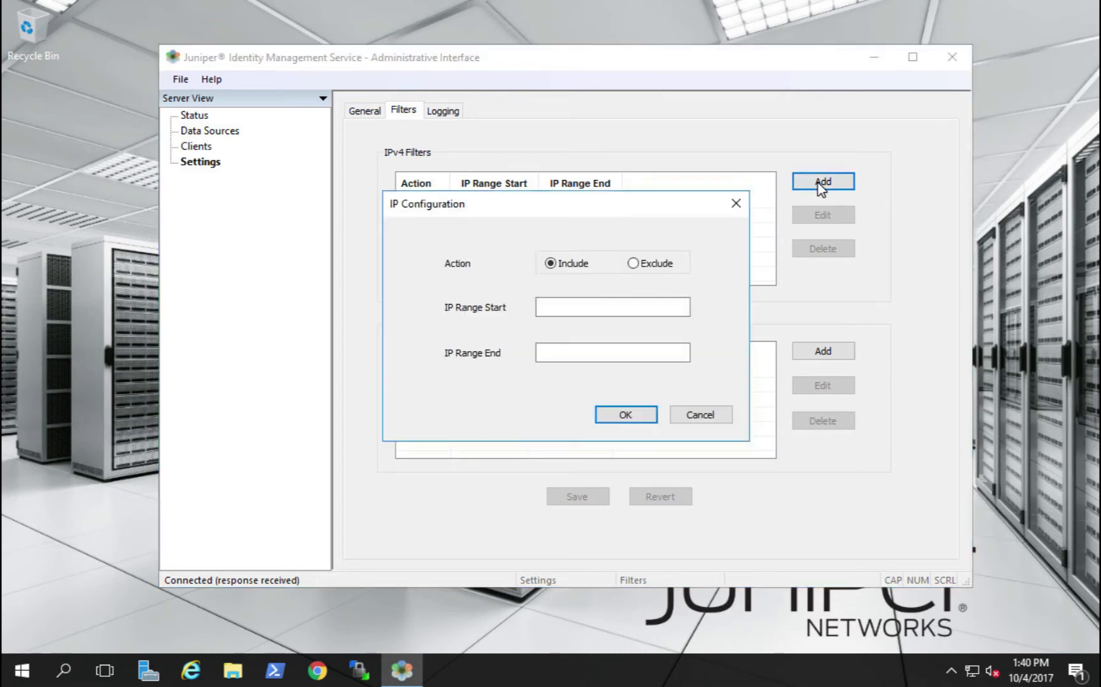
click(638, 305)
text(192.16)
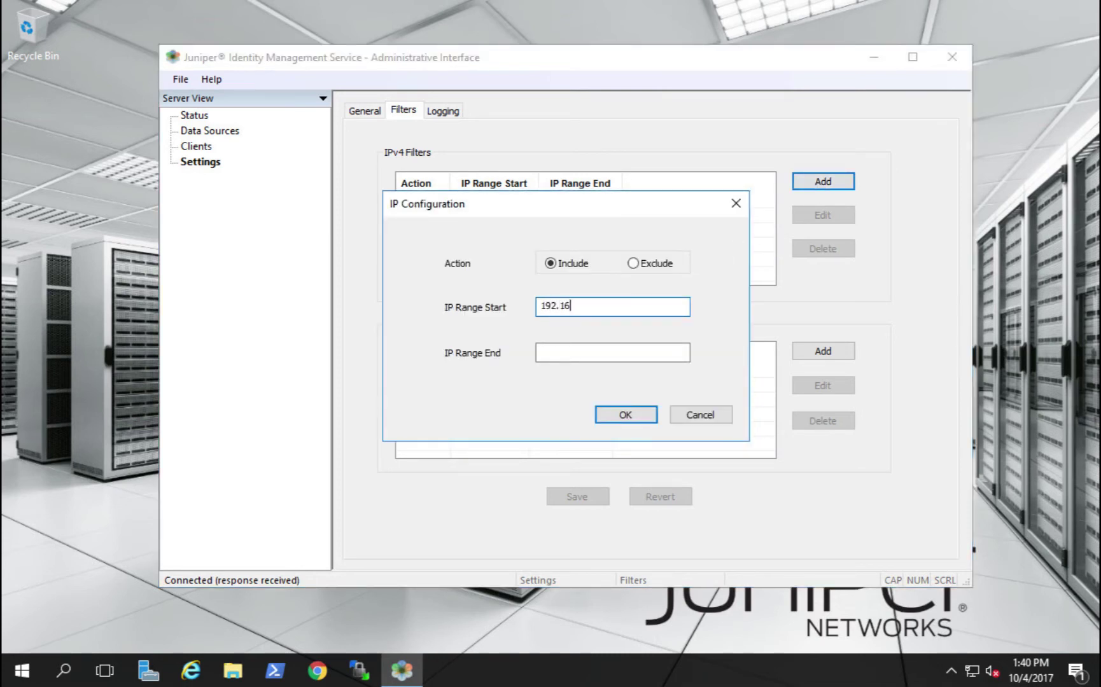
text(8.222.1)
key(Tab)
text(192.168.222.255)
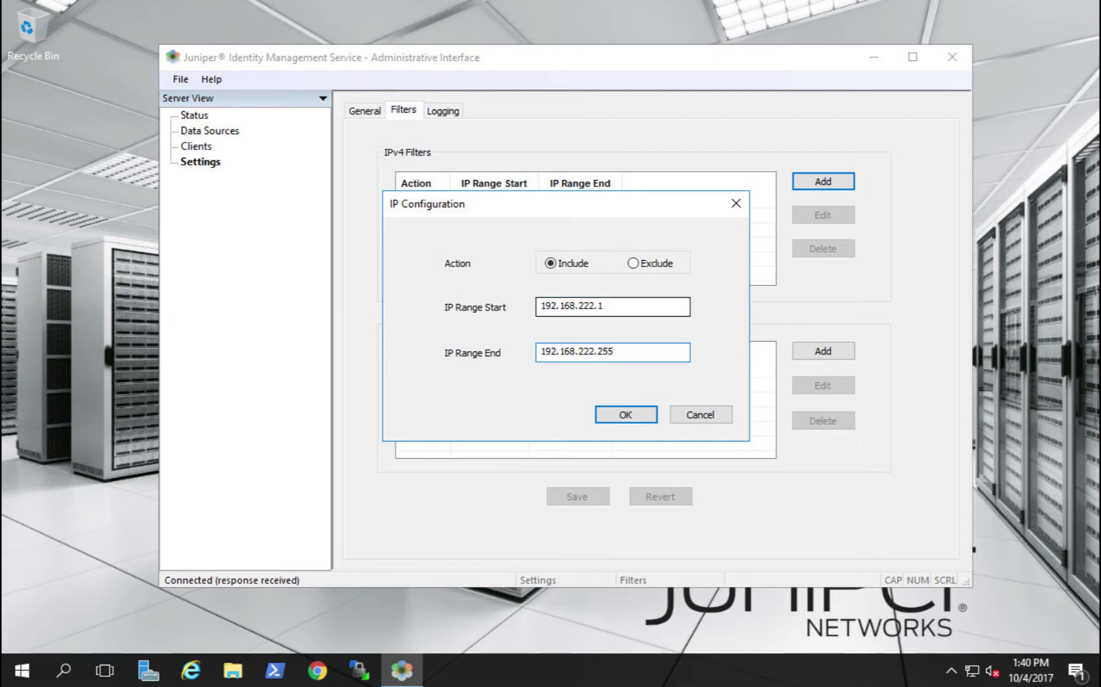
click(628, 415)
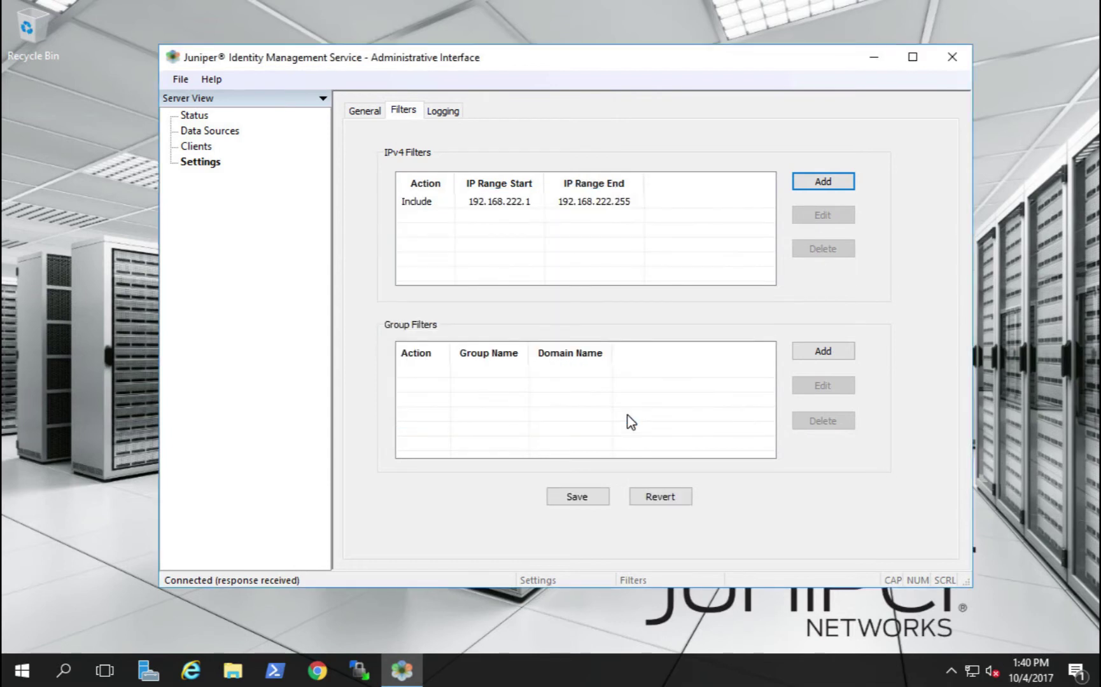
click(434, 113)
click(604, 361)
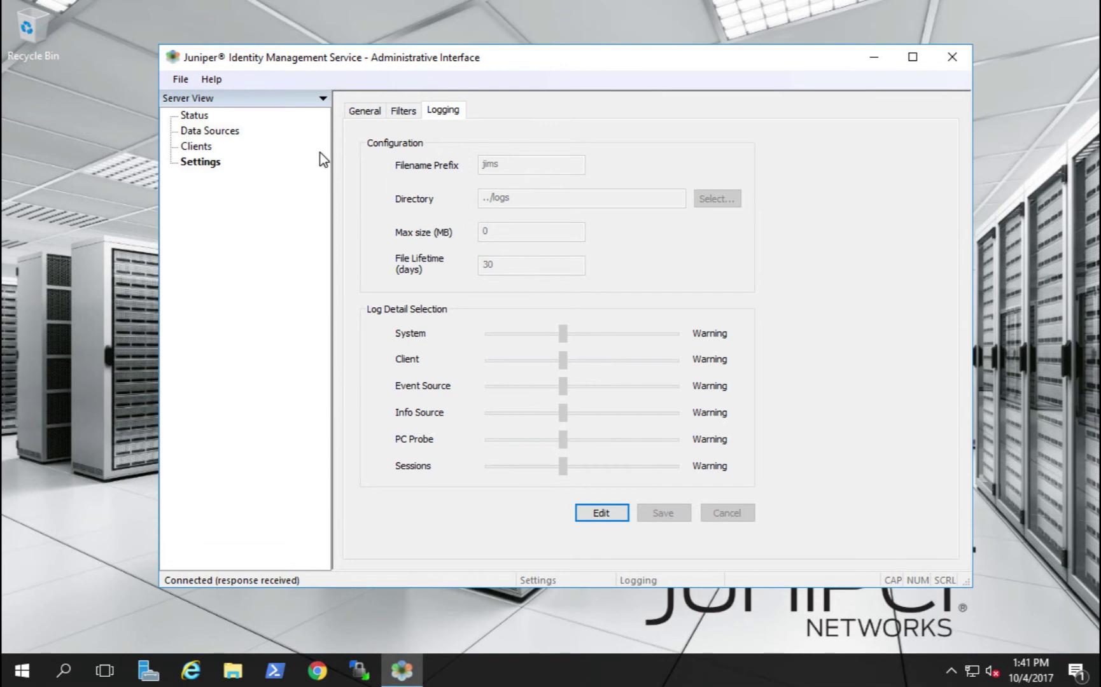
Review the Status Summary, System, Clients, Event Sources, Info Sources and PC Probe tabs
click(194, 115)
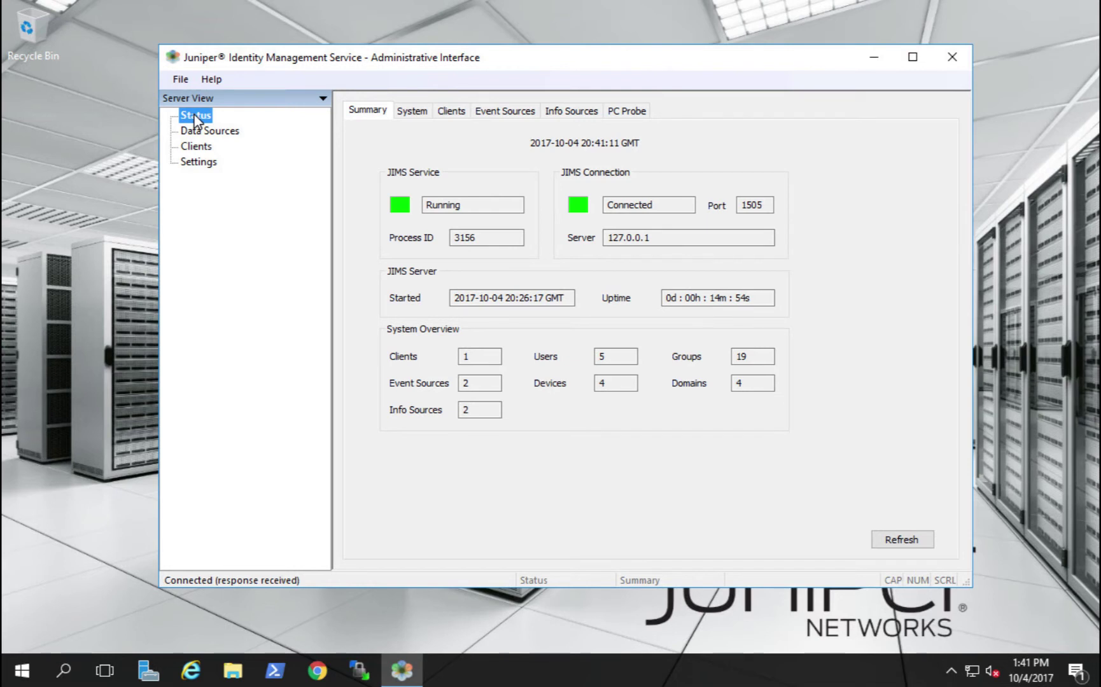
click(420, 111)
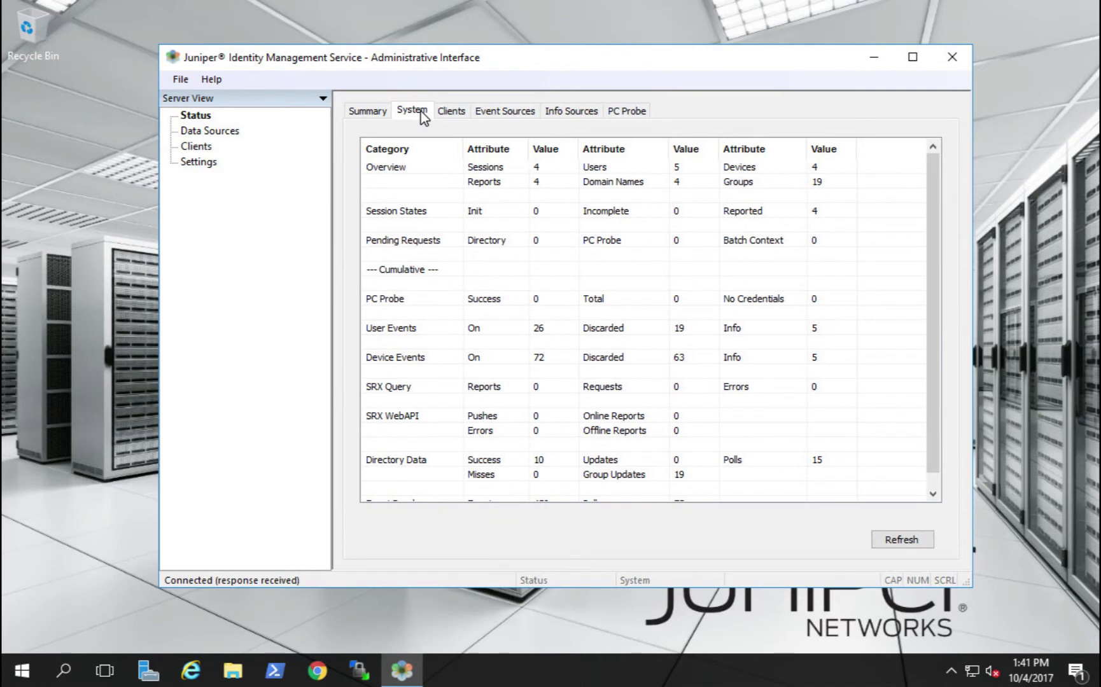
click(467, 112)
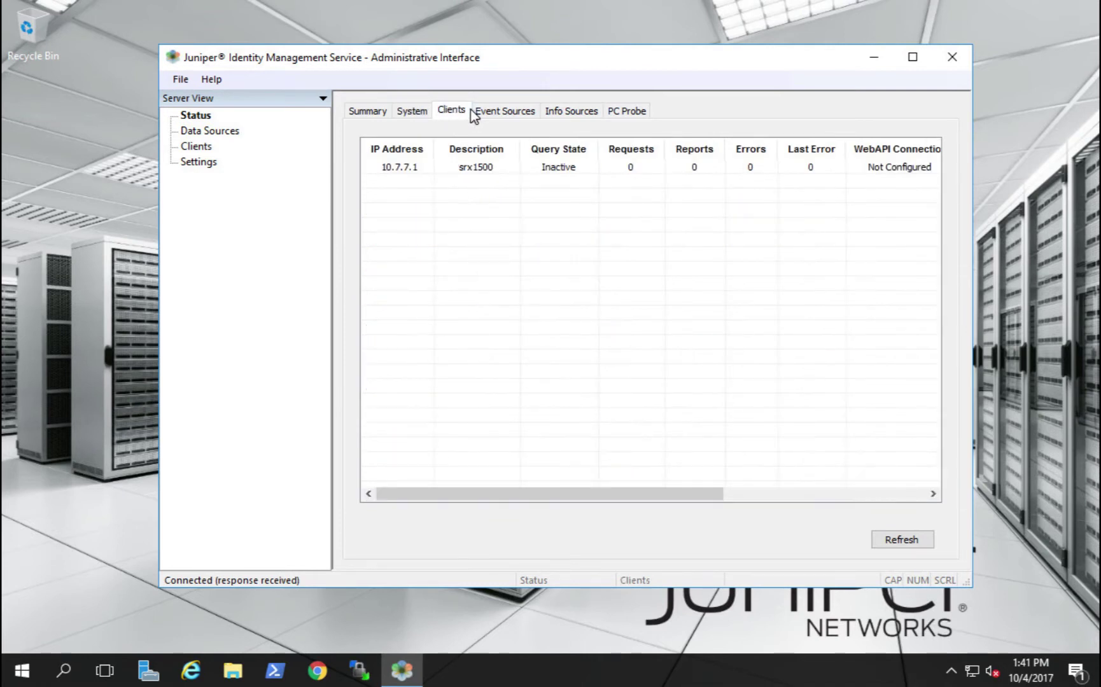
click(518, 111)
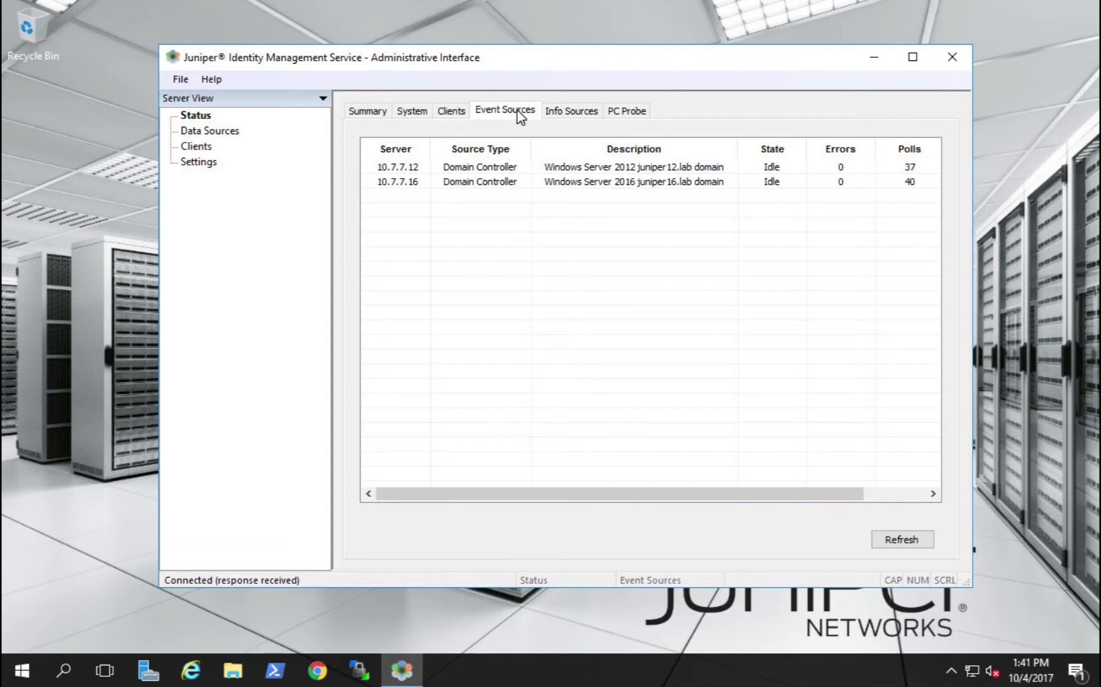
click(567, 110)
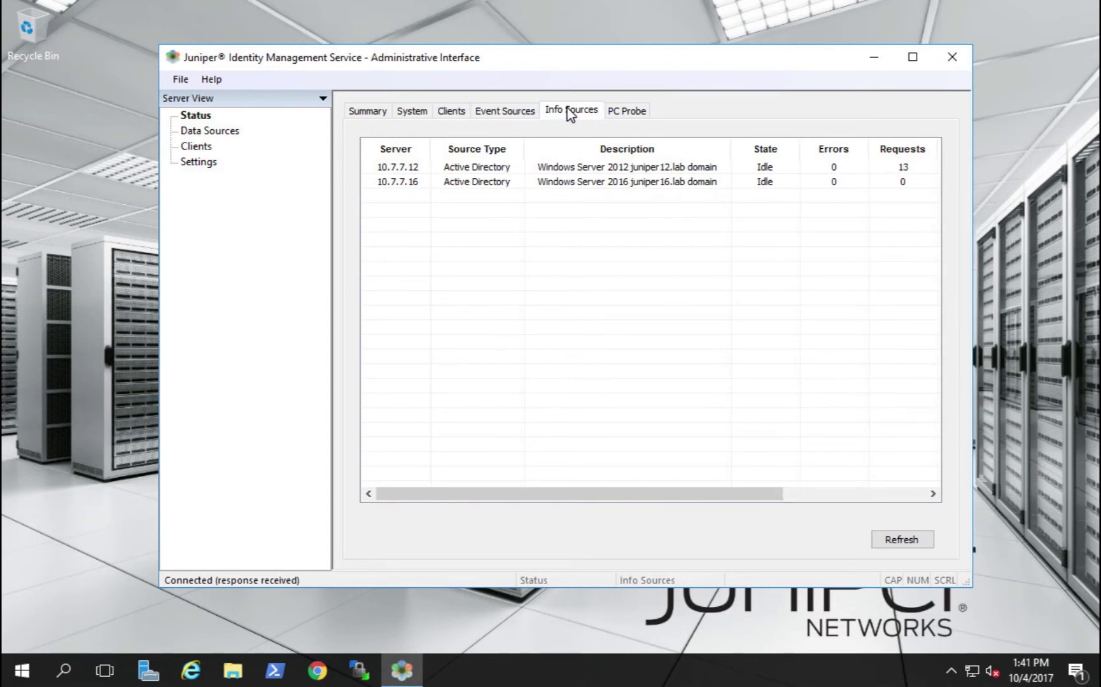
click(620, 111)
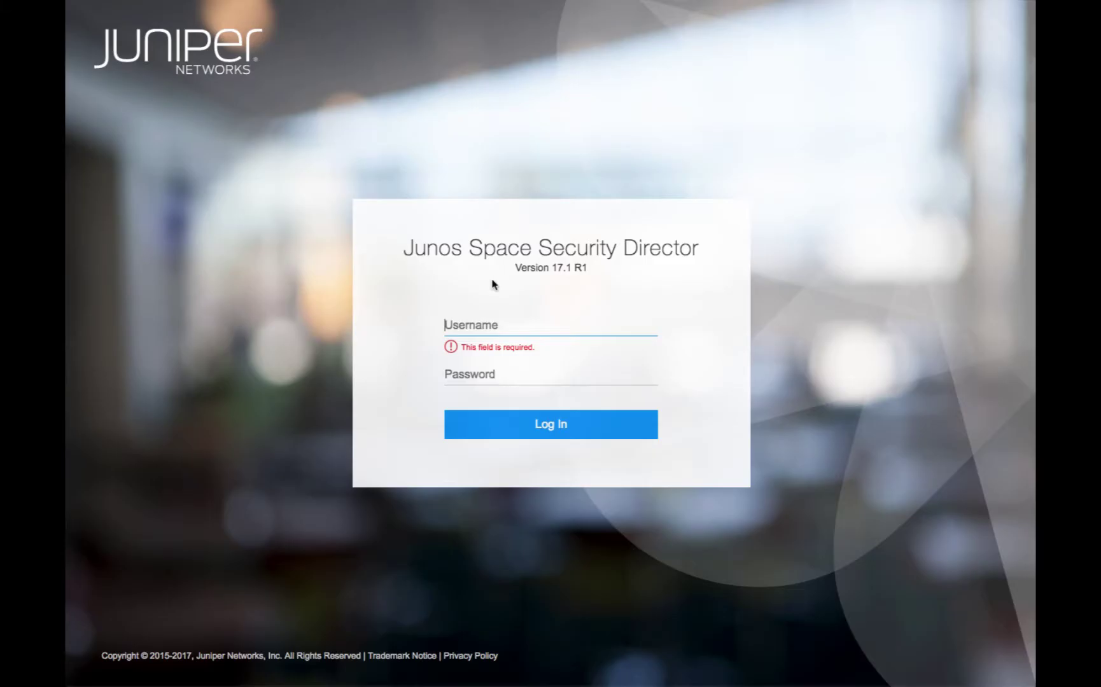
Sign in to Security Director with the admin credentials and scroll through the Threat dashboard
text(super)
key(Tab)
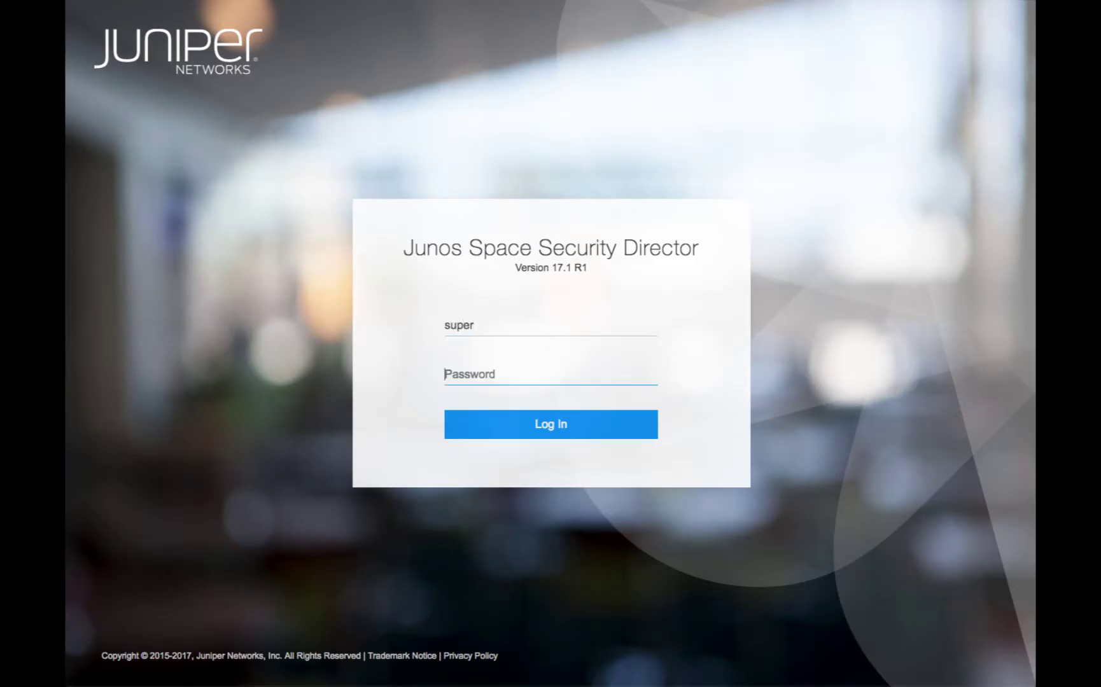
text(********)
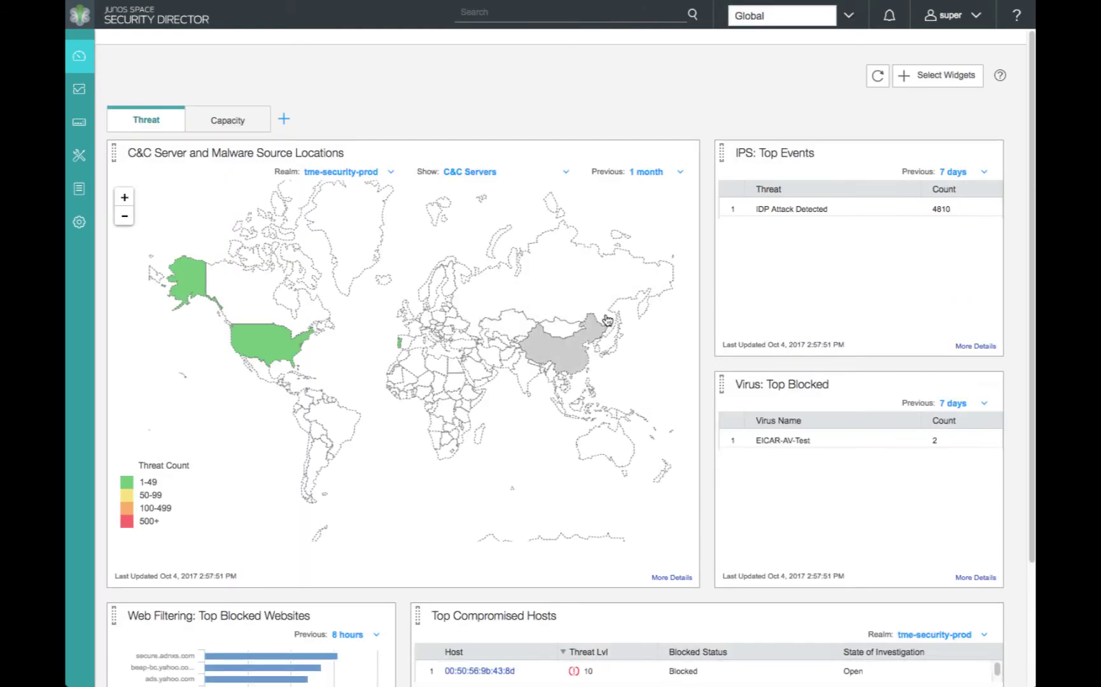
scroll(1008, 350, down, 3)
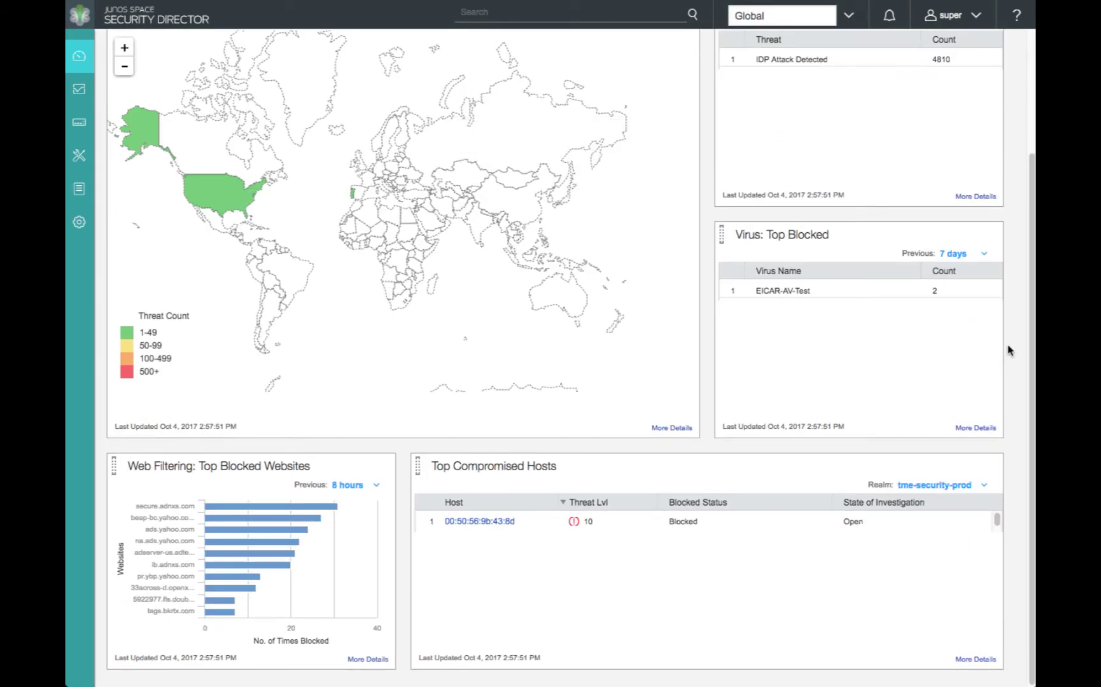
scroll(1008, 350, up, 3)
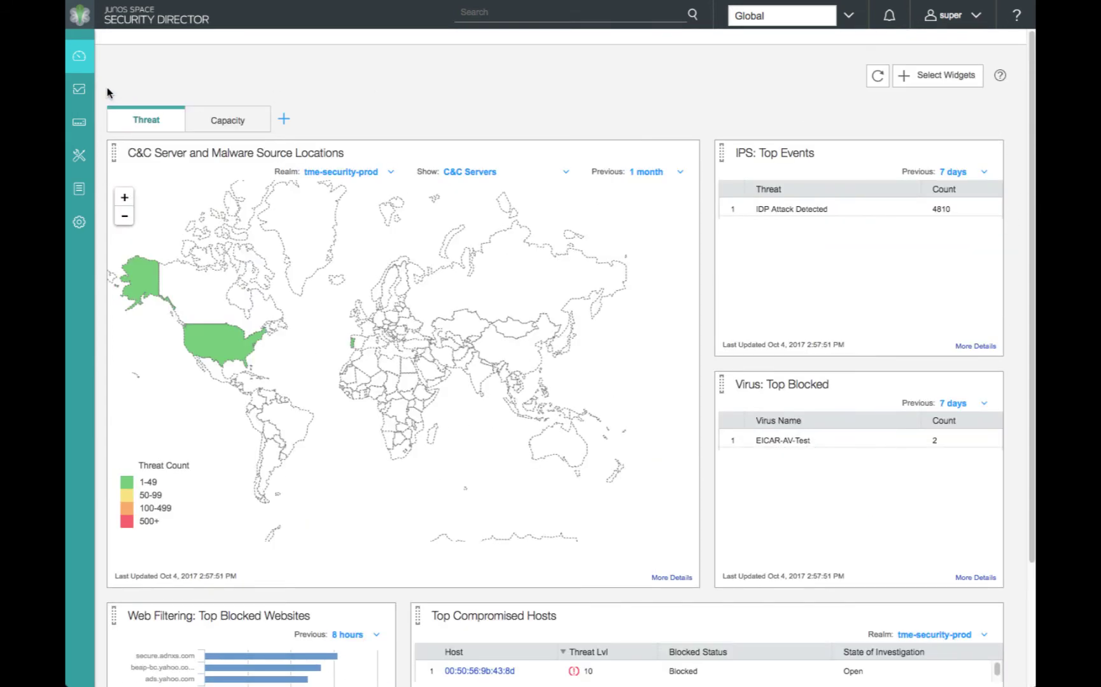
Browse the Capacity dashboard widgets, then return to the Threat dashboard
click(228, 119)
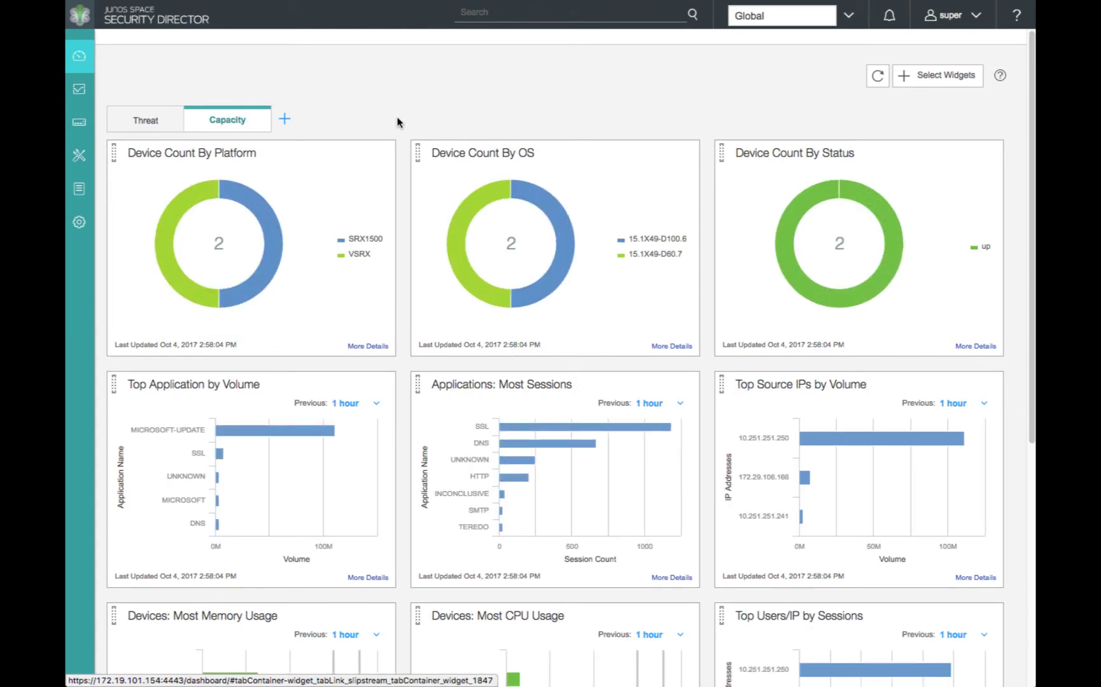
scroll(397, 122, down, 5)
scroll(397, 122, down, 1)
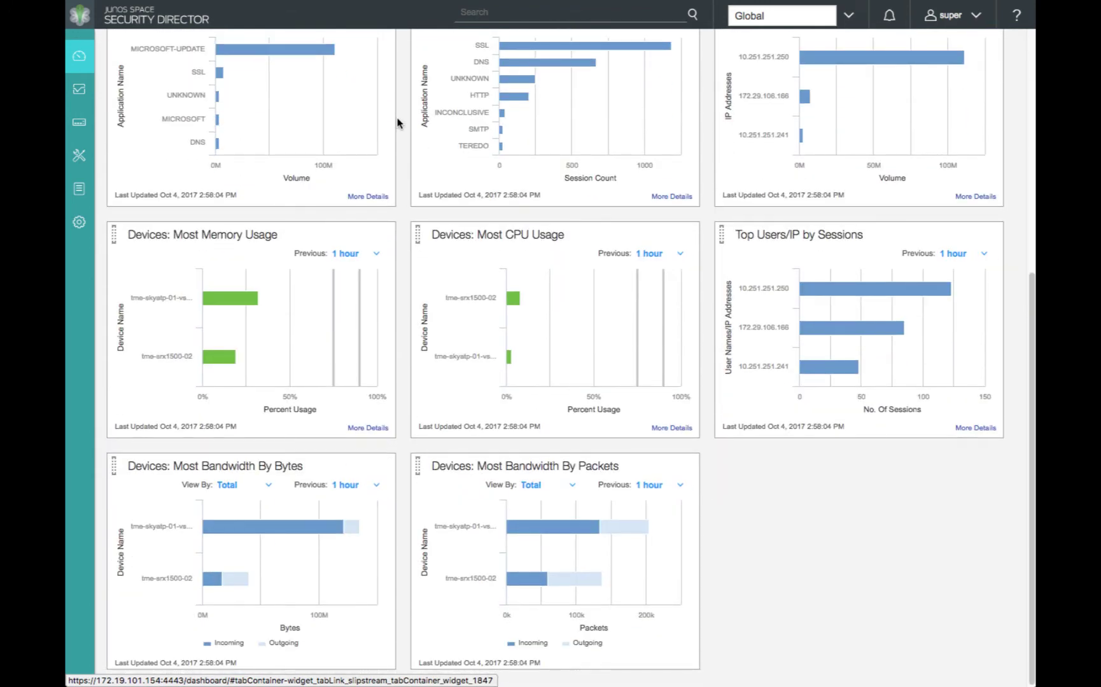
scroll(397, 122, up, 6)
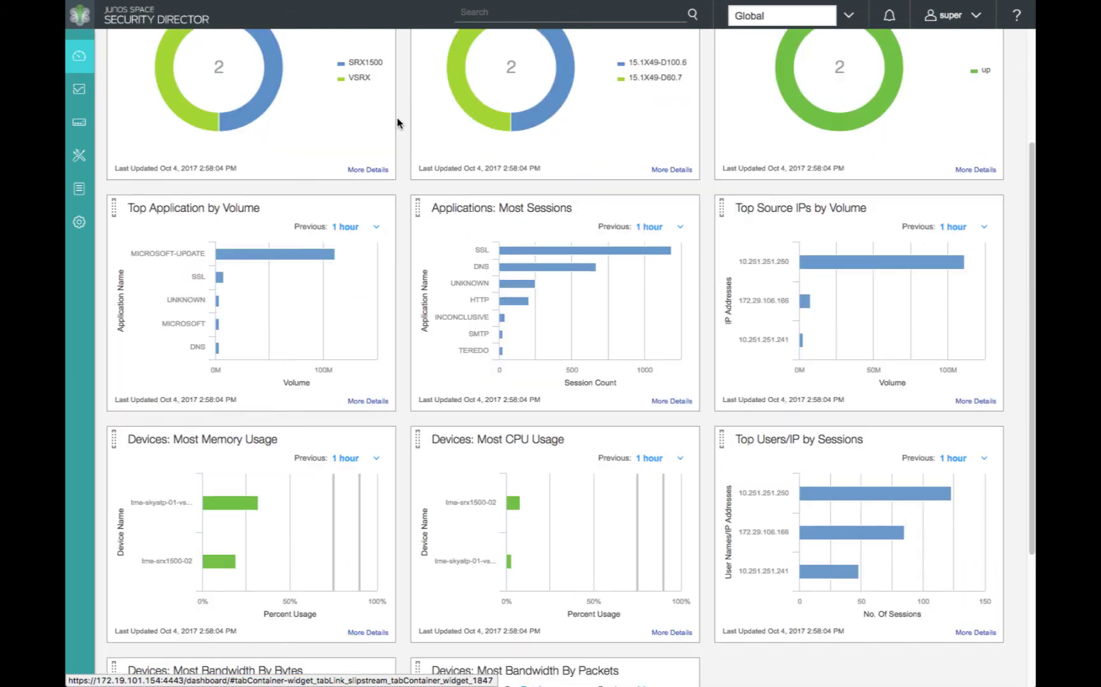
click(146, 121)
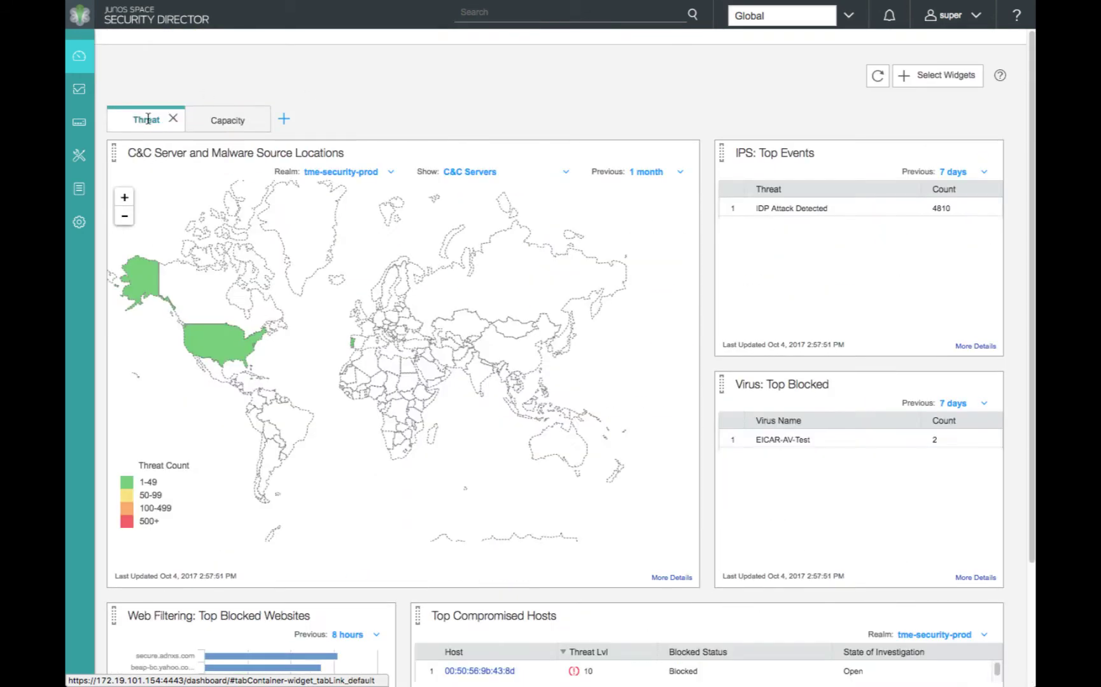
Start a new identity management profile named JIMS_Profile_SRX1500
mouse_move(121, 124)
click(113, 160)
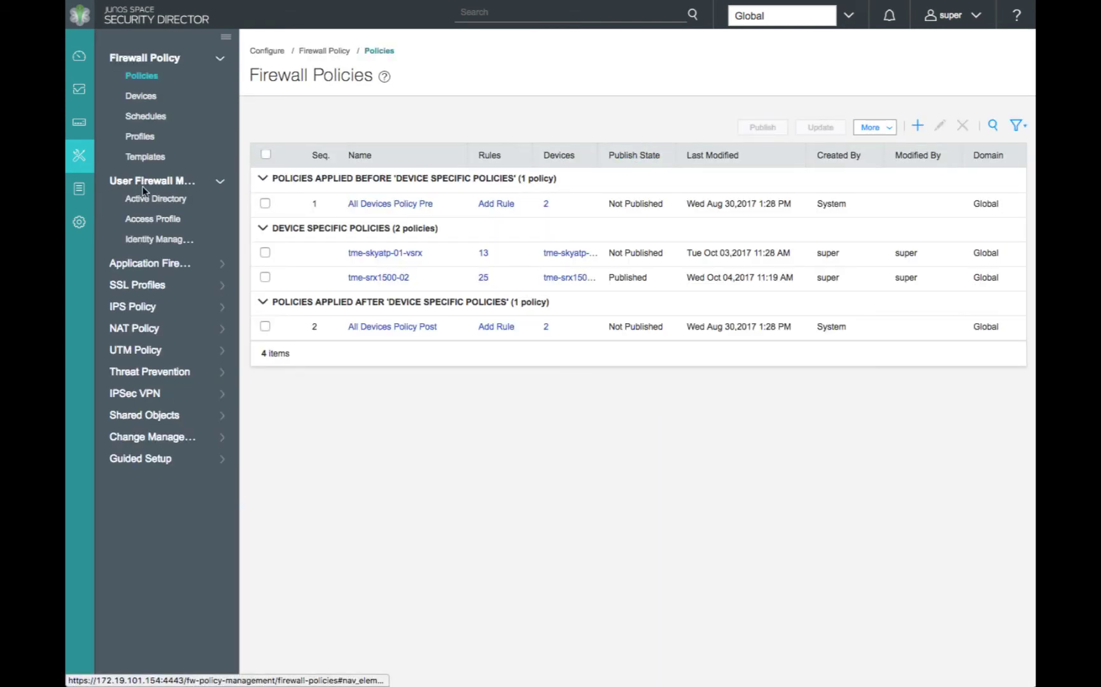
click(153, 239)
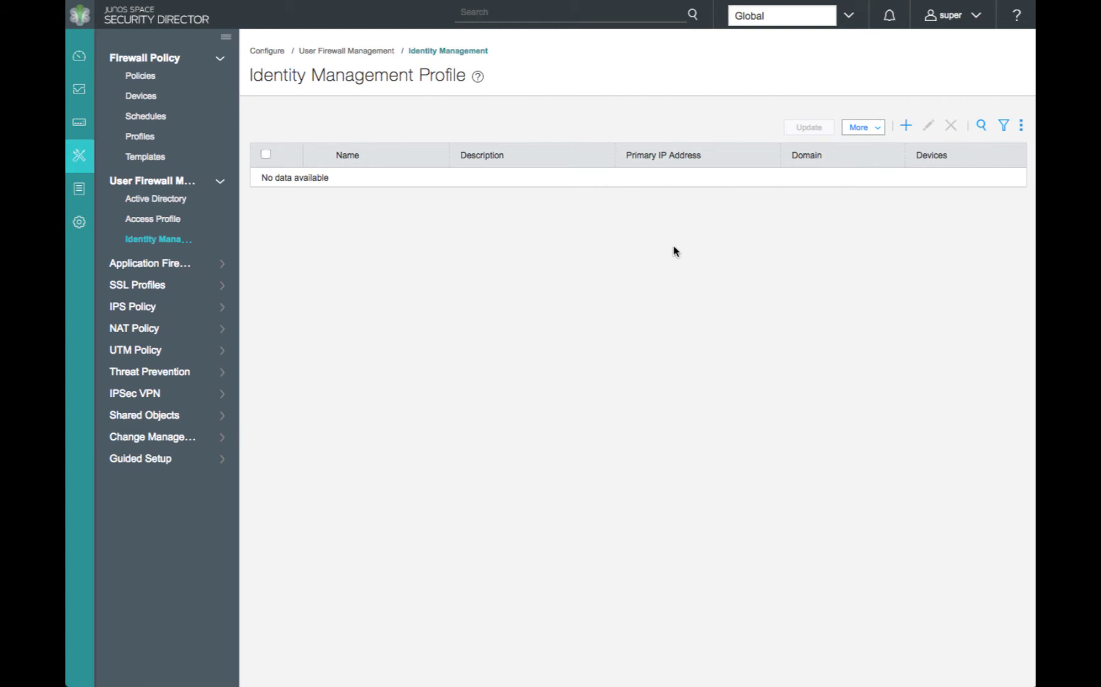
click(906, 127)
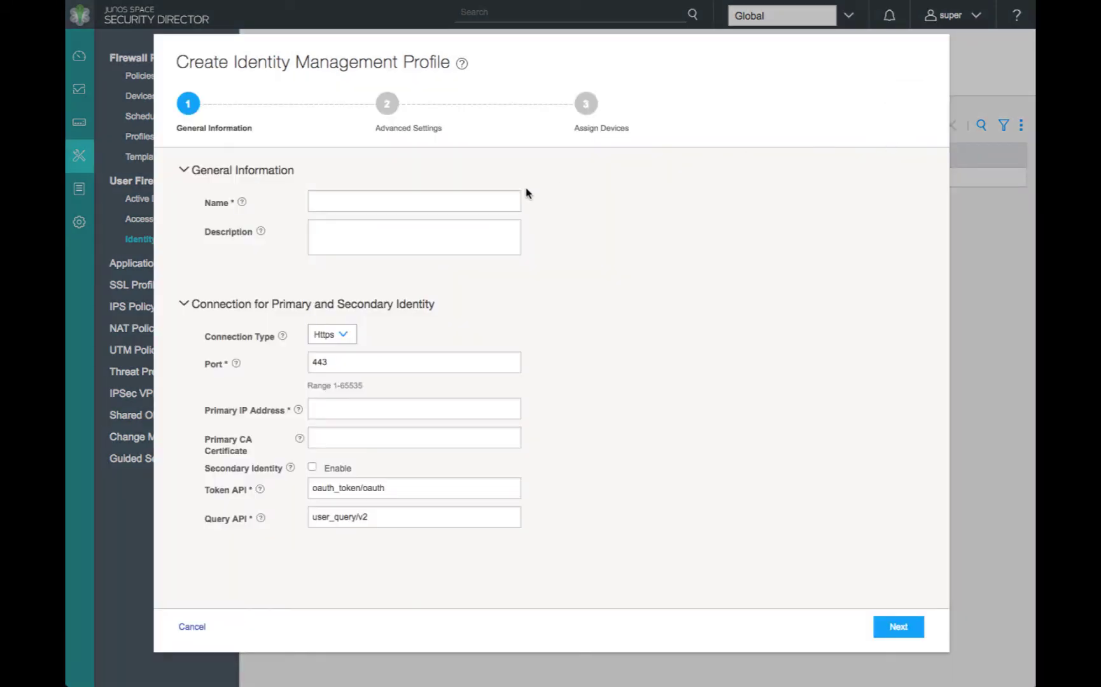
click(502, 195)
text(JIMS)
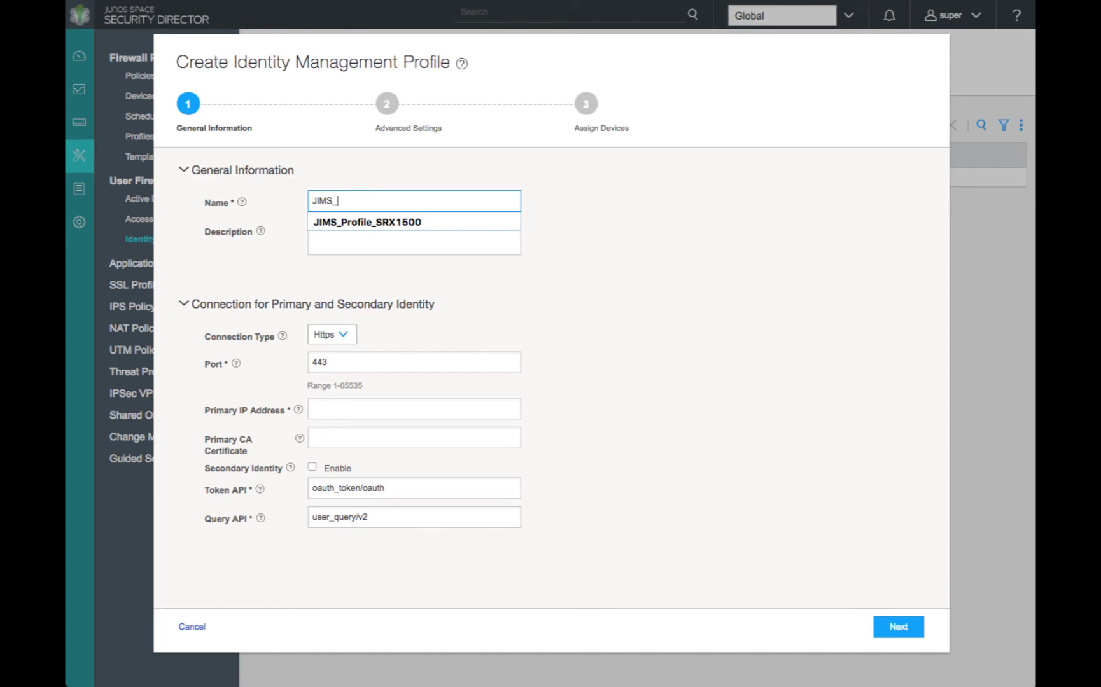
text(_SRX1500)
click(446, 222)
Set primary identity server 10.7.7.16 and enable a secondary server in the 10.7.7. range
click(341, 409)
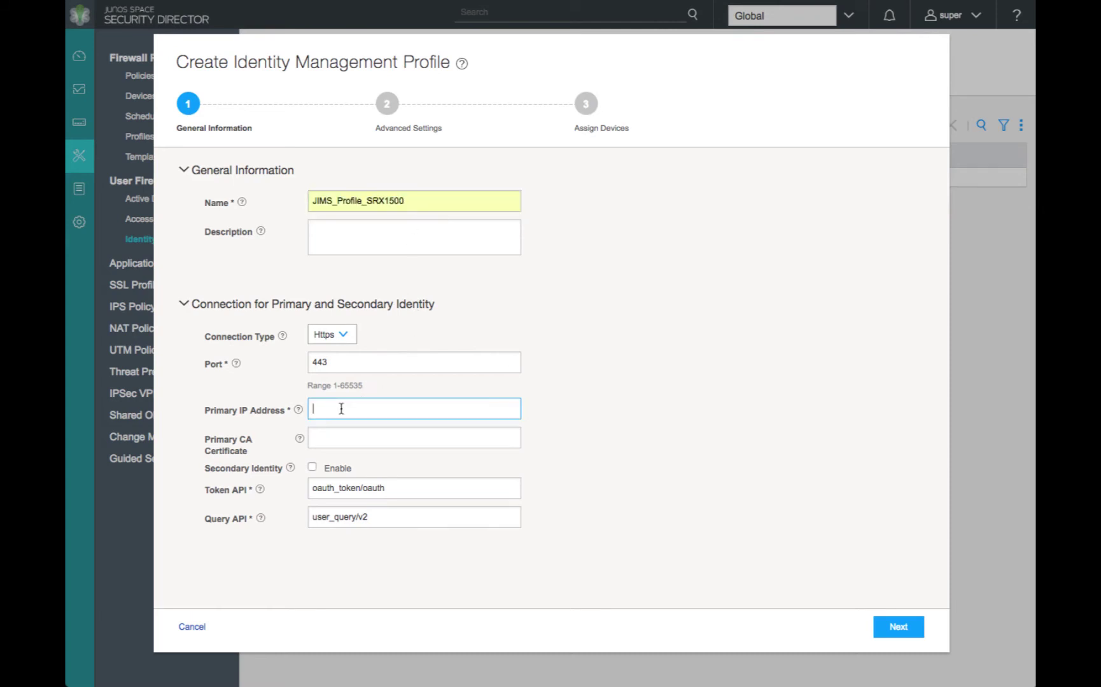
text(10.)
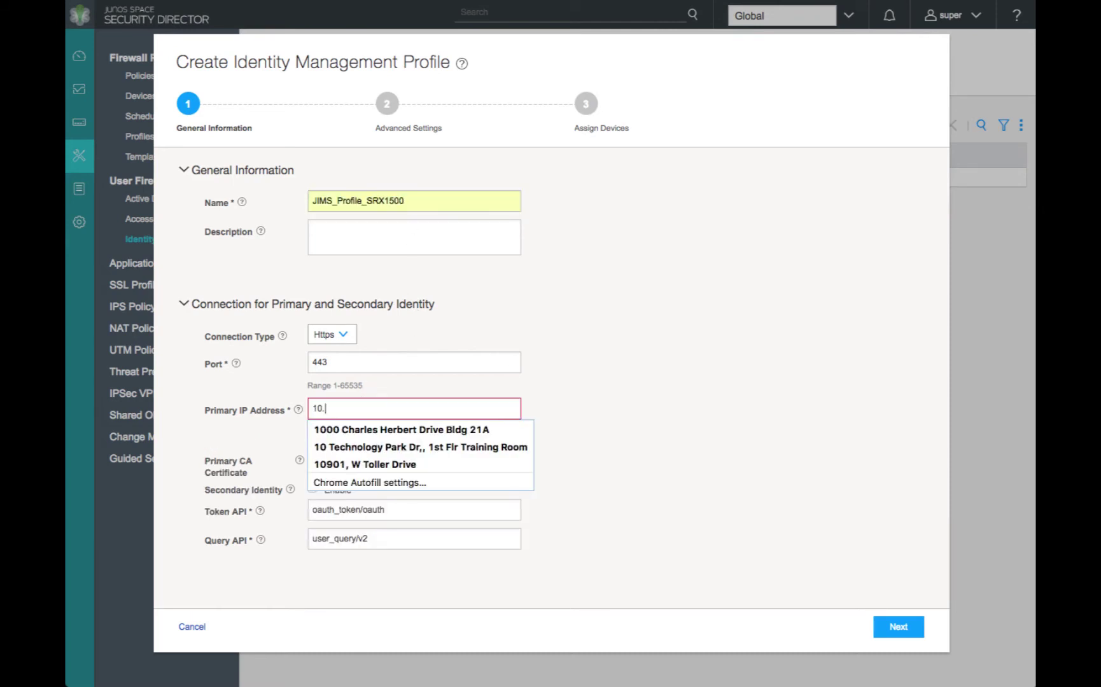
text(7.)
key(Down)
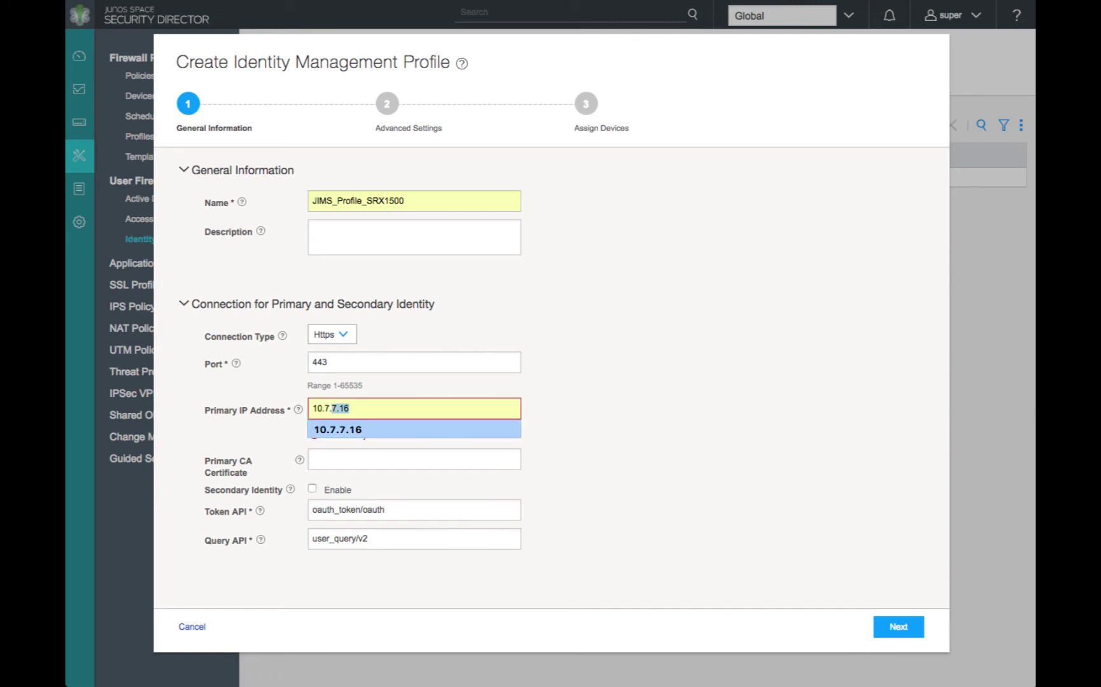
click(341, 427)
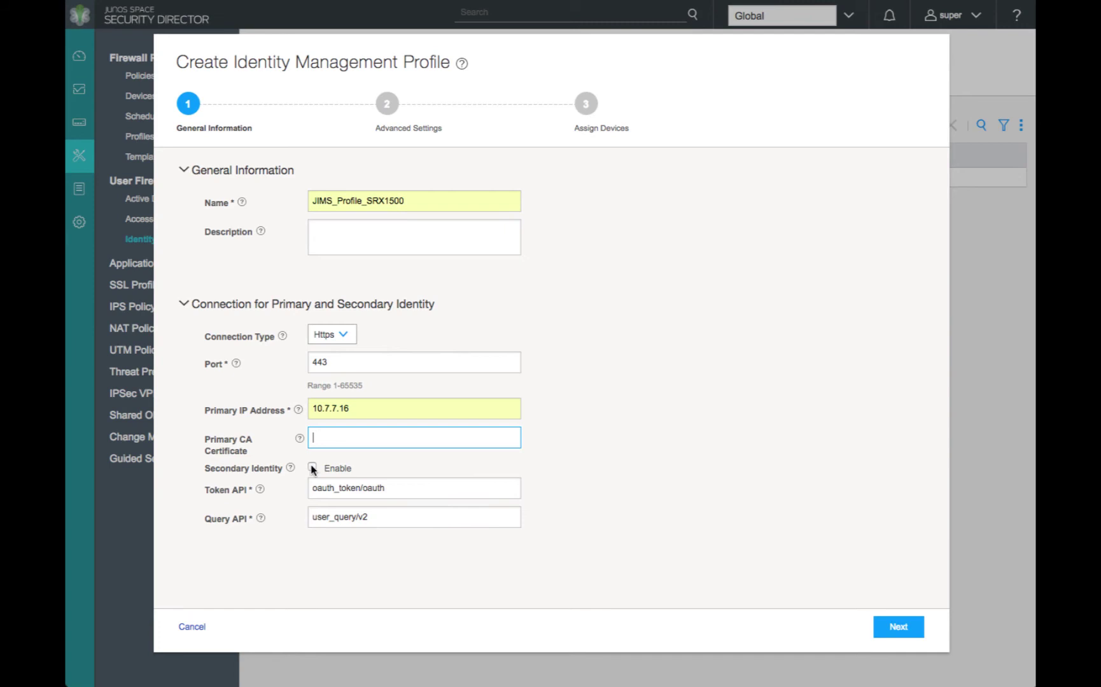
click(312, 468)
click(313, 489)
text(10.7.7.12)
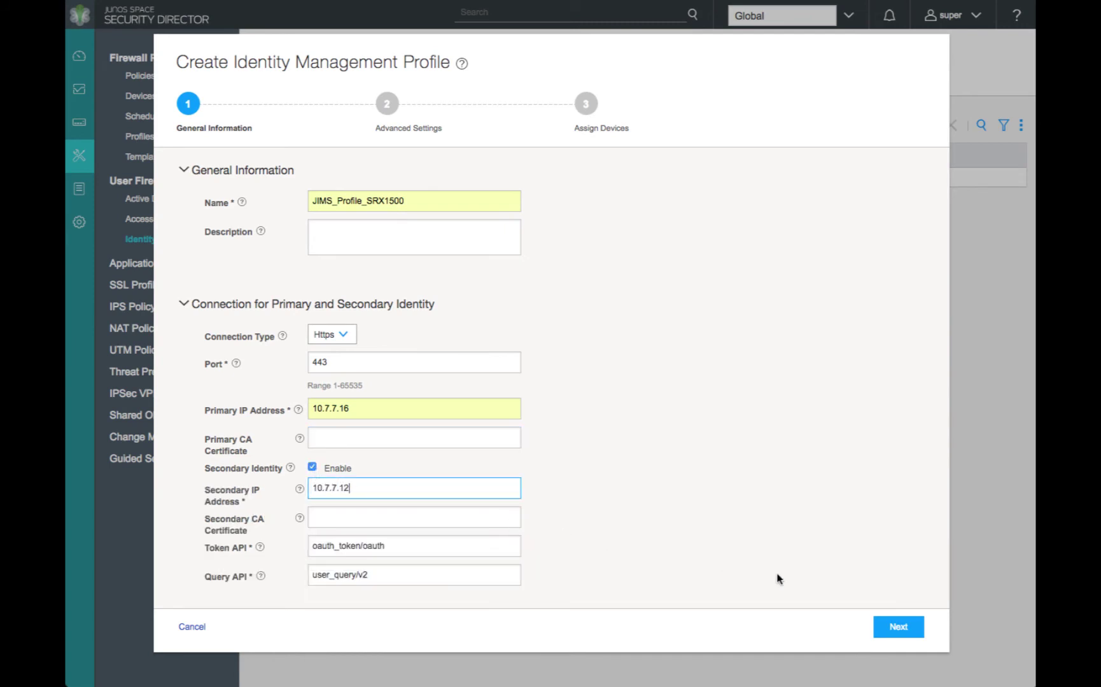
Set the authentication timeout to 300 minutes in the advanced settings
click(893, 628)
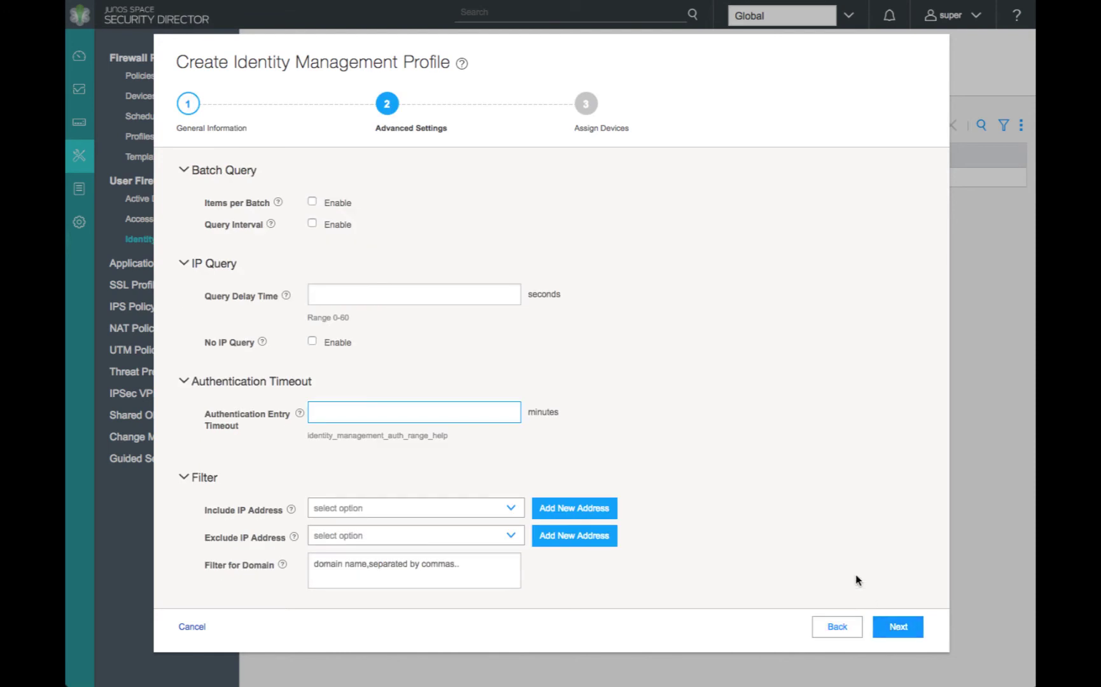
text(300)
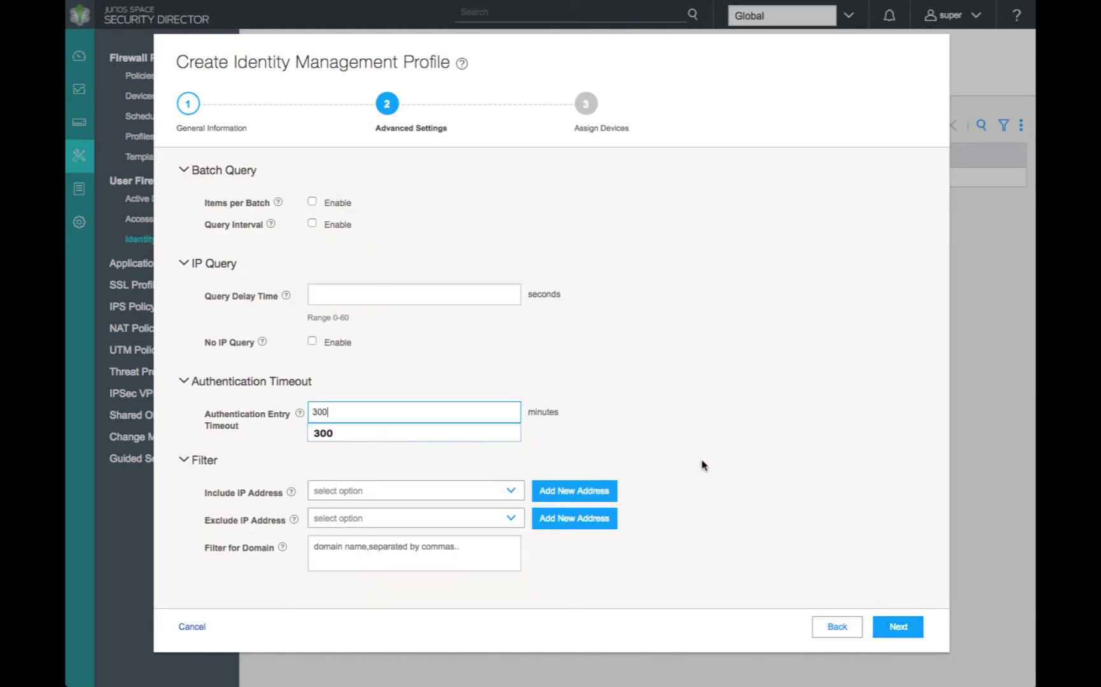
click(745, 471)
Assign device tme-srx1500-02 to the profile with its client ID and secret
click(895, 628)
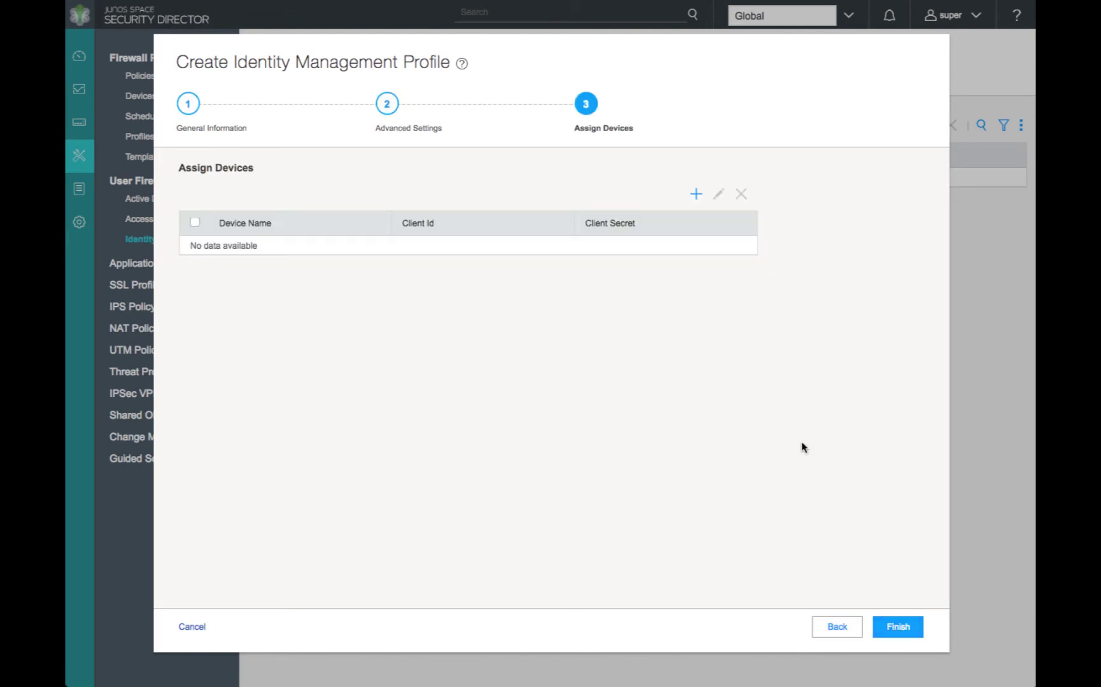
click(696, 193)
click(555, 265)
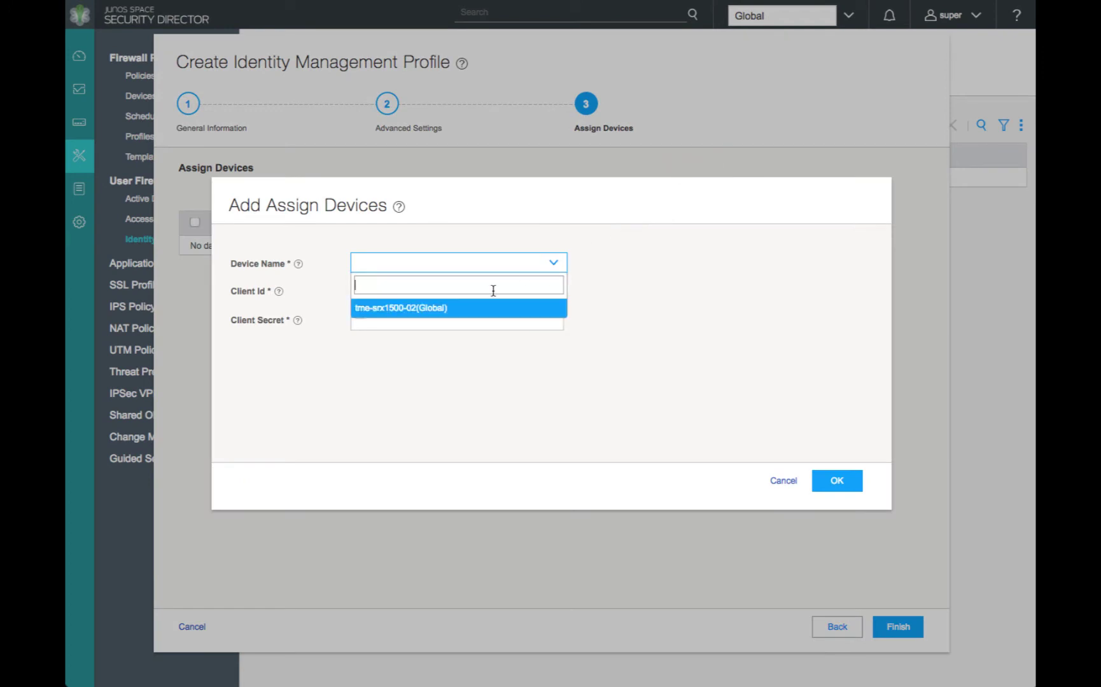
click(429, 308)
click(413, 292)
text(srx)
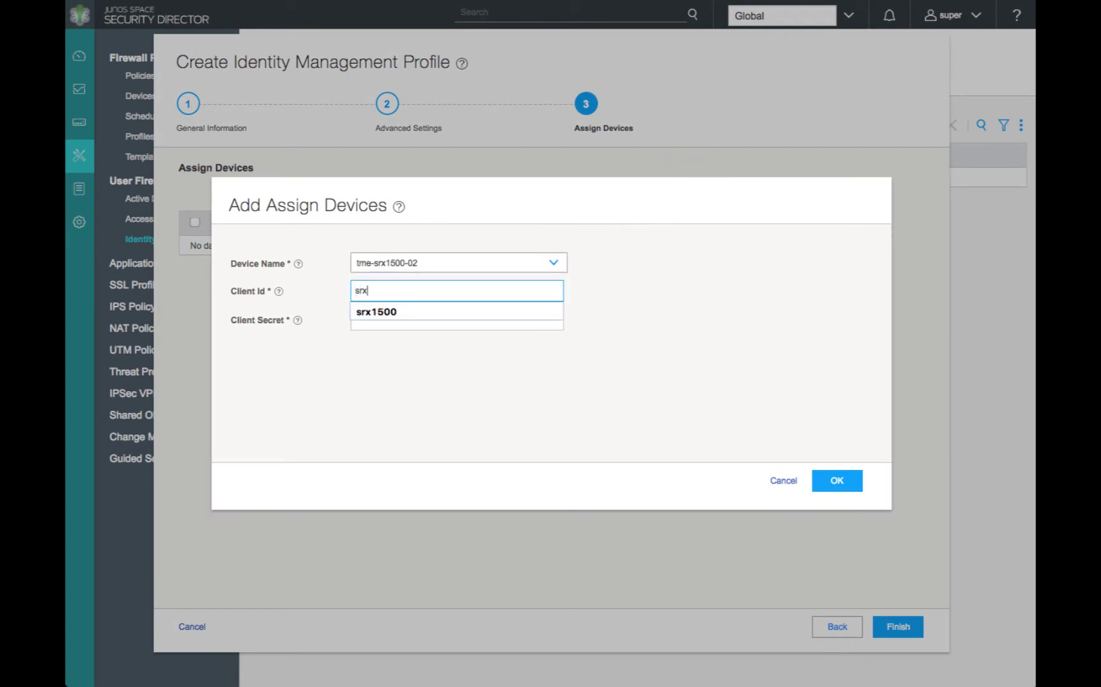
text(1500)
key(Tab)
text(••••••••••)
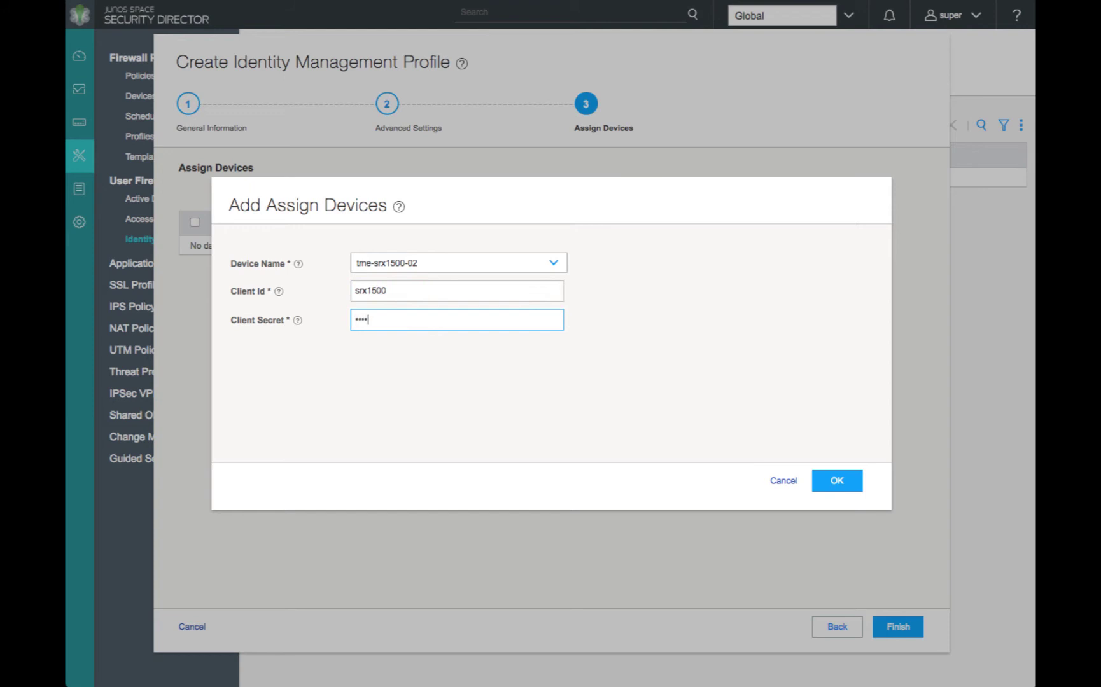
click(848, 483)
Create the profile from the summary, dismiss the confirmation, and select JIMS_Profile_SRX1500
click(892, 629)
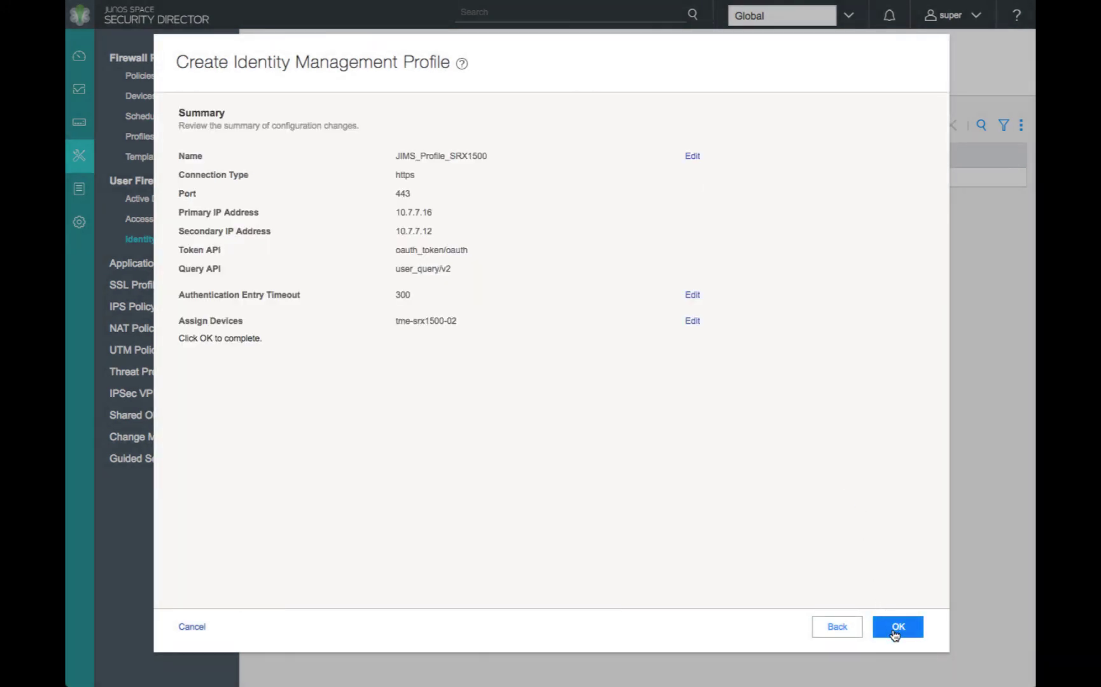
click(896, 627)
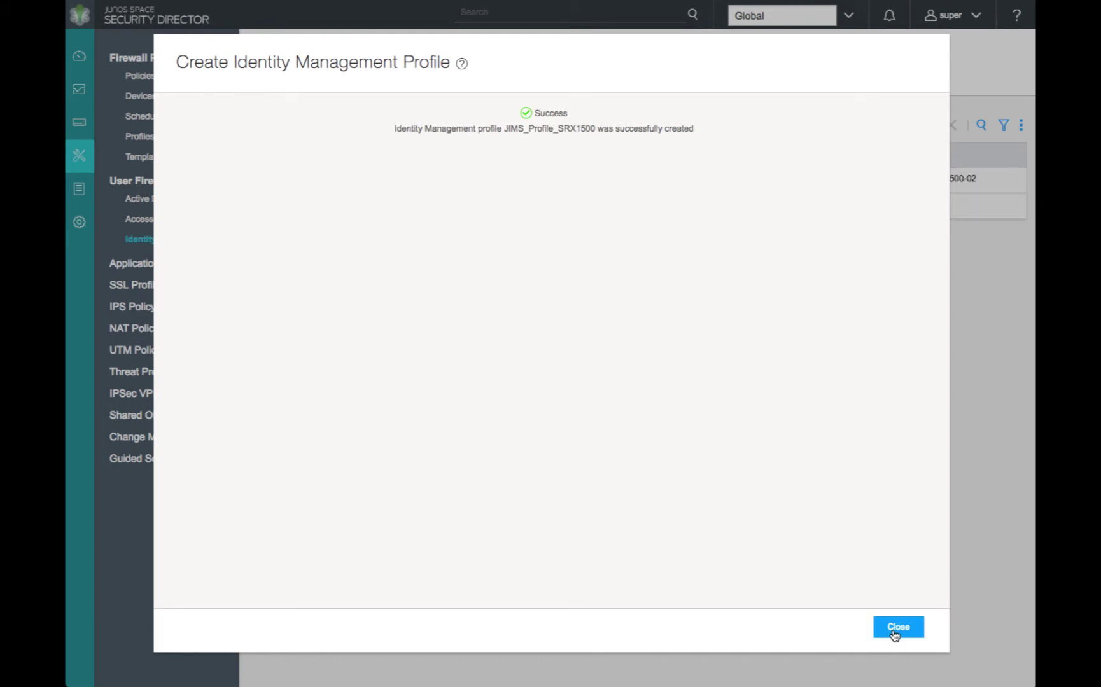
click(895, 632)
click(265, 179)
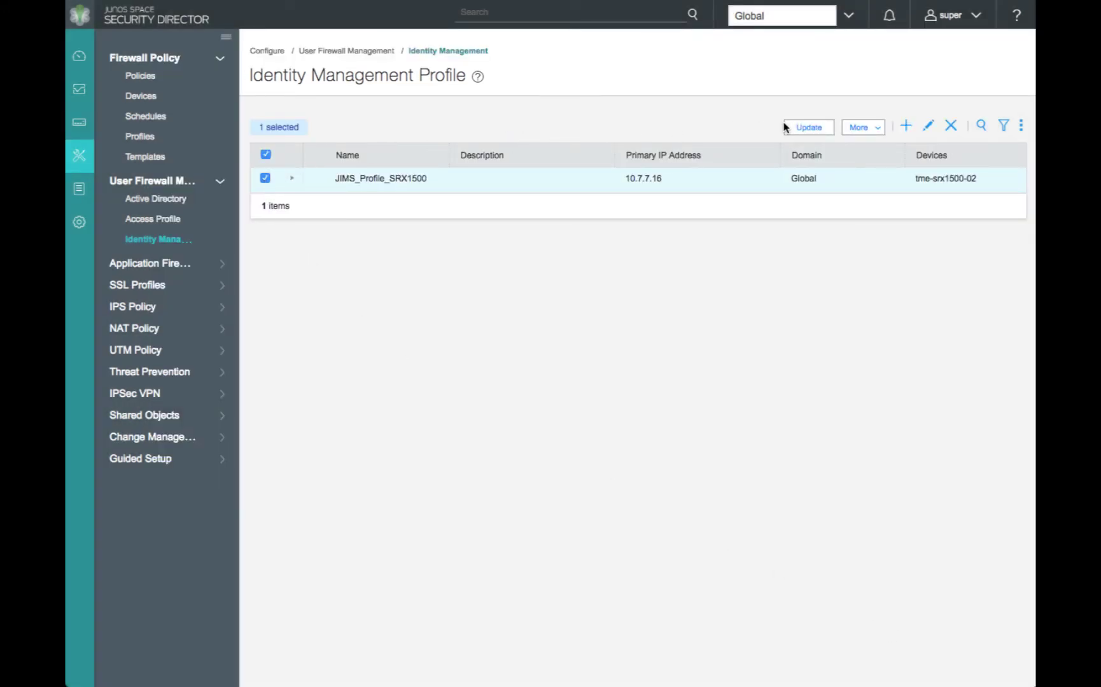
Update tme-srx1500-02 with JIMS_Profile_SRX1500, confirming the overwrite of its identity settings
click(801, 127)
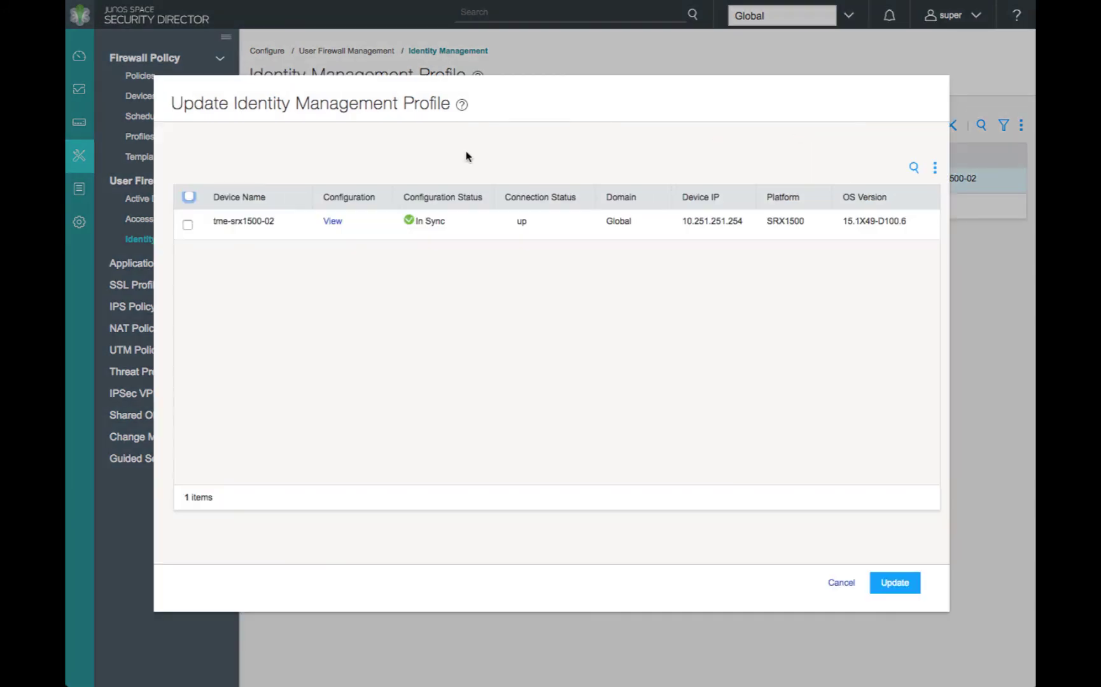
click(188, 225)
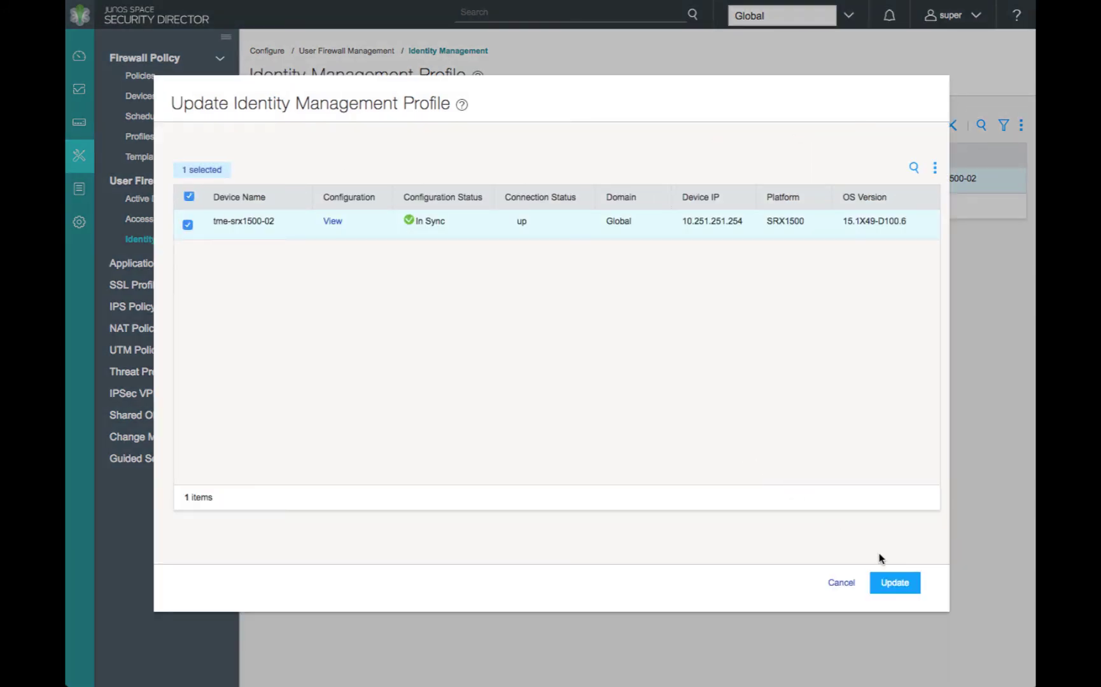
click(898, 587)
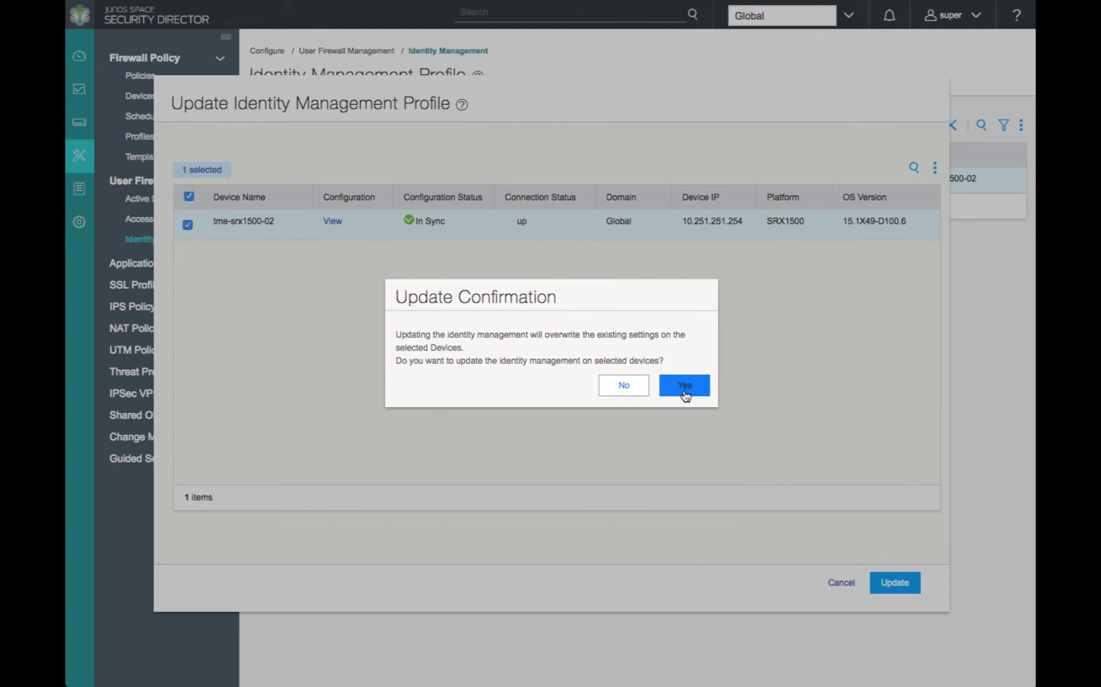
click(685, 386)
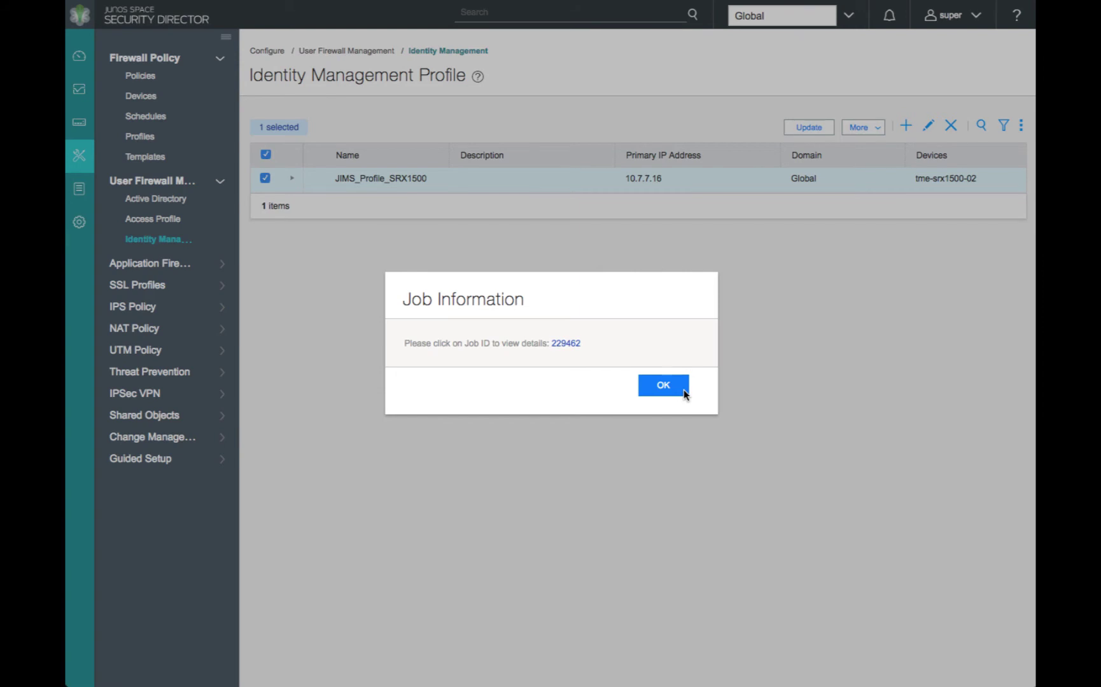
Inspect job 229462's detailed view, close it, and refresh the job list to see Success
click(573, 343)
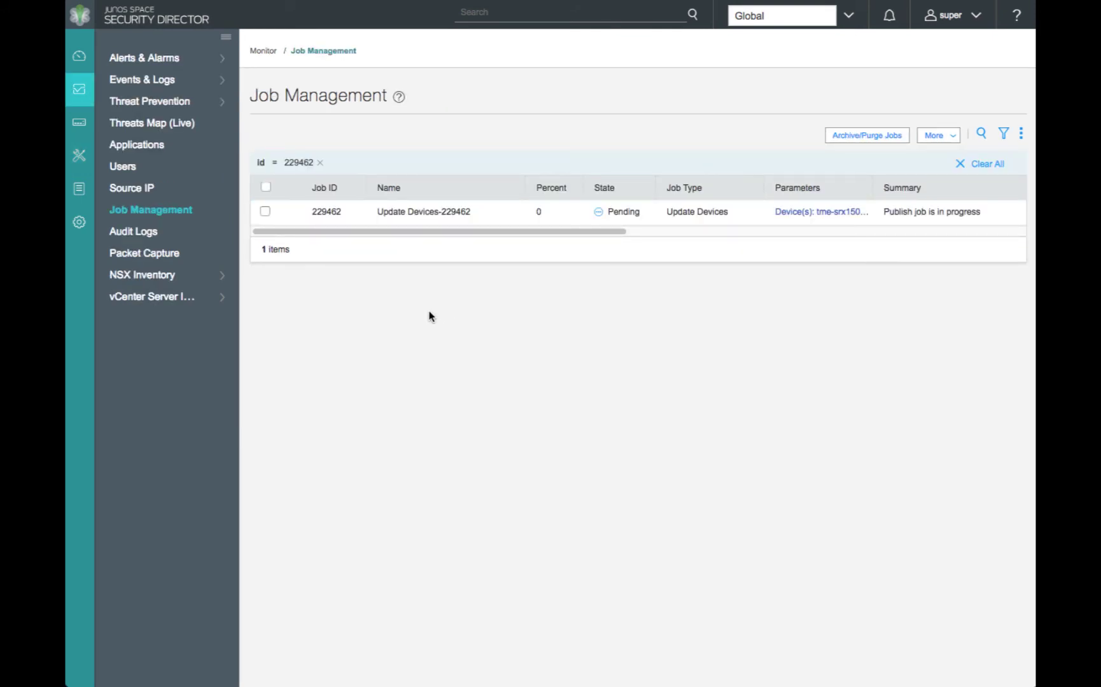
mouse_move(290, 213)
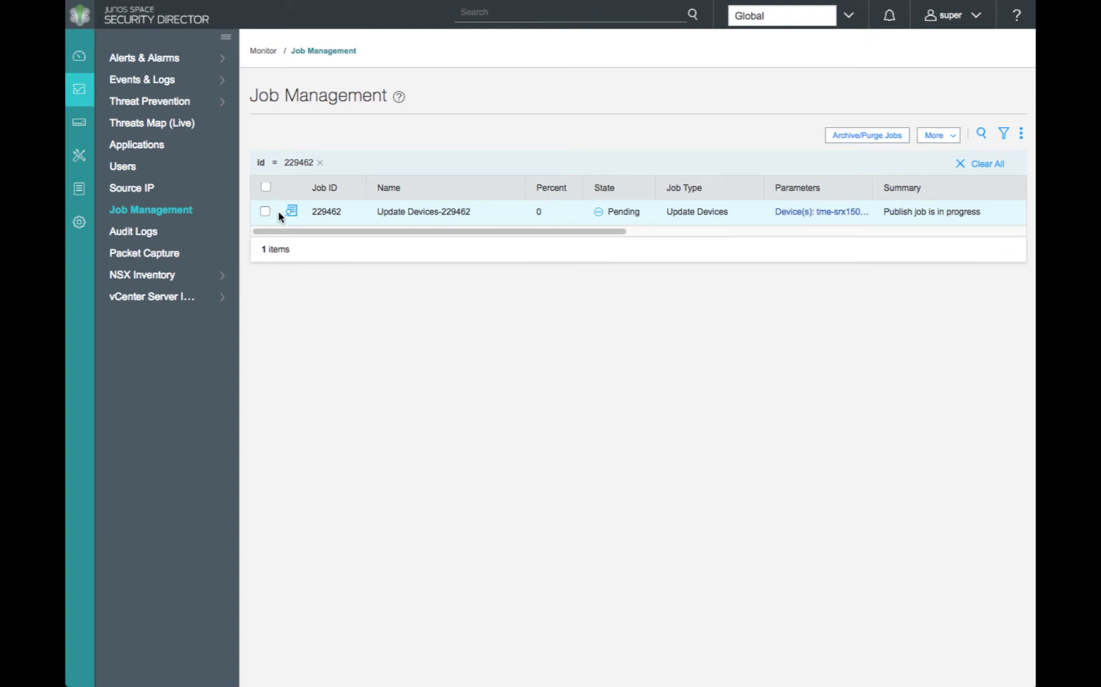
click(293, 214)
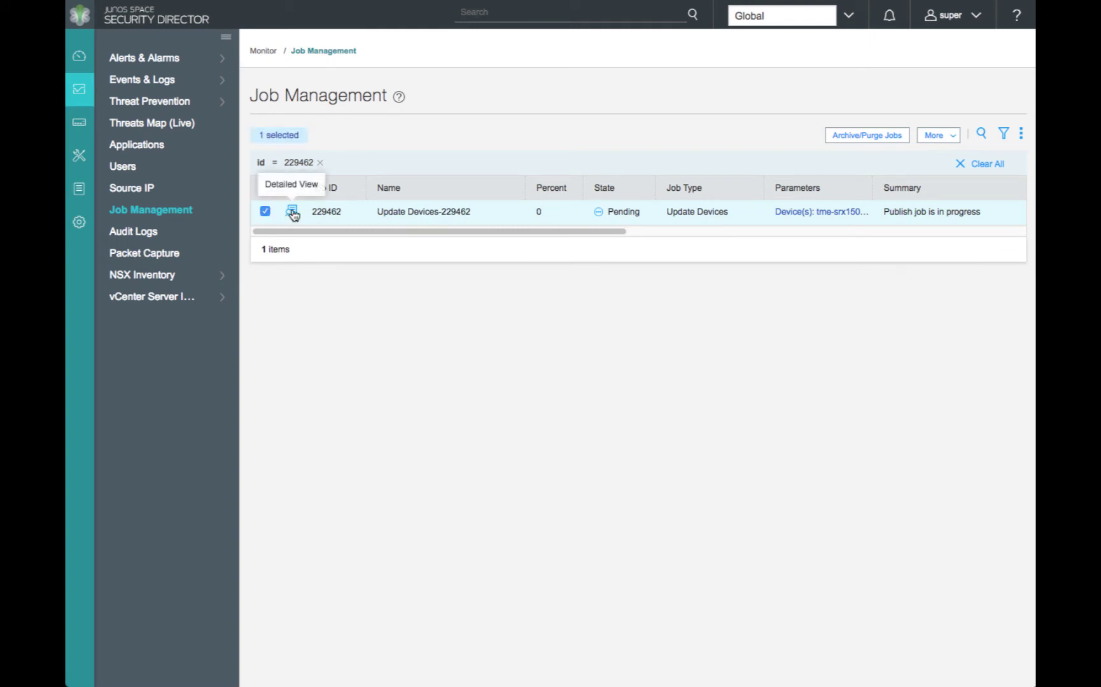
click(293, 213)
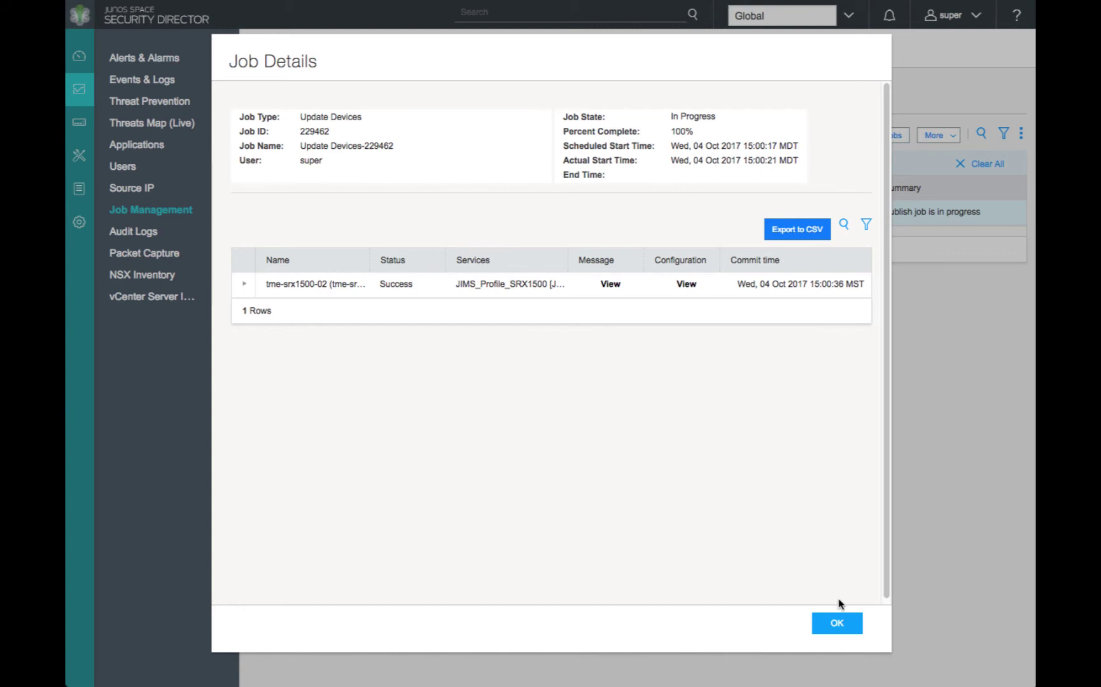
click(838, 623)
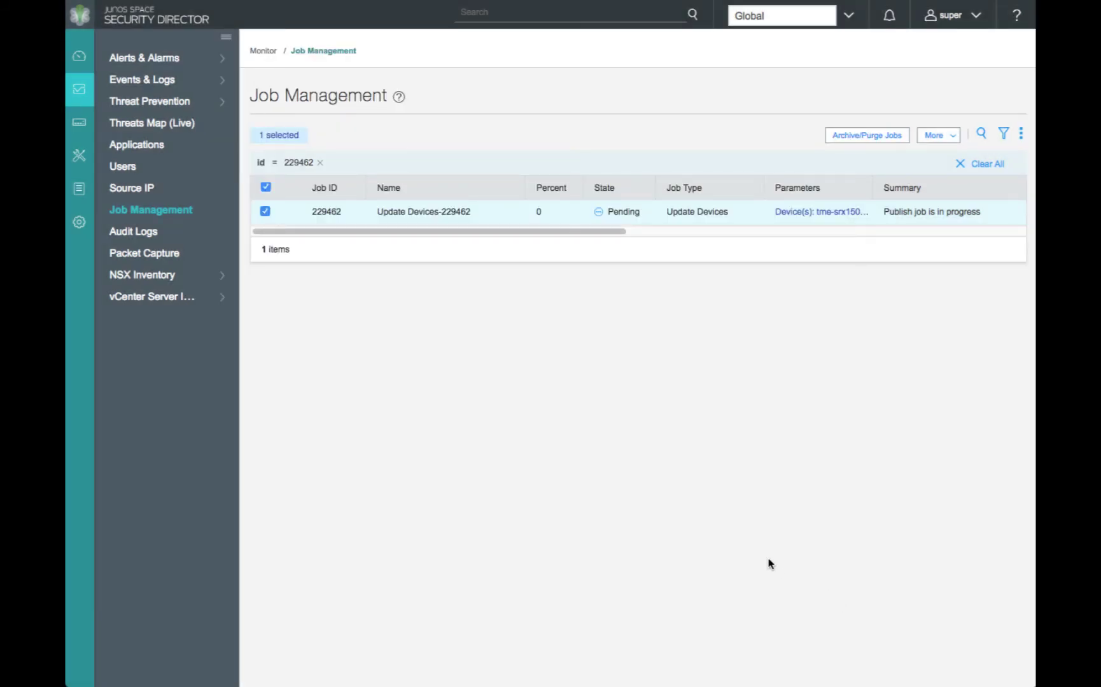
click(183, 211)
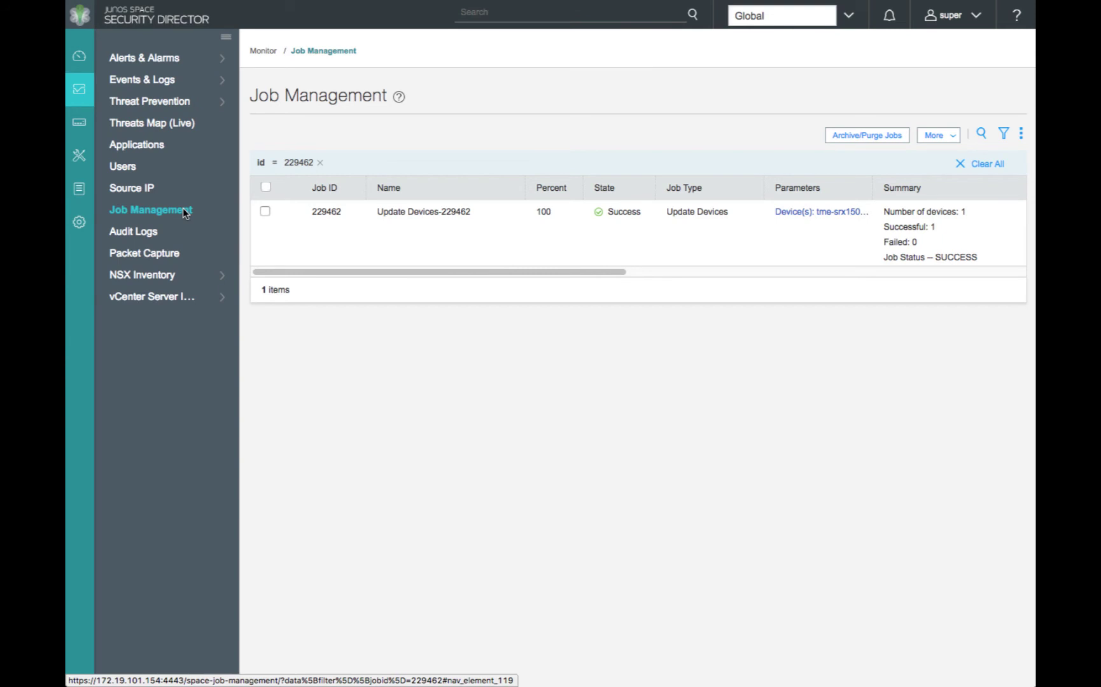
Open the tme-srx1500-02 policy rules and set http-policy's user ID to Authenticated-User
click(80, 155)
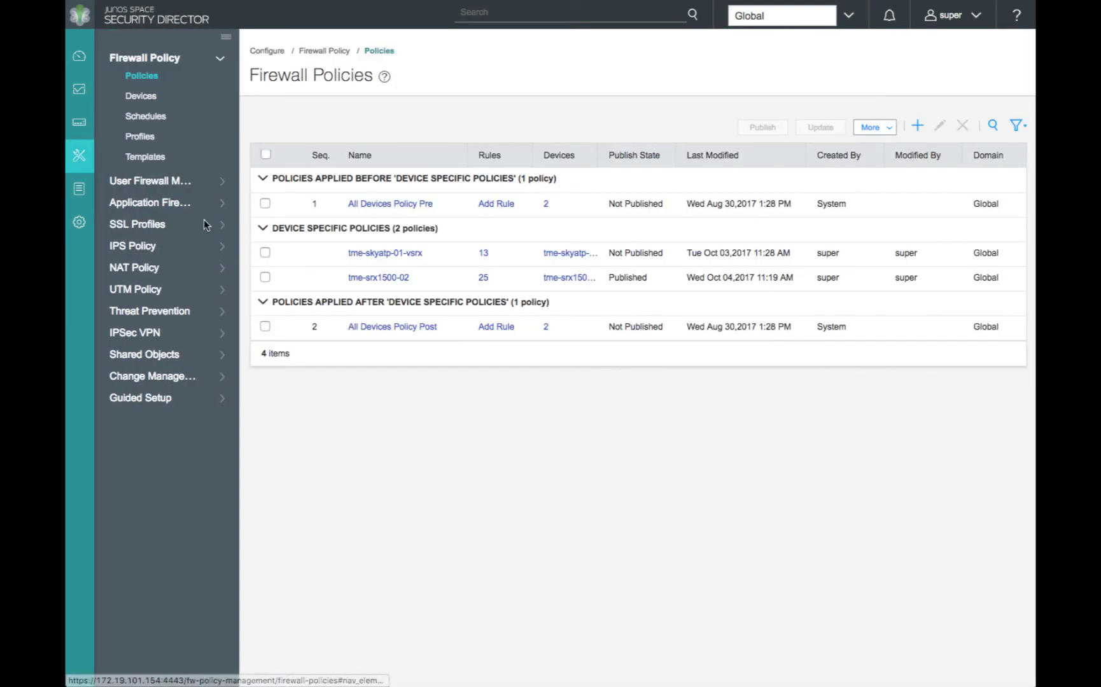
click(363, 278)
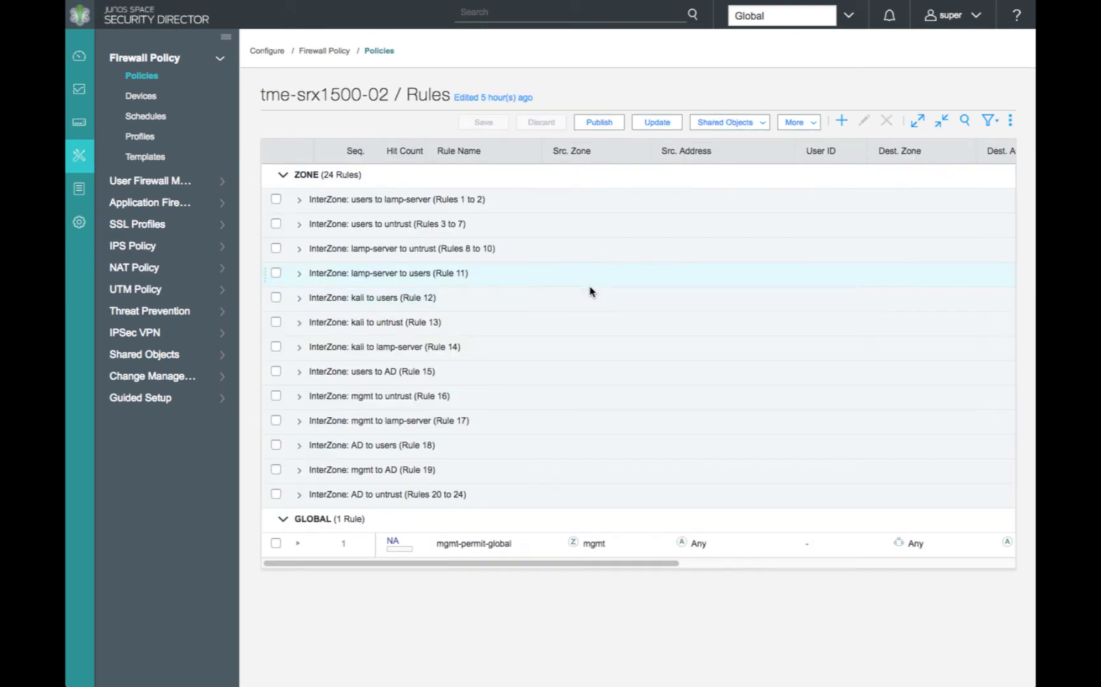
click(299, 225)
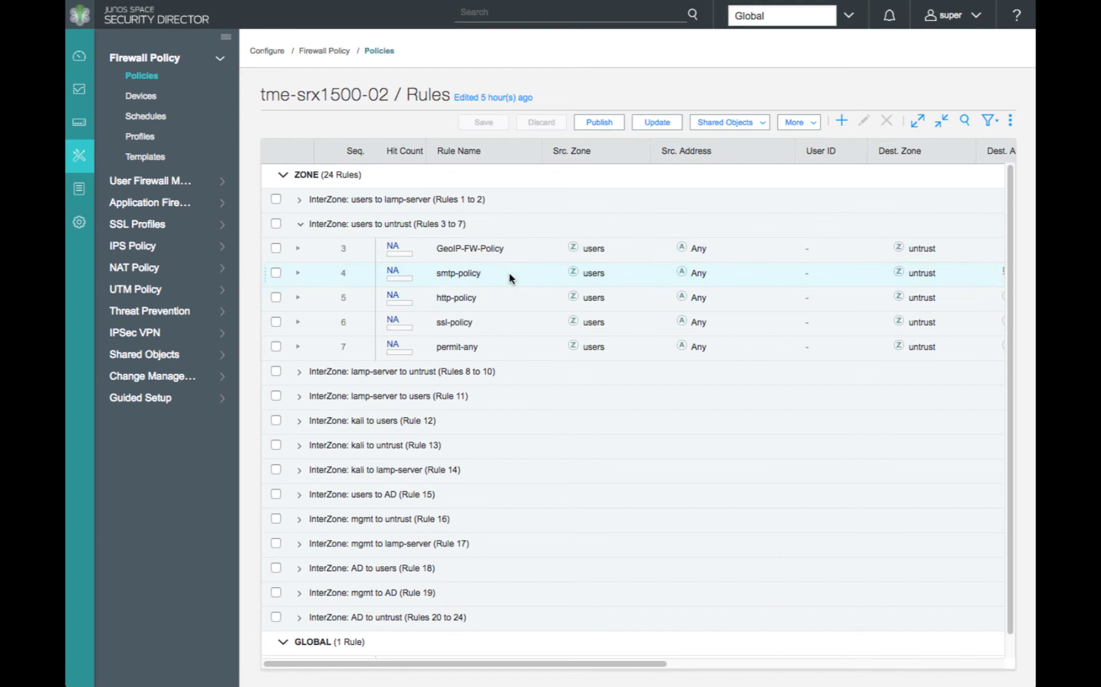
double_click(700, 312)
click(833, 299)
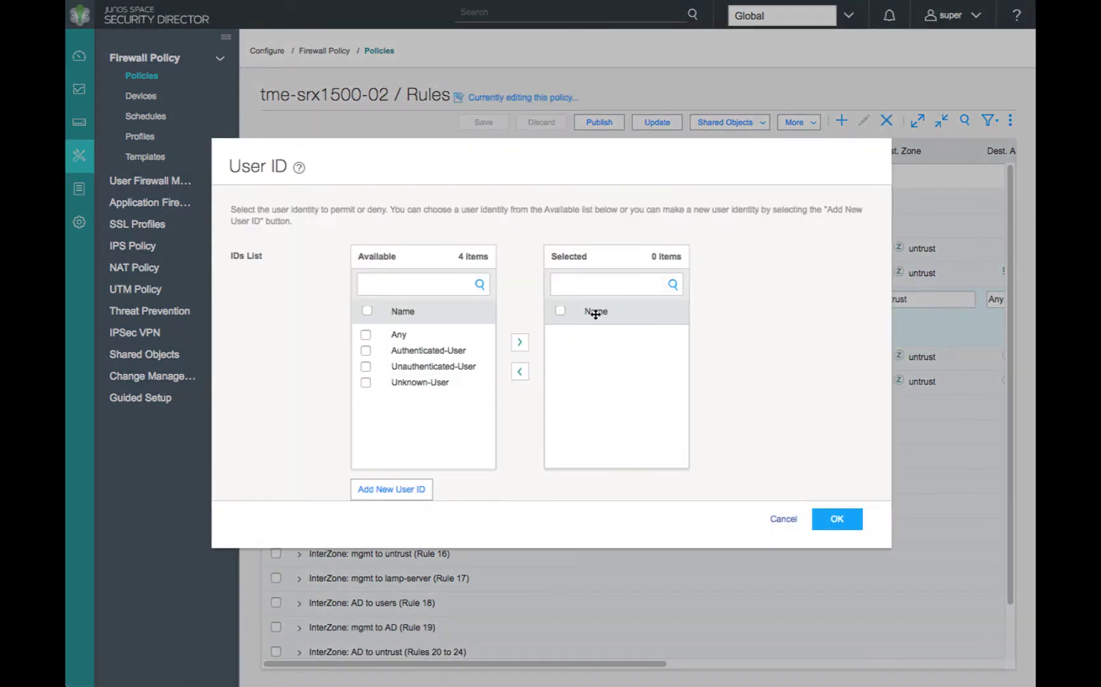
click(366, 351)
click(519, 342)
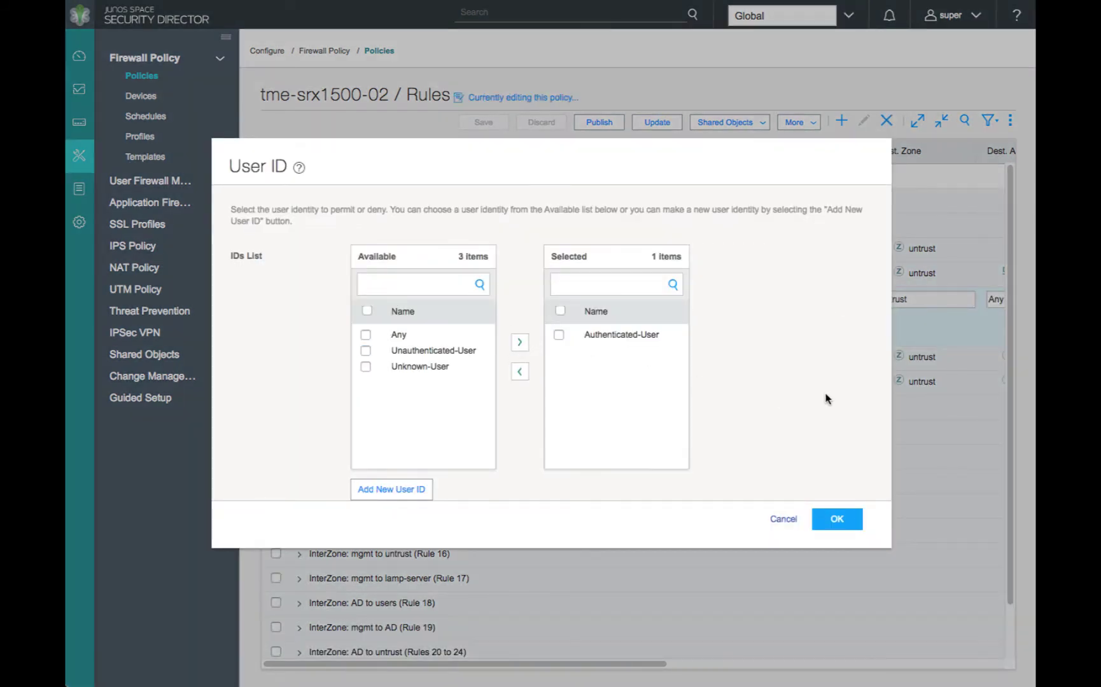
click(835, 520)
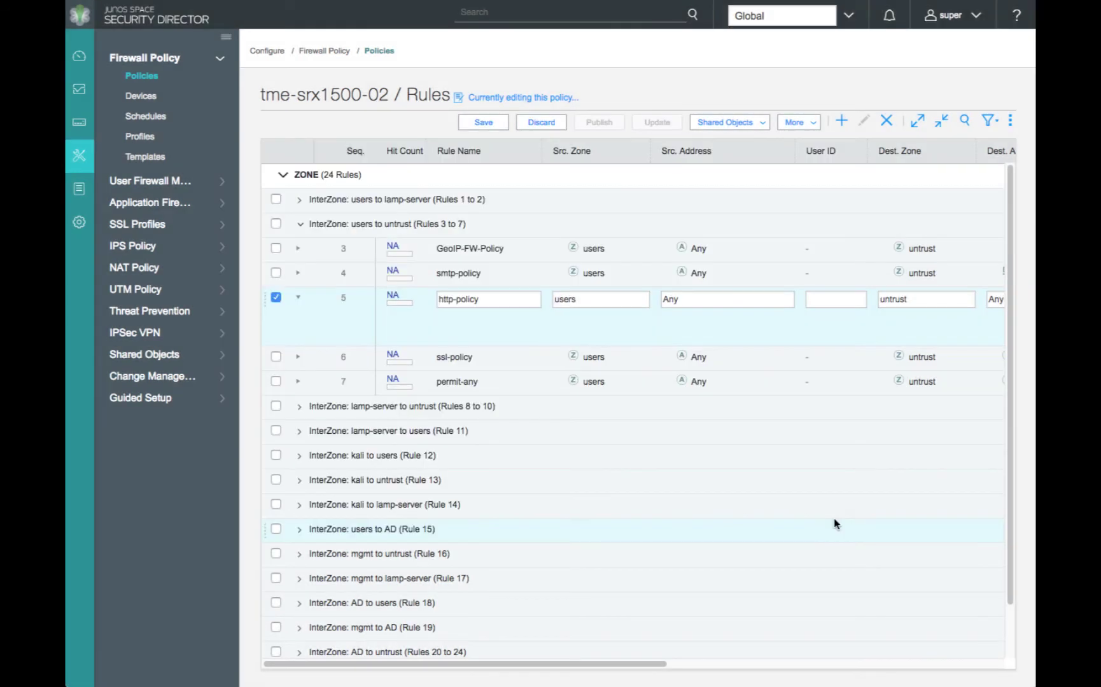
Set ssl-policy's user ID to Authenticated-User and save the rule changes
click(821, 359)
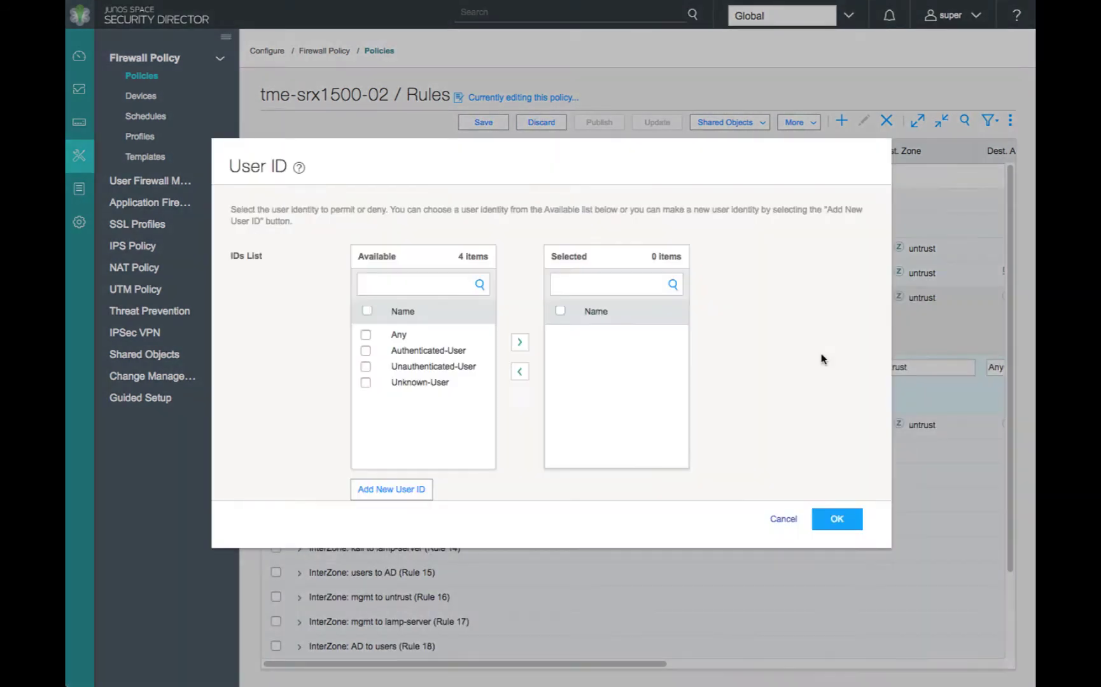
click(365, 351)
click(520, 345)
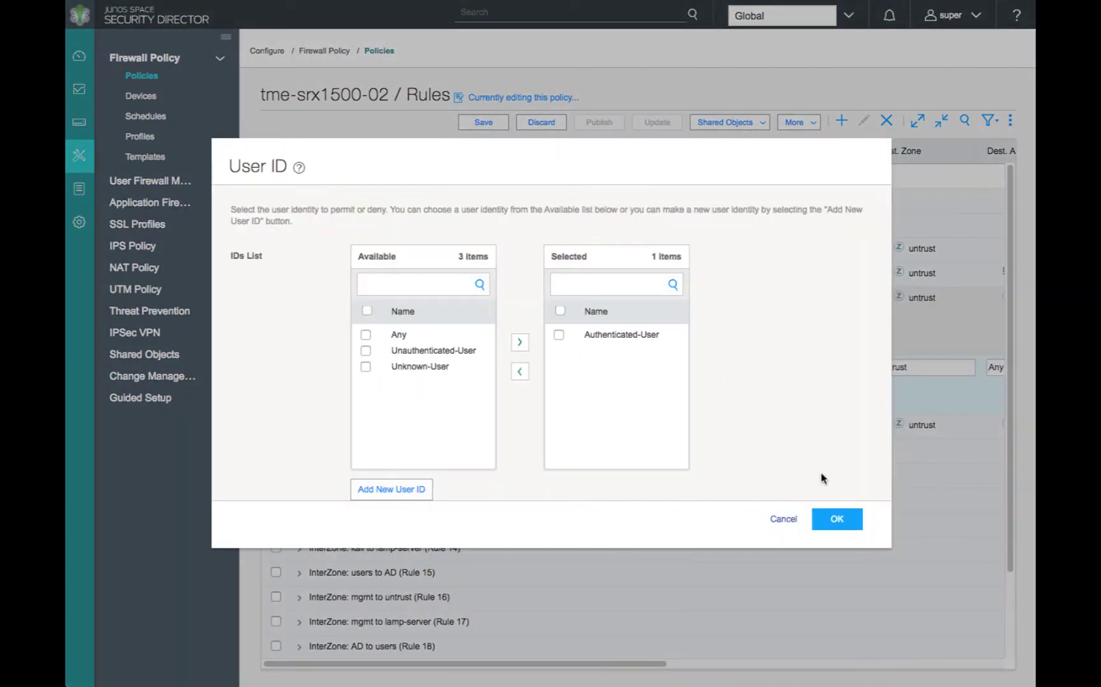
click(837, 519)
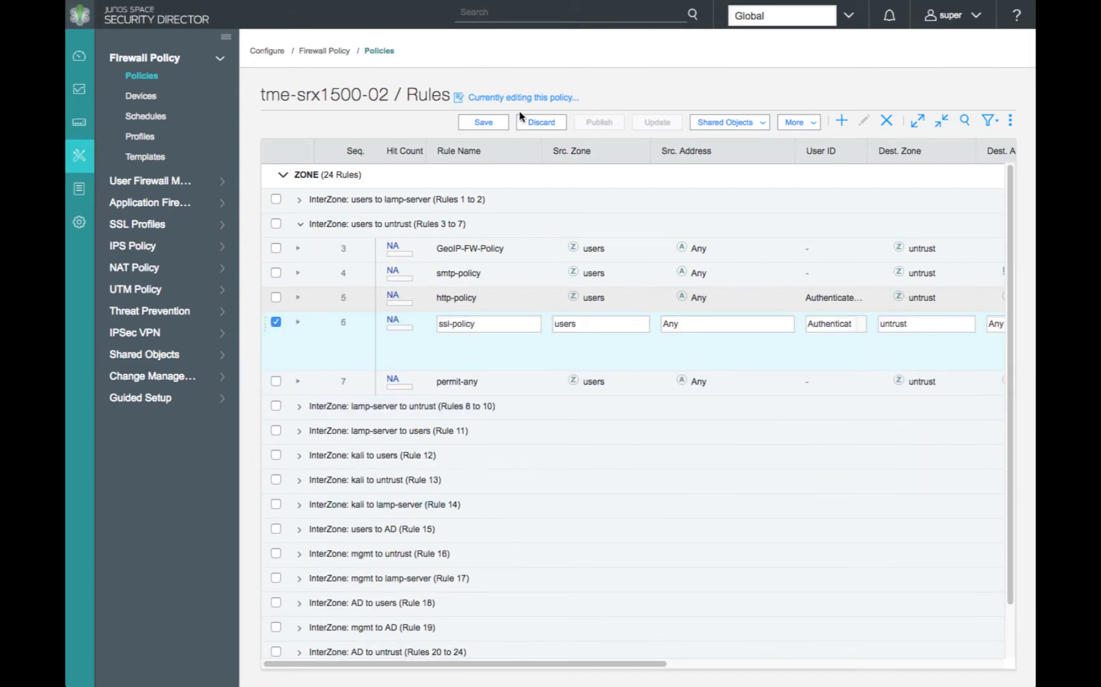
click(471, 121)
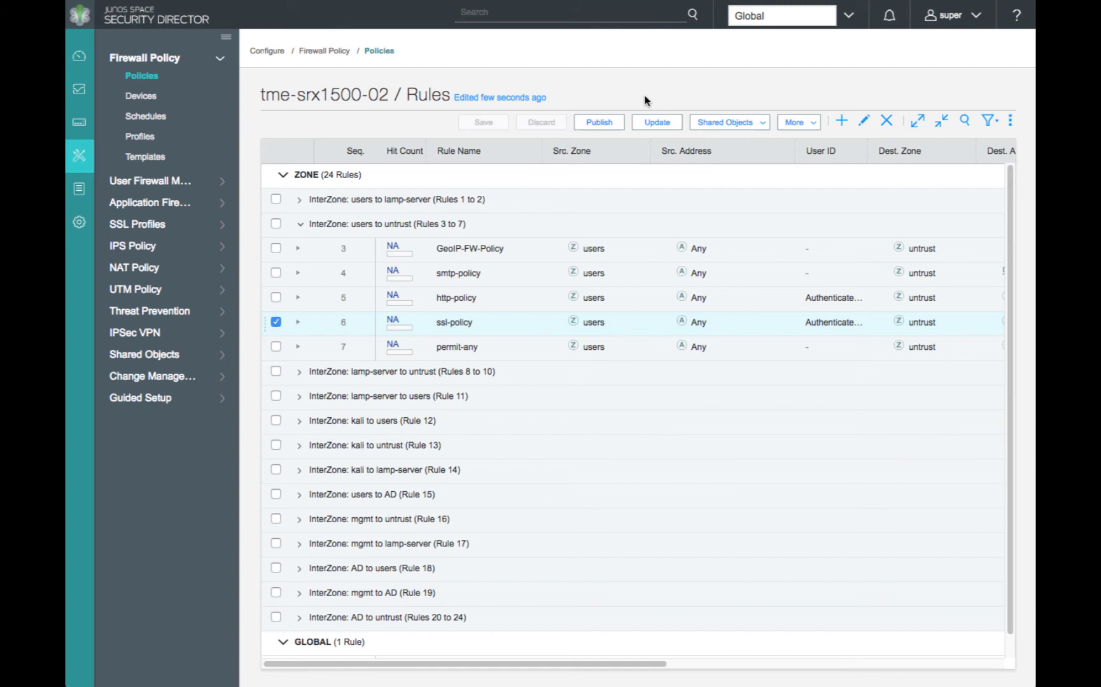
Publish and update the tme-srx1500-02 policy, confirm, and close the successful job 229474 status
click(669, 121)
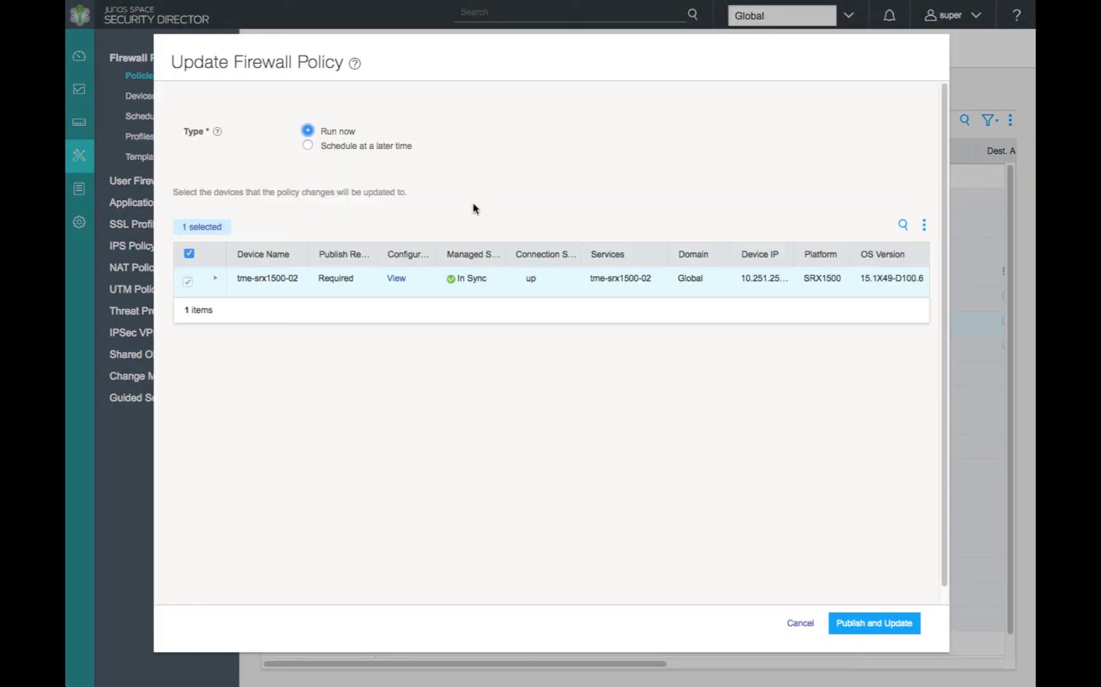
click(862, 633)
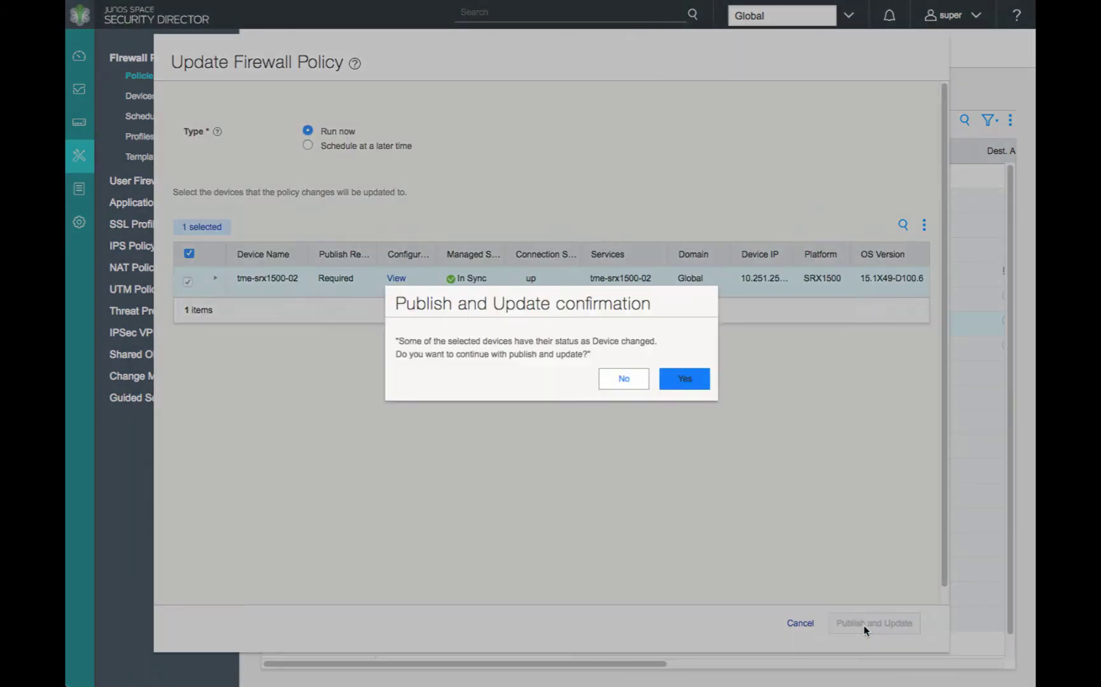
click(685, 380)
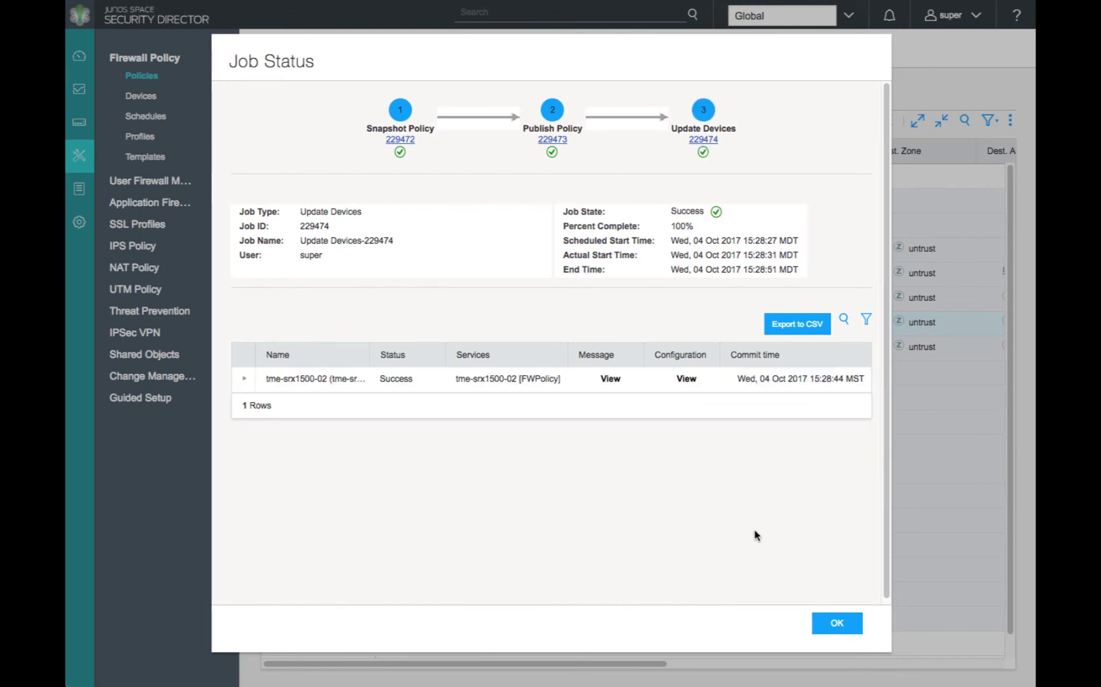
click(837, 625)
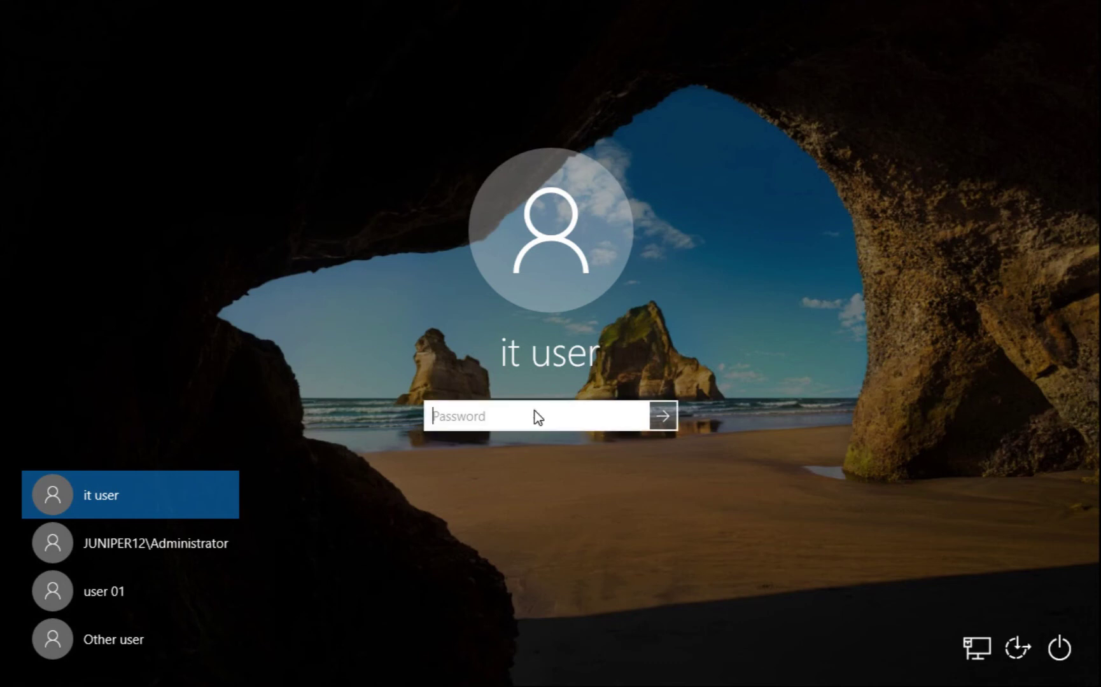
Sign in to Windows with the account password
text(*********)
key(Return)
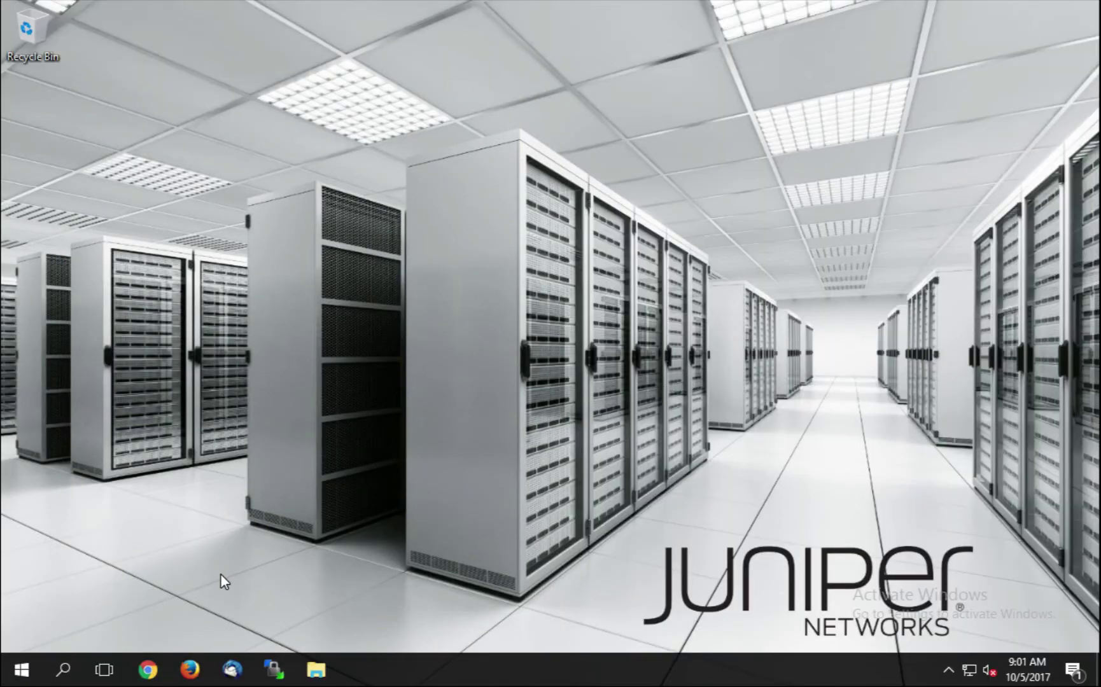
In Firefox, paste the website domain list into the URL opener, open all as tabs, close the start page
click(188, 671)
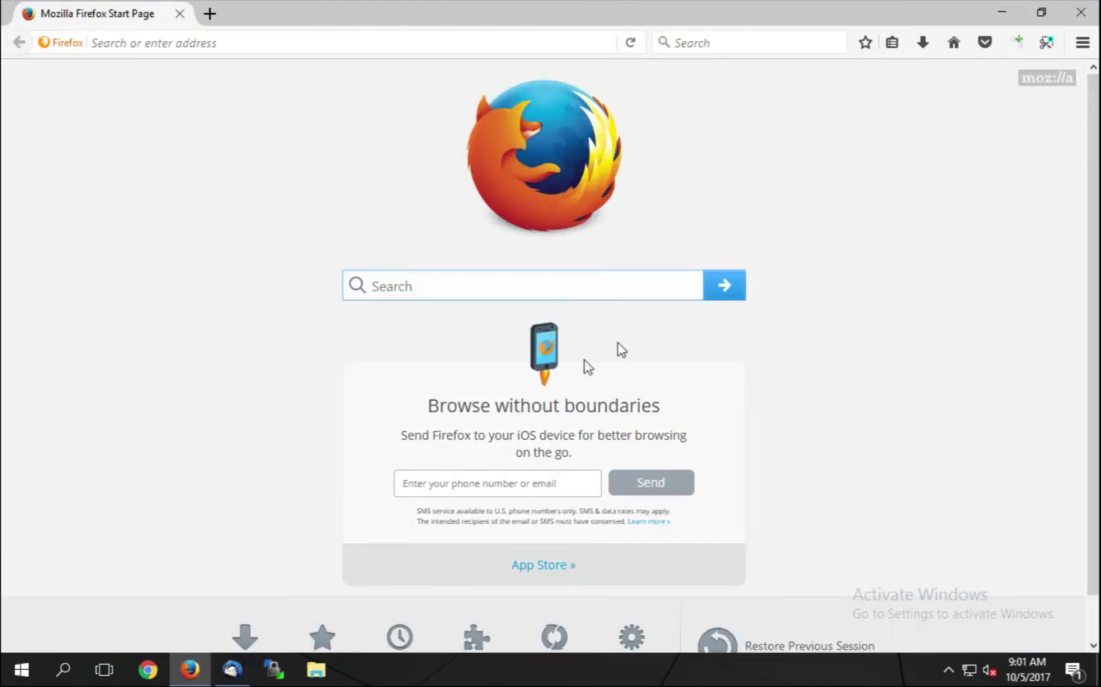
click(1017, 42)
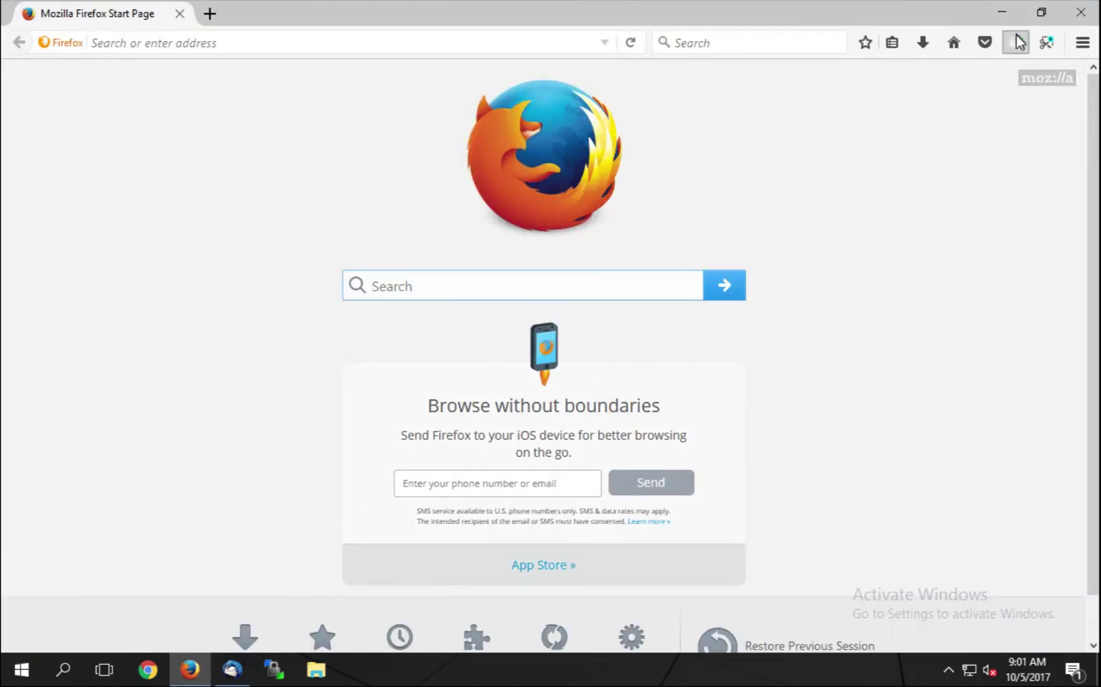
click(627, 155)
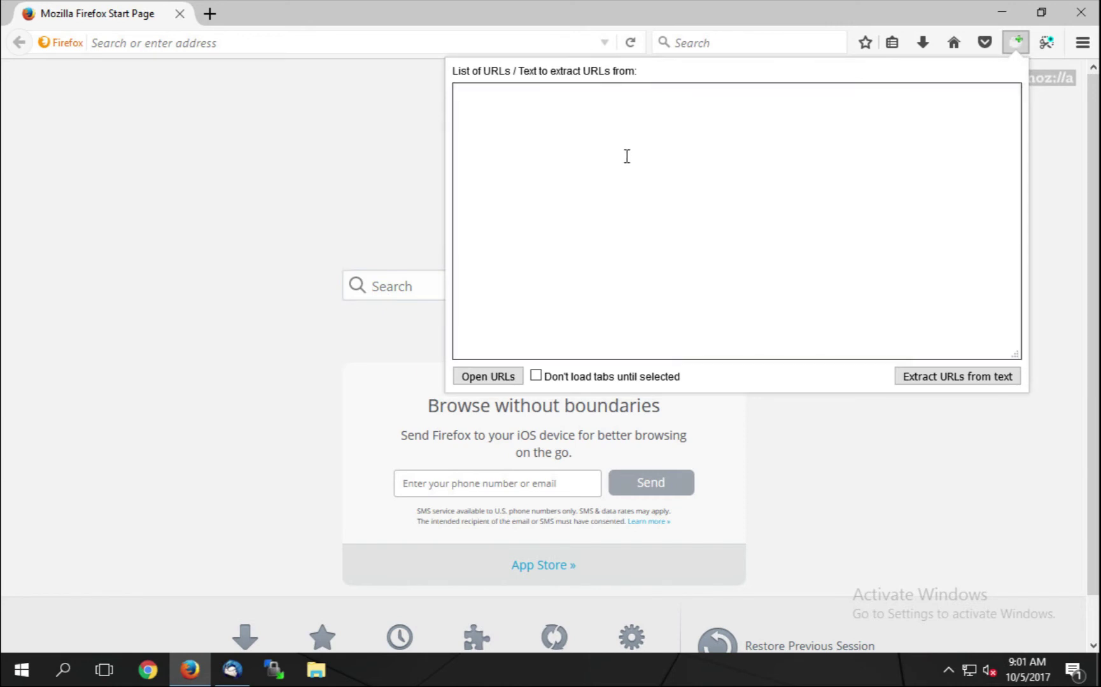
right_click(627, 156)
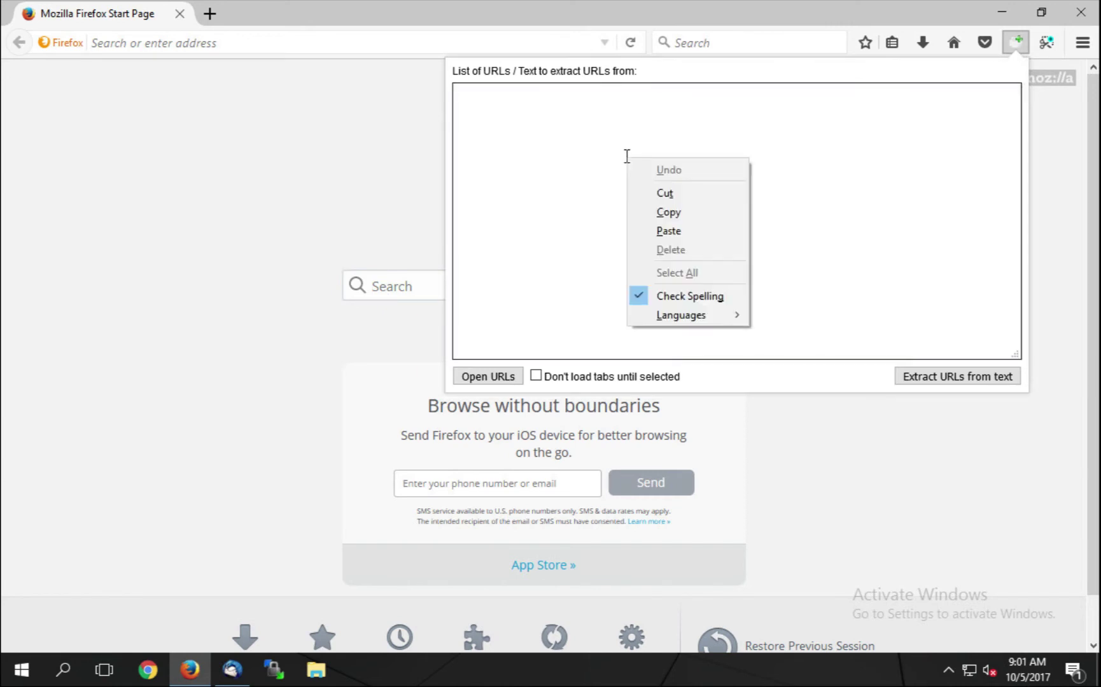
click(668, 231)
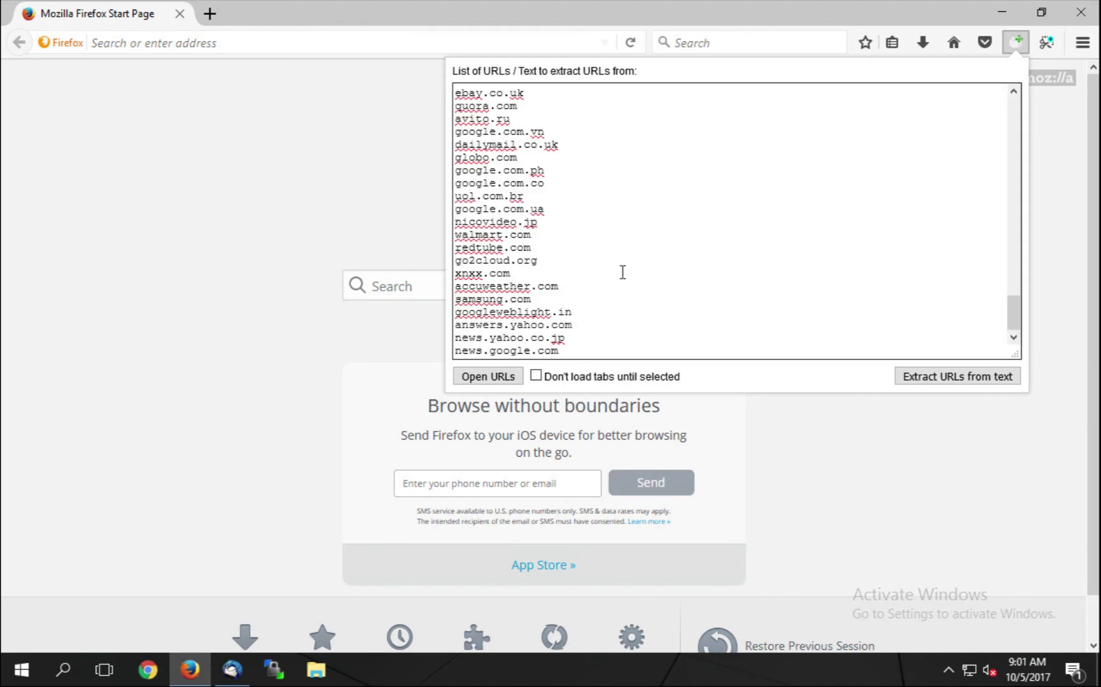
click(497, 383)
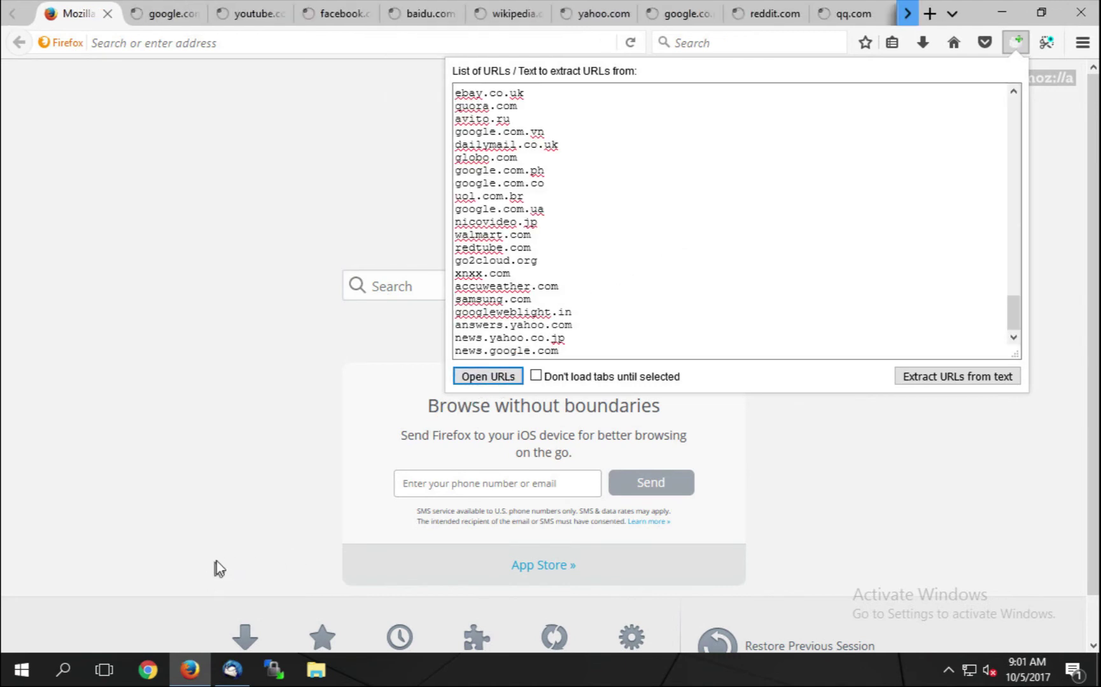
click(107, 13)
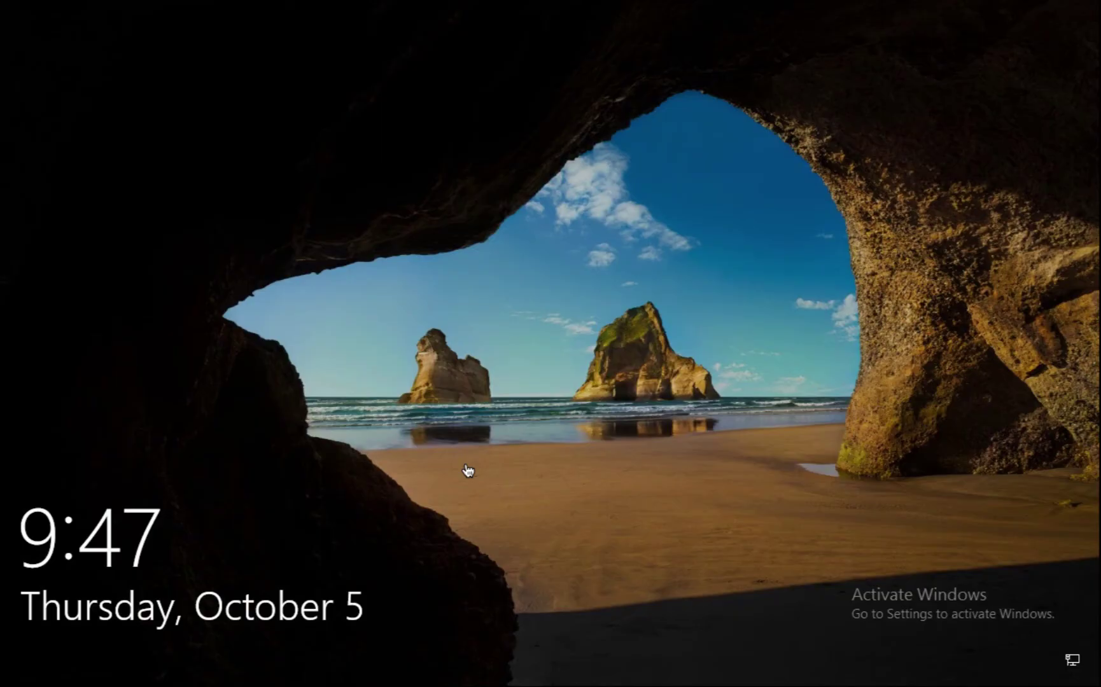
Dismiss the lock screen and enter the domain user's password
click(468, 471)
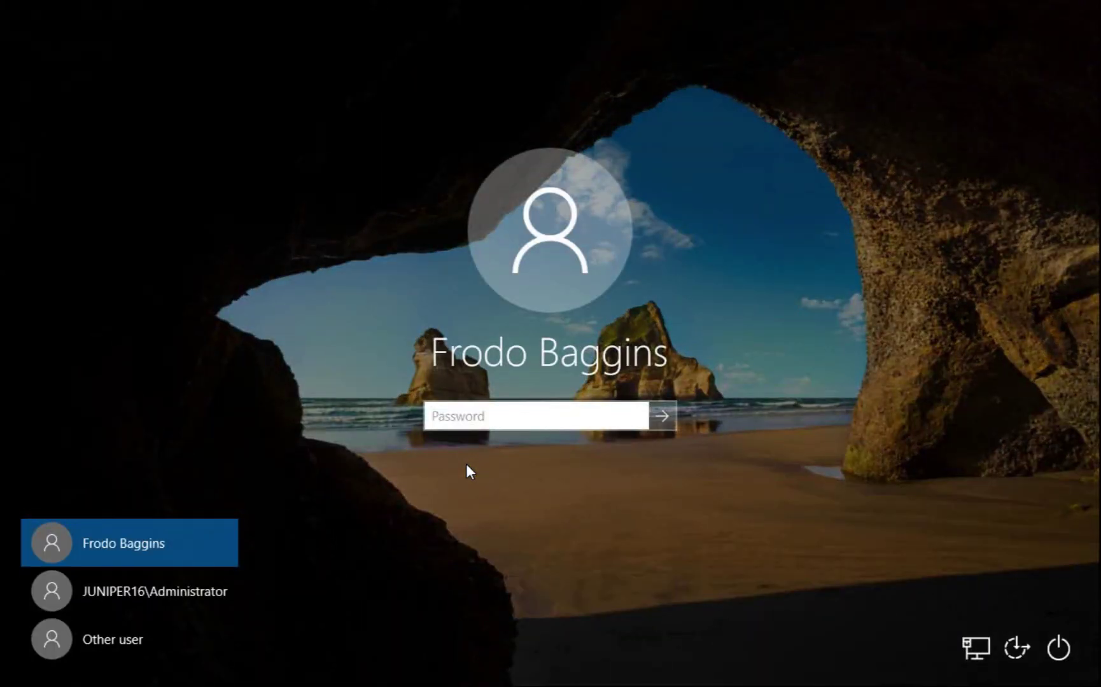
text(•••••••••••)
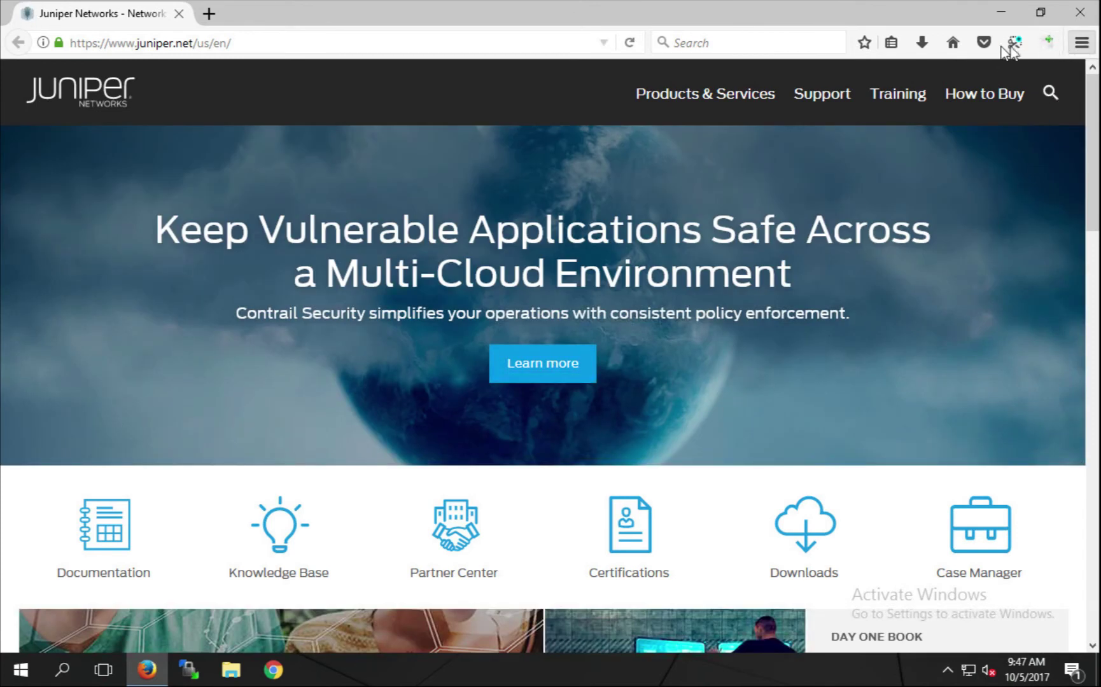
Open all Web Traffic bookmarks in tabs and view the YouTube, Yahoo, reddit, Amazon and Twitter tabs
click(891, 43)
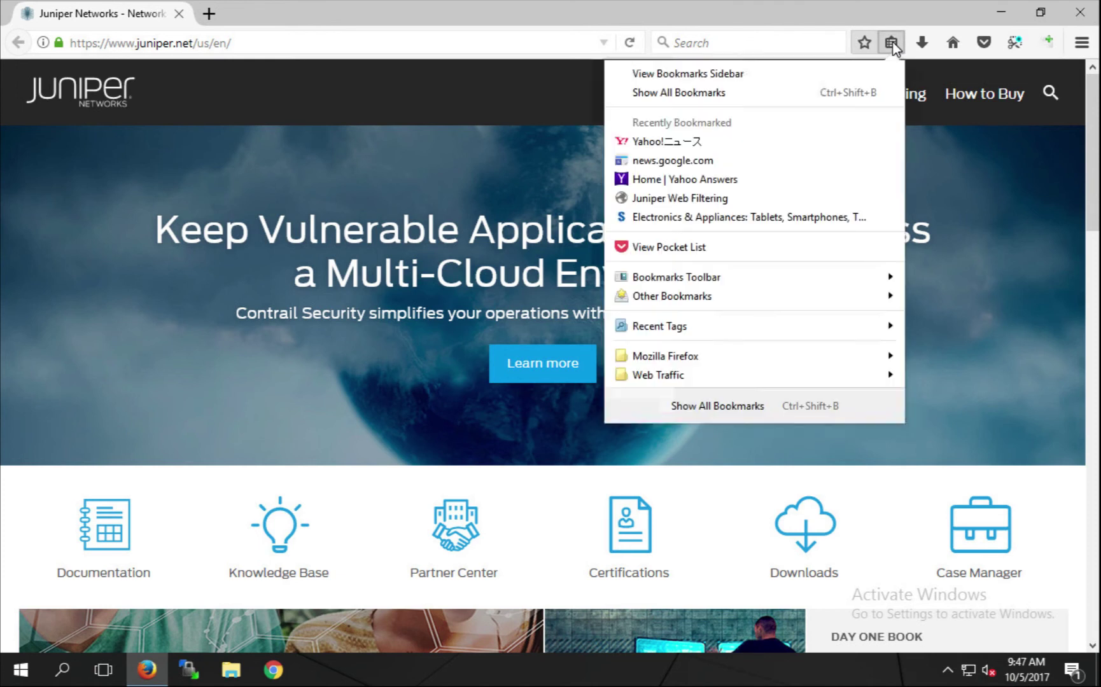
right_click(649, 377)
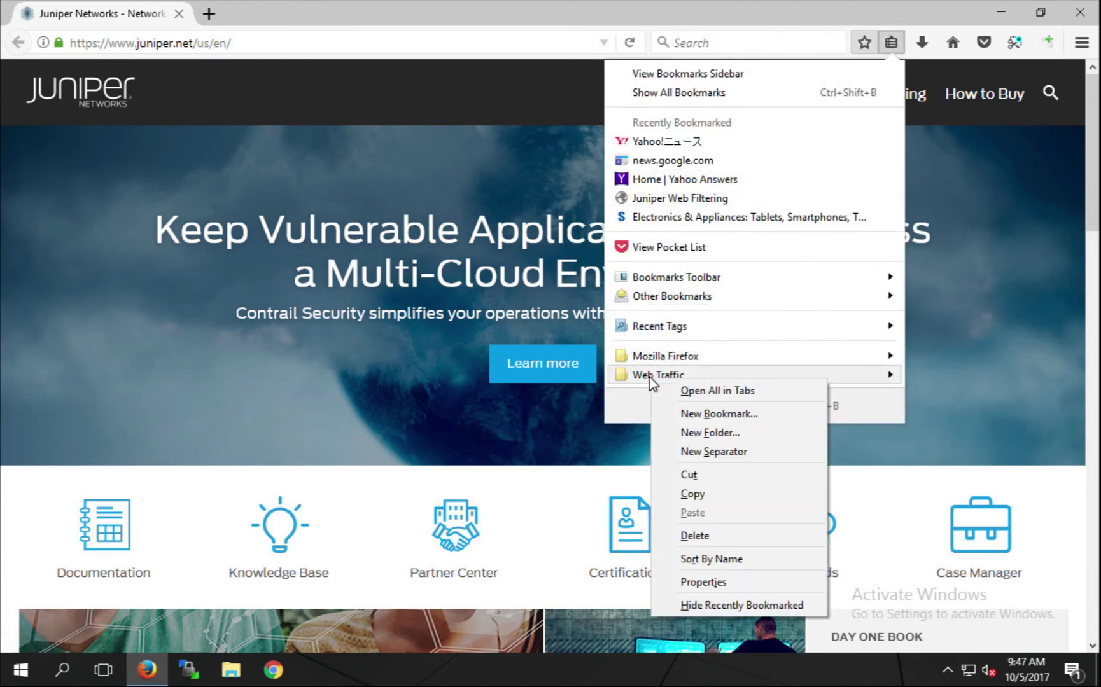
click(710, 390)
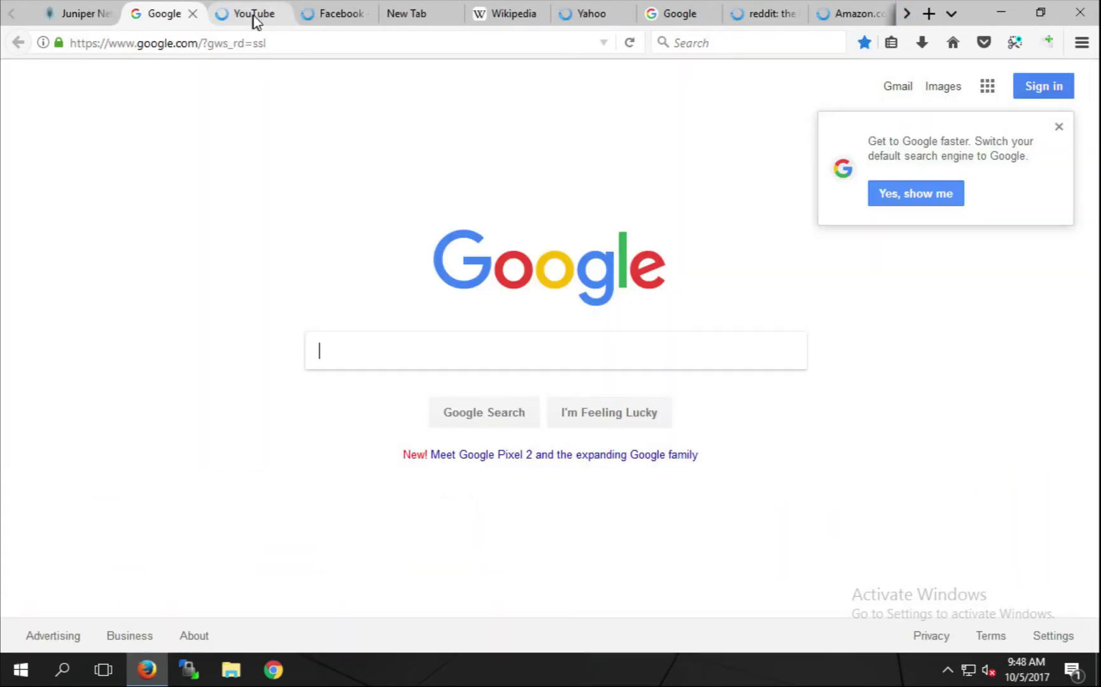
click(252, 15)
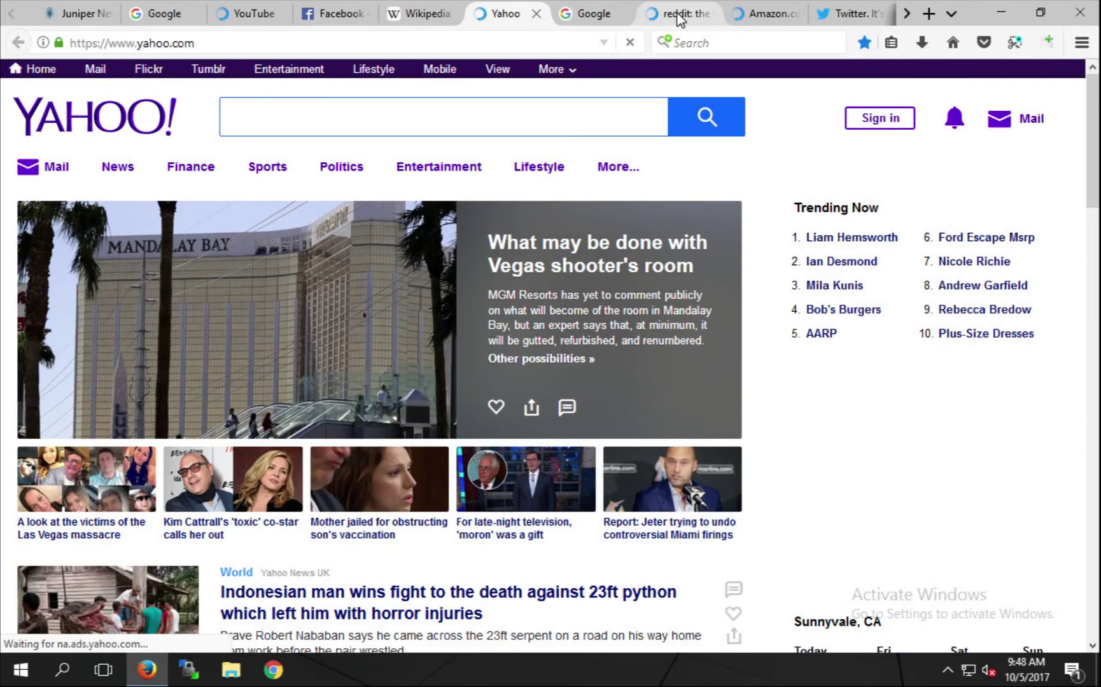
click(603, 20)
click(680, 15)
click(767, 15)
click(850, 15)
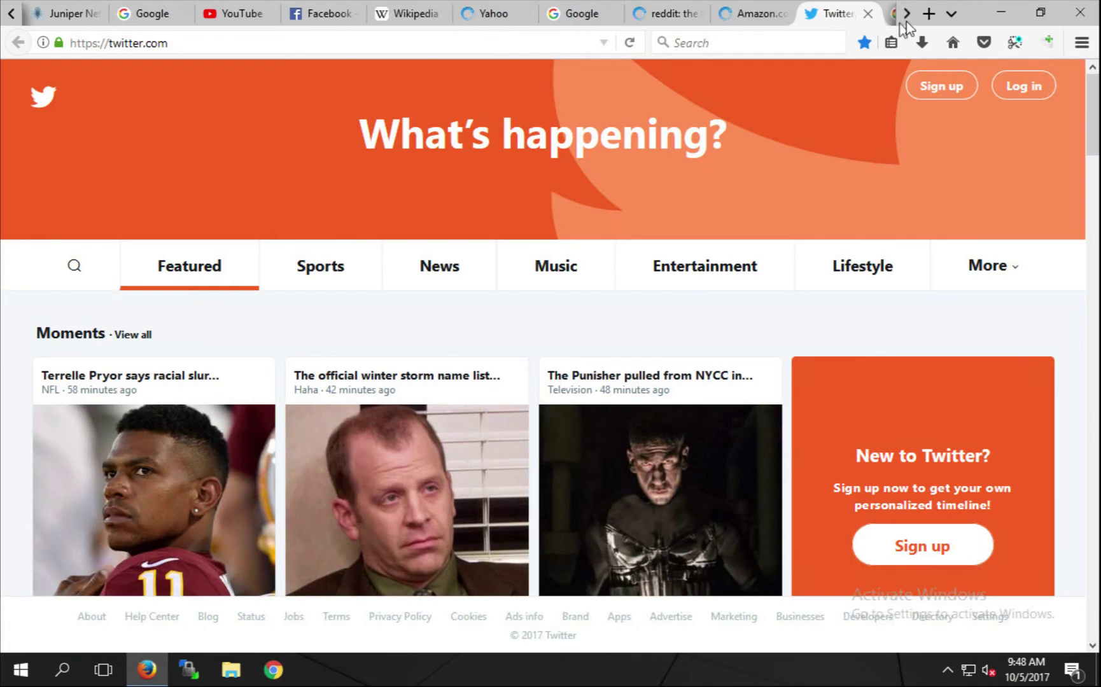
Close Firefox and log in to Security Director as super with the admin password
click(1079, 18)
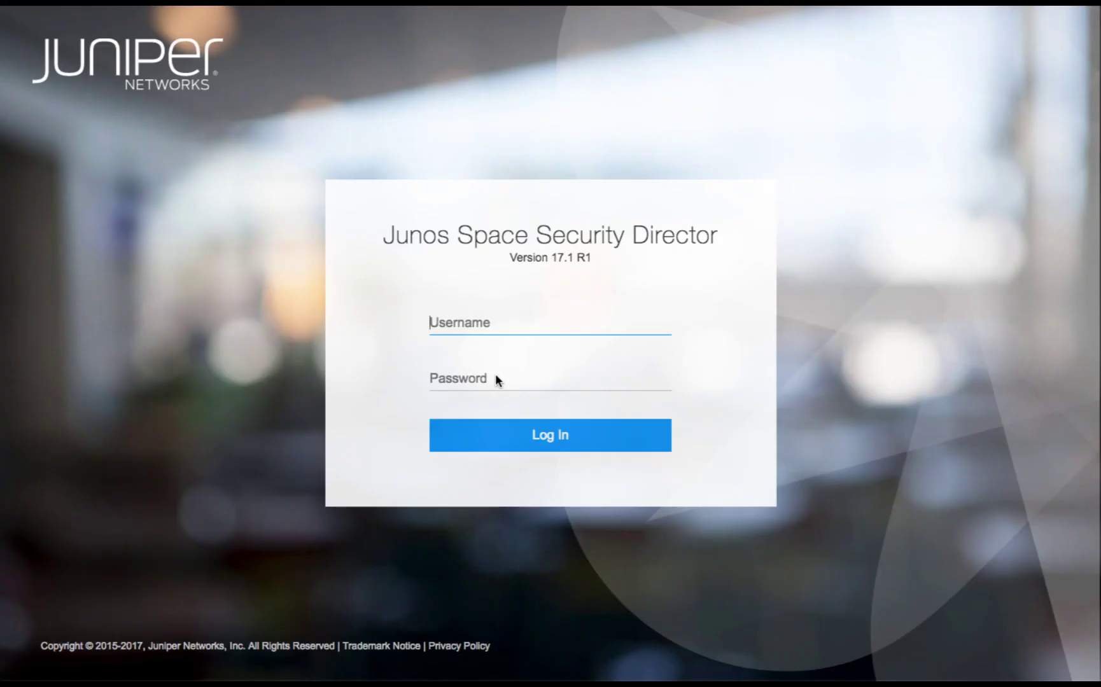
text(super)
key(Tab)
text(juniper)
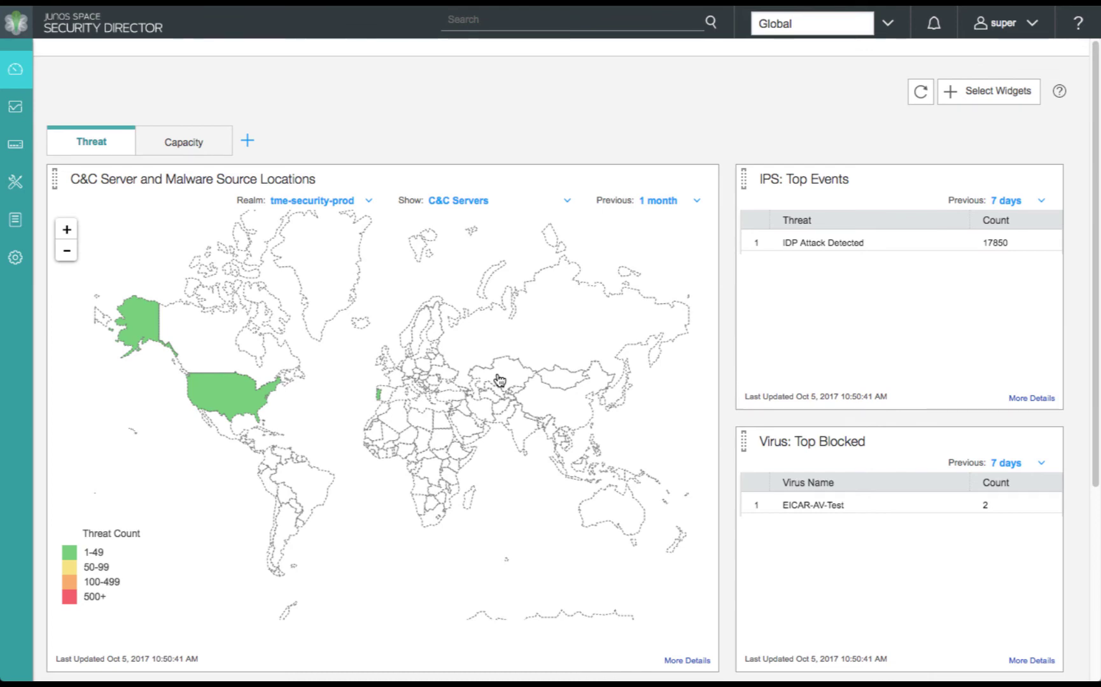
Check Japan's threat count on the malware map and review the top events and compromised hosts widgets
click(629, 384)
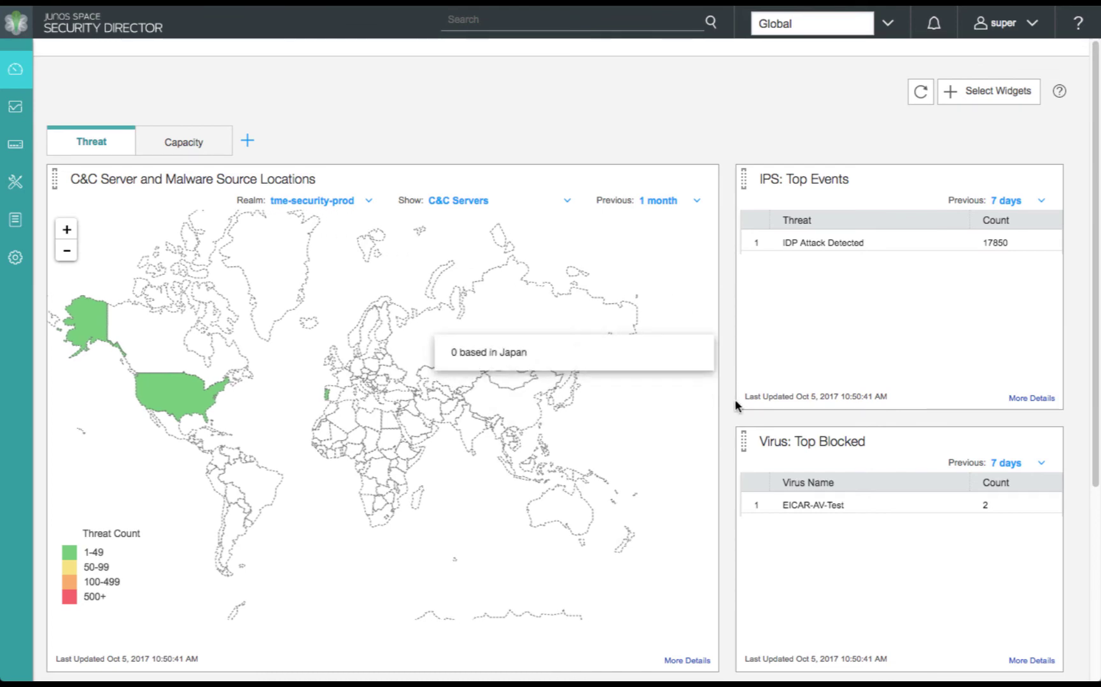
scroll(731, 404, down, 2)
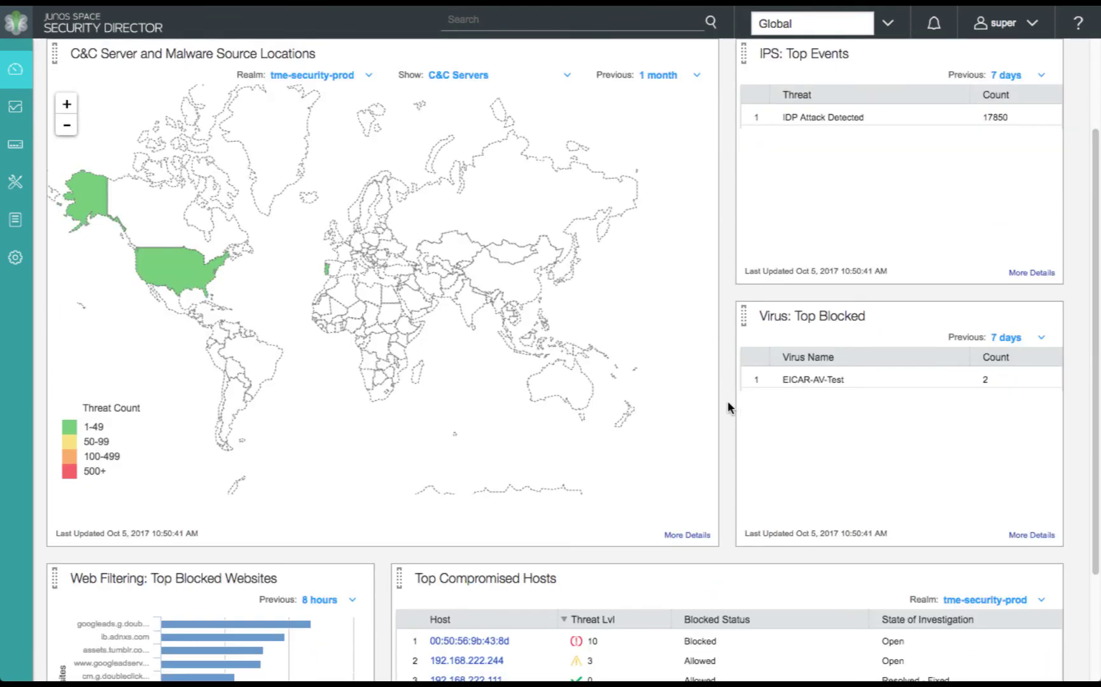
scroll(729, 407, down, 2)
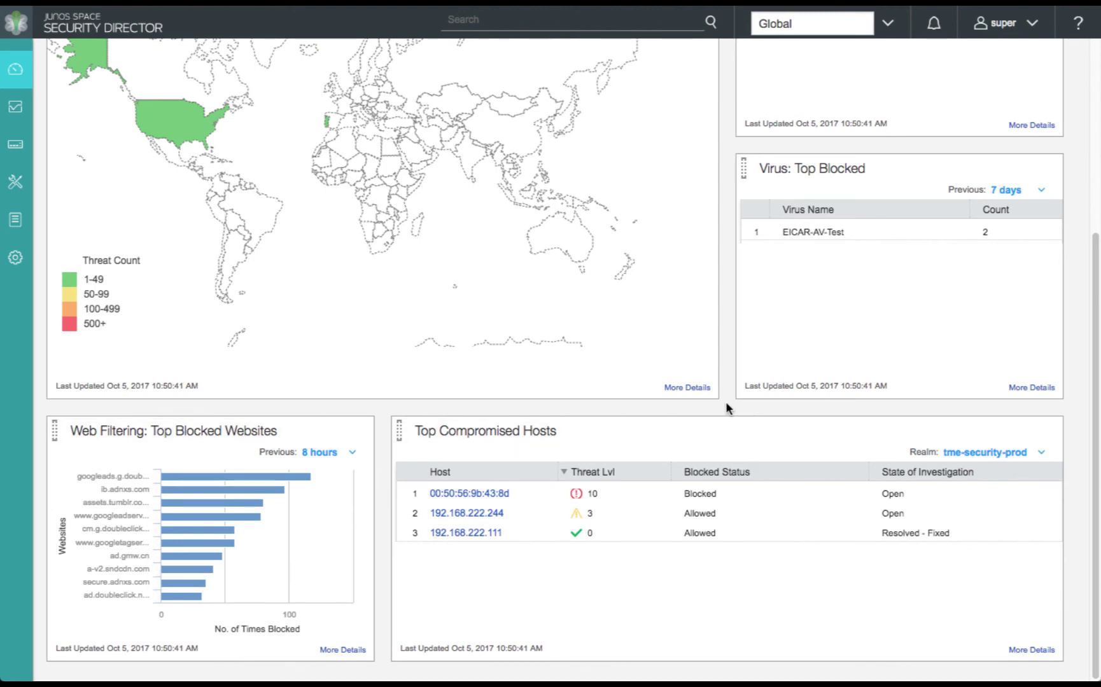
scroll(726, 404, up, 3)
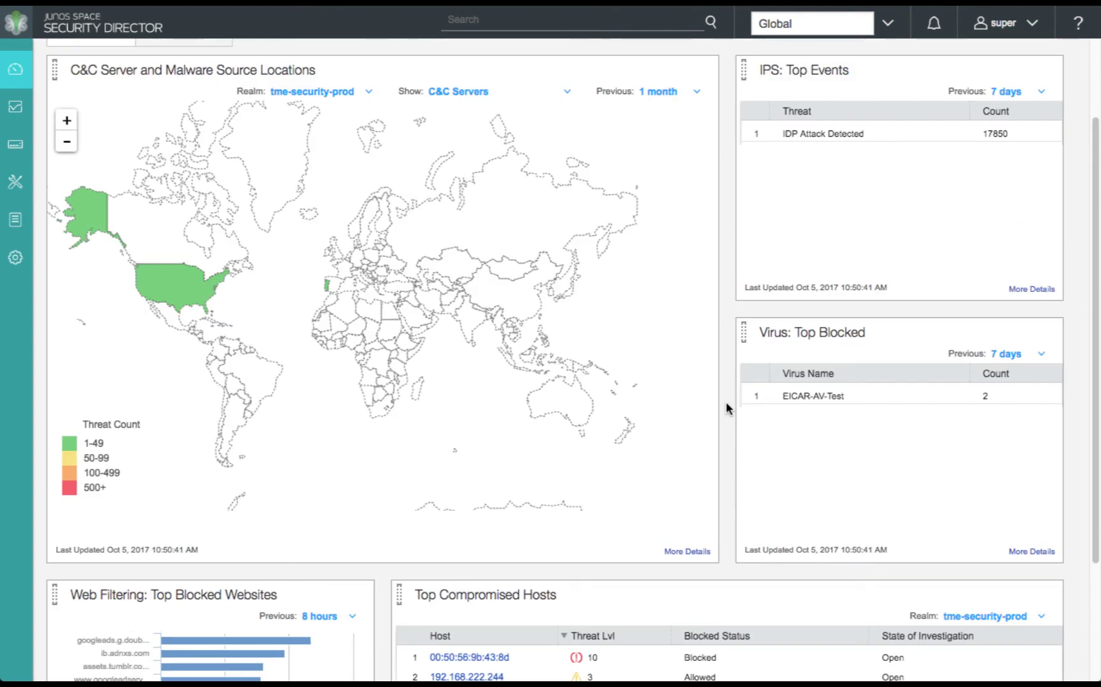
scroll(726, 407, up, 2)
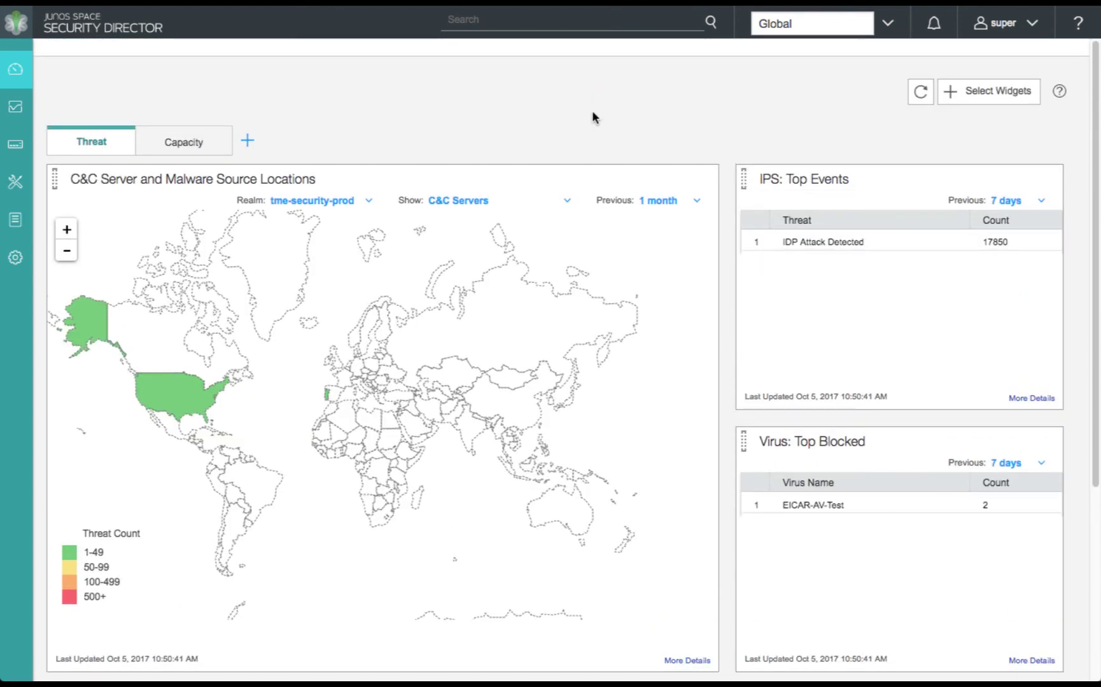
click(175, 139)
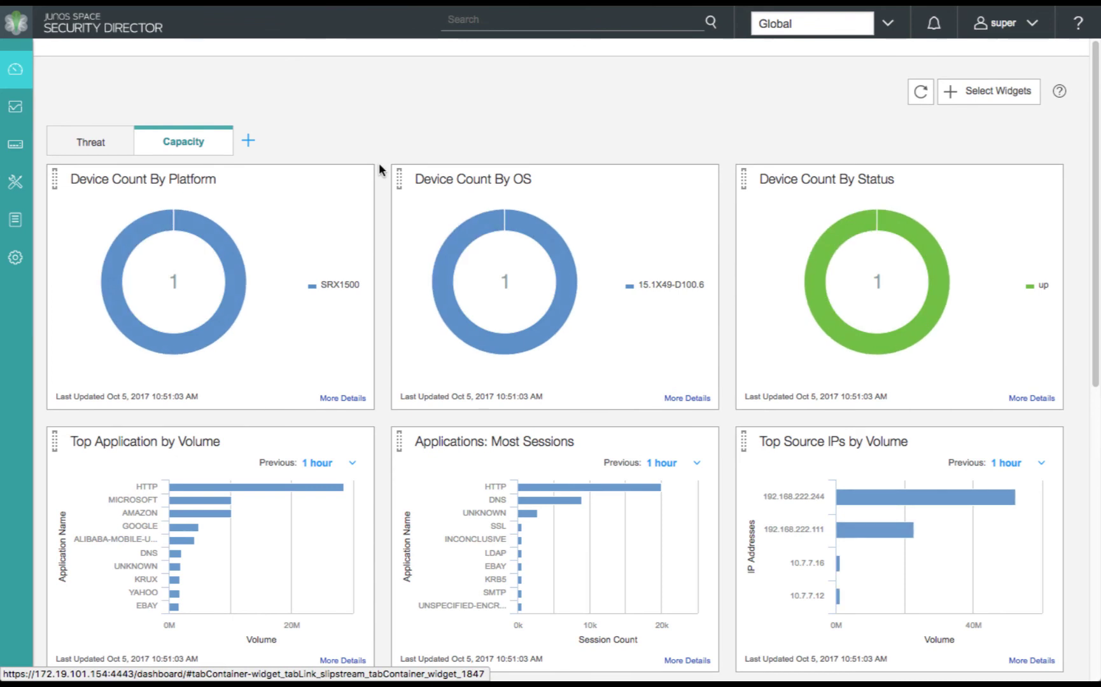
scroll(380, 168, down, 2)
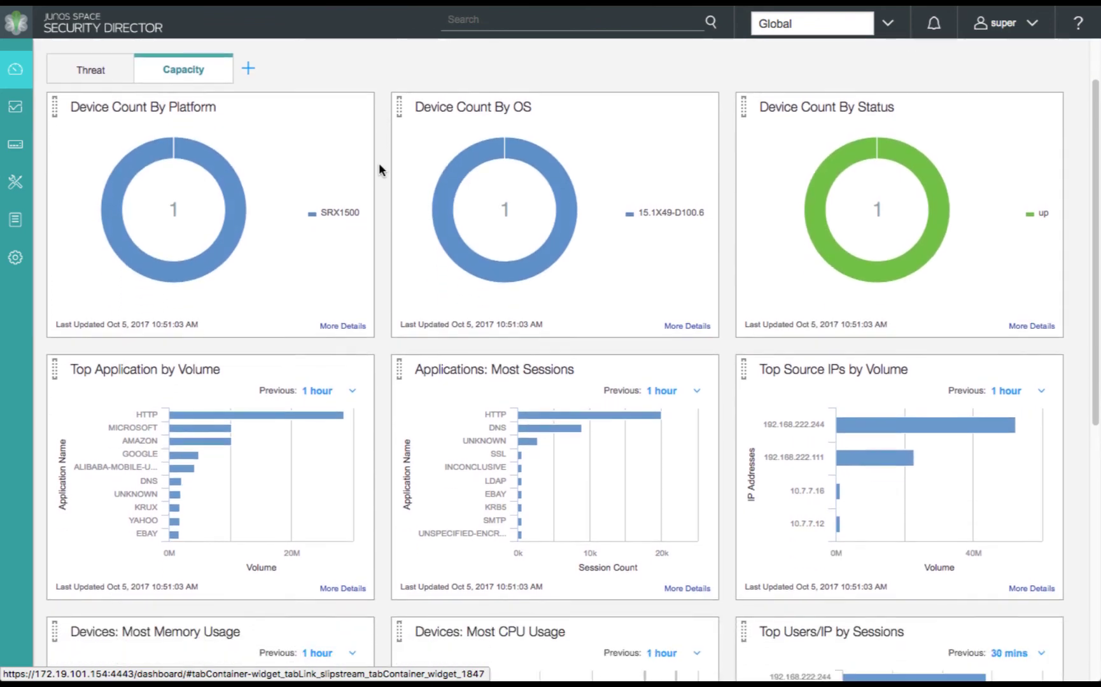
scroll(379, 166, down, 3)
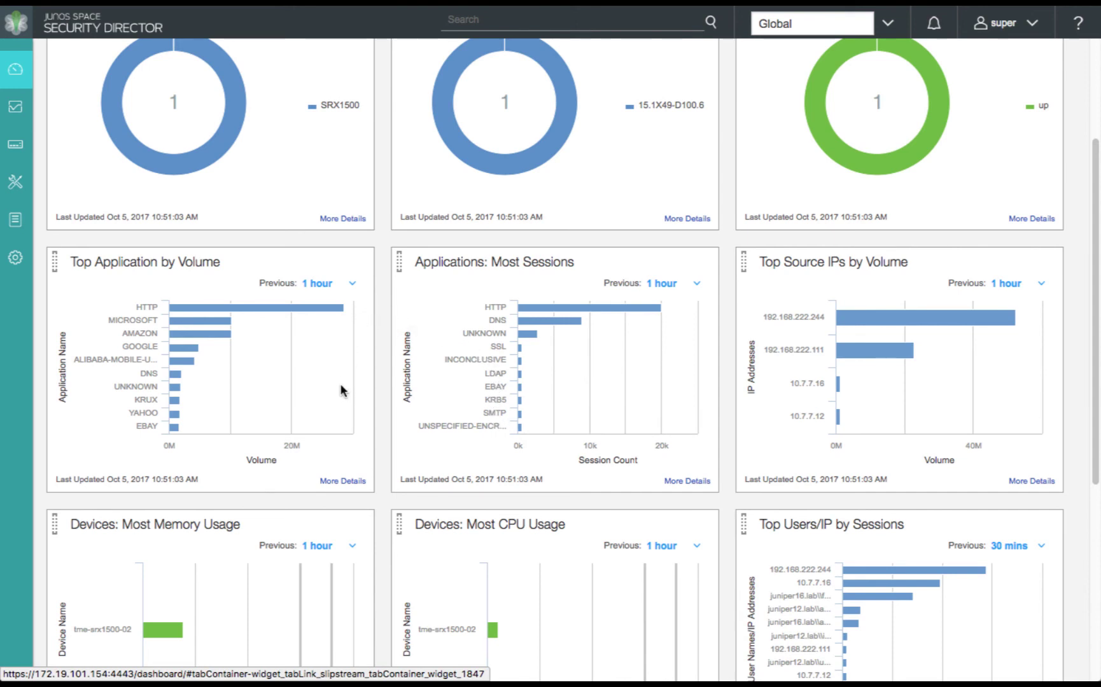
scroll(380, 449, down, 1)
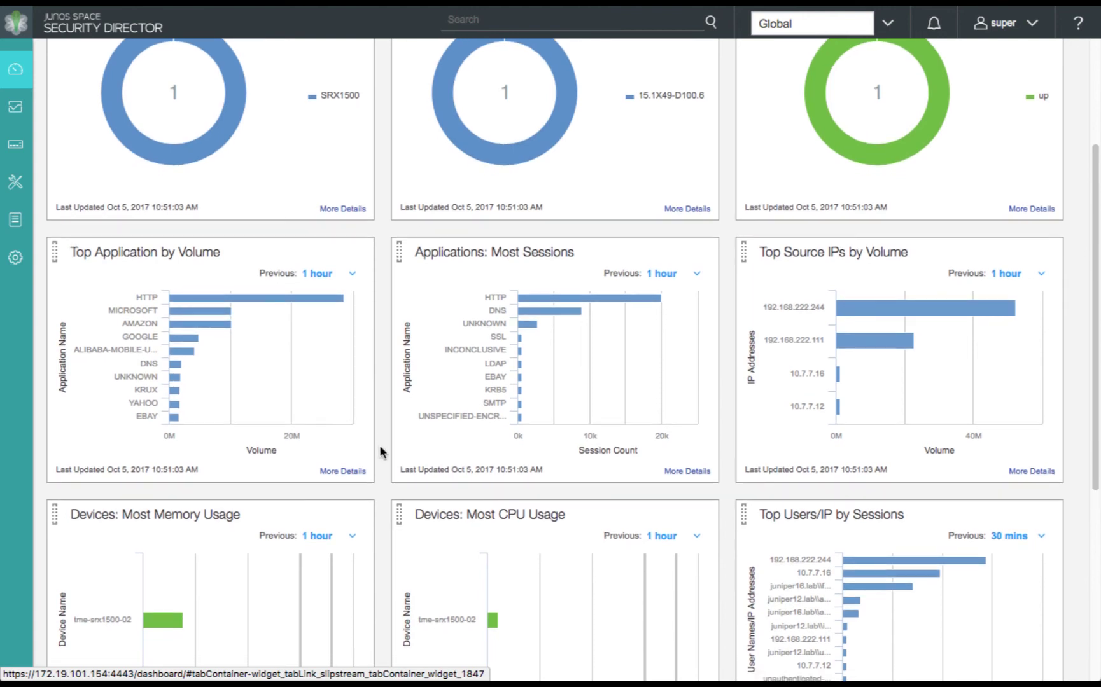
scroll(379, 448, down, 3)
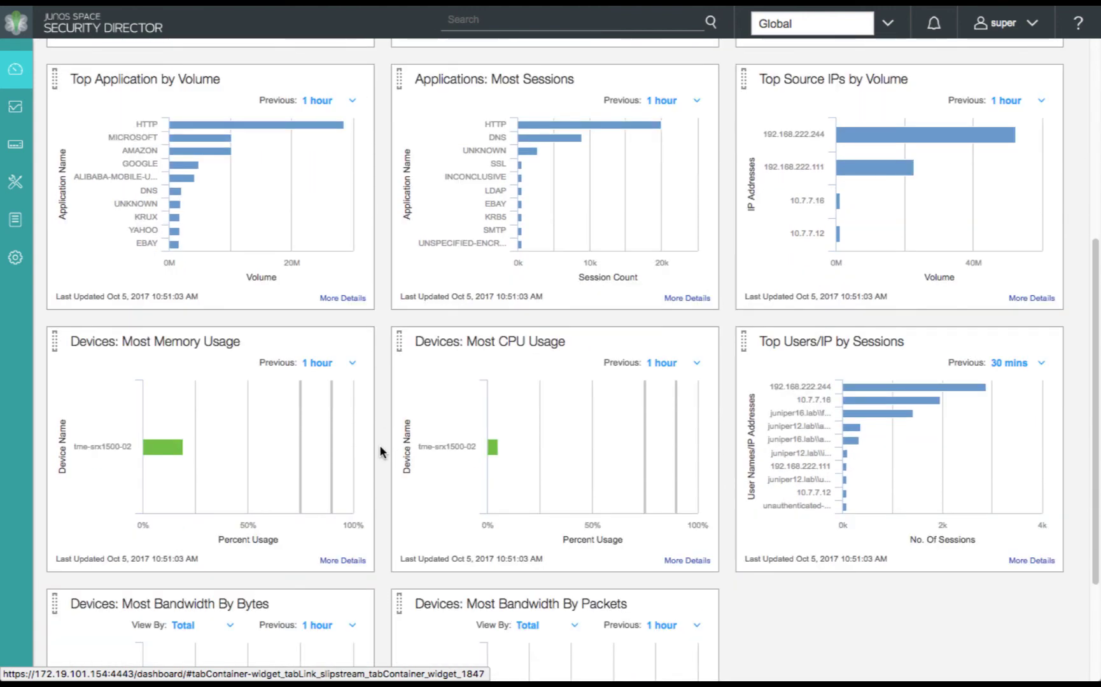
scroll(379, 445, down, 3)
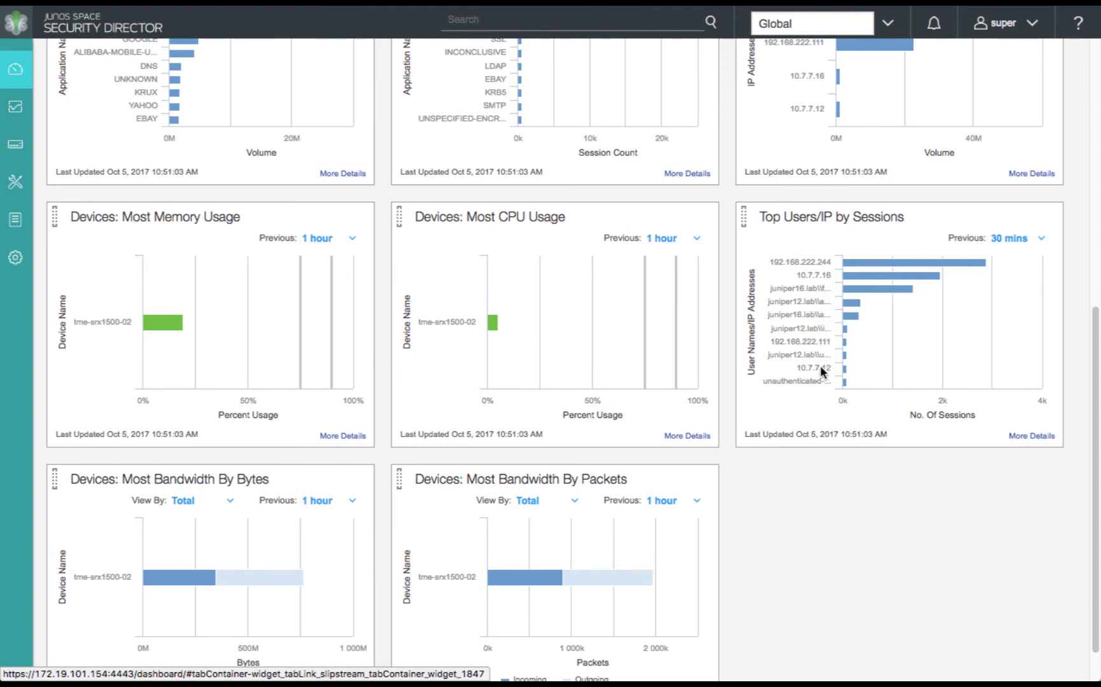
scroll(721, 408, up, 1)
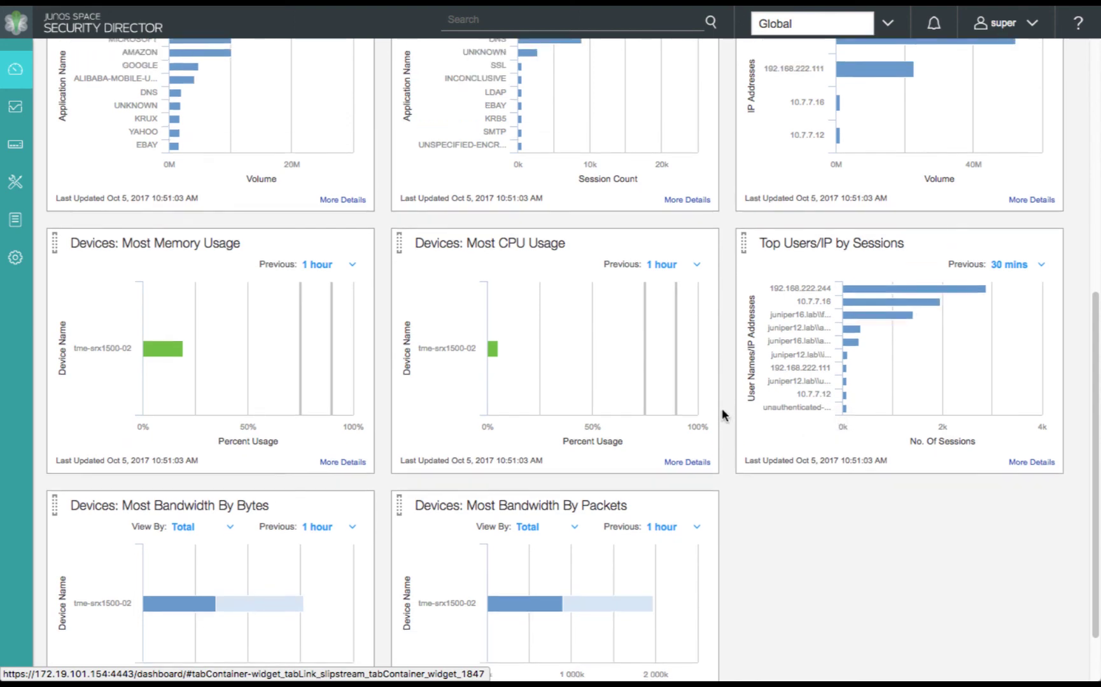
scroll(722, 415, up, 7)
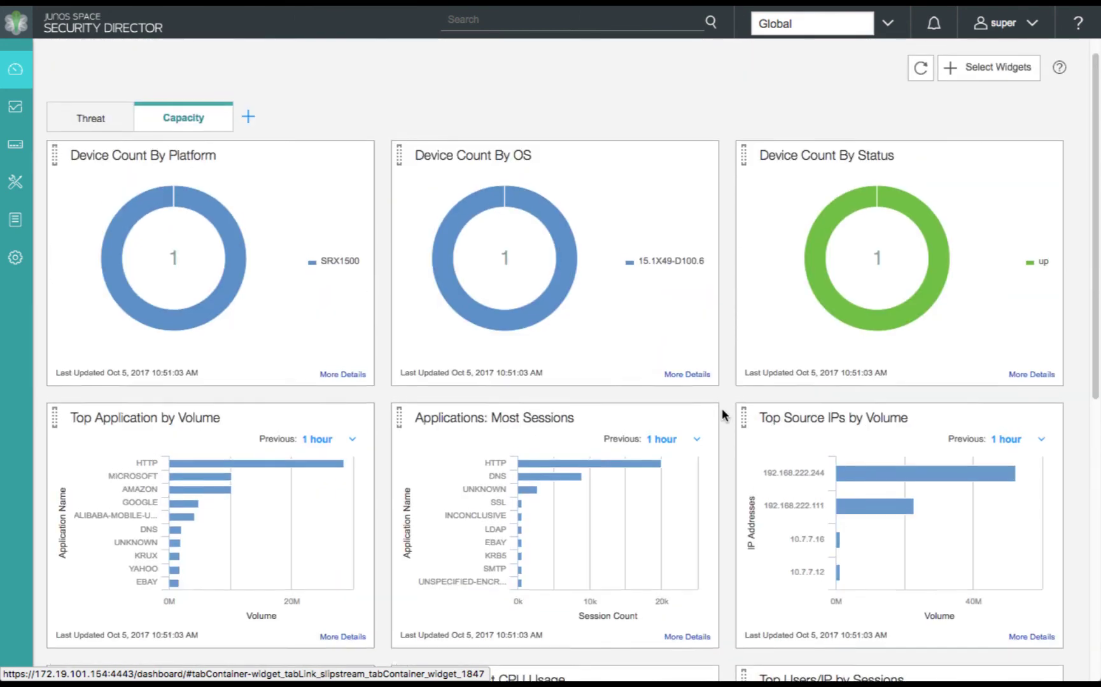
scroll(721, 415, up, 1)
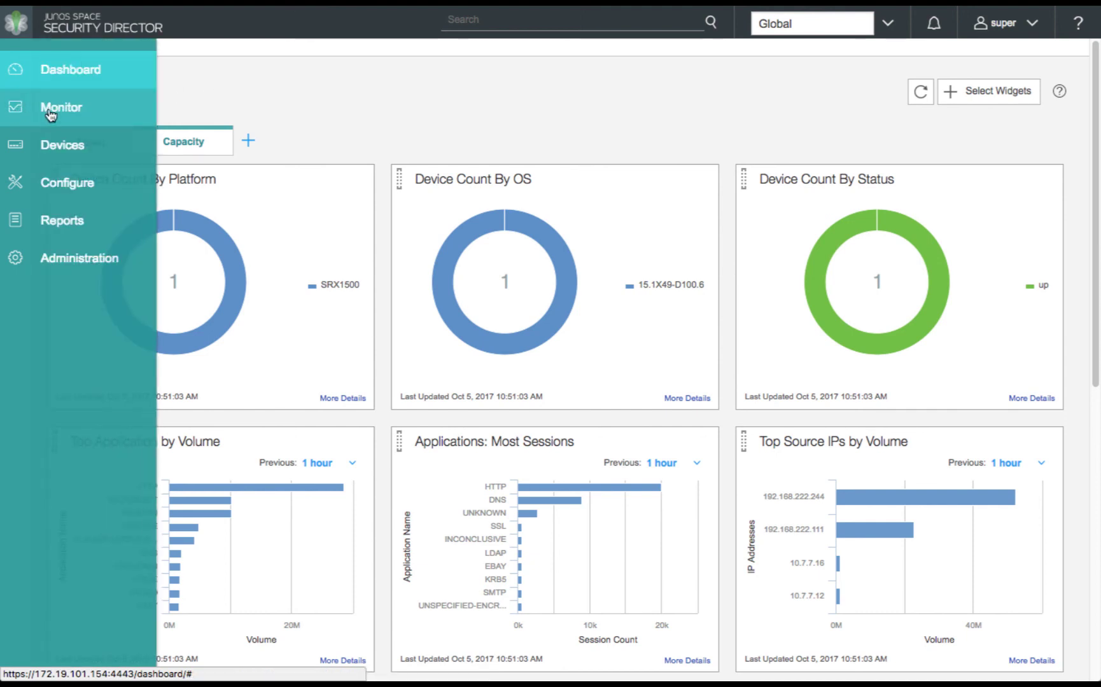
Open the Monitor > Users visibility view and limit it to the last hour
click(58, 108)
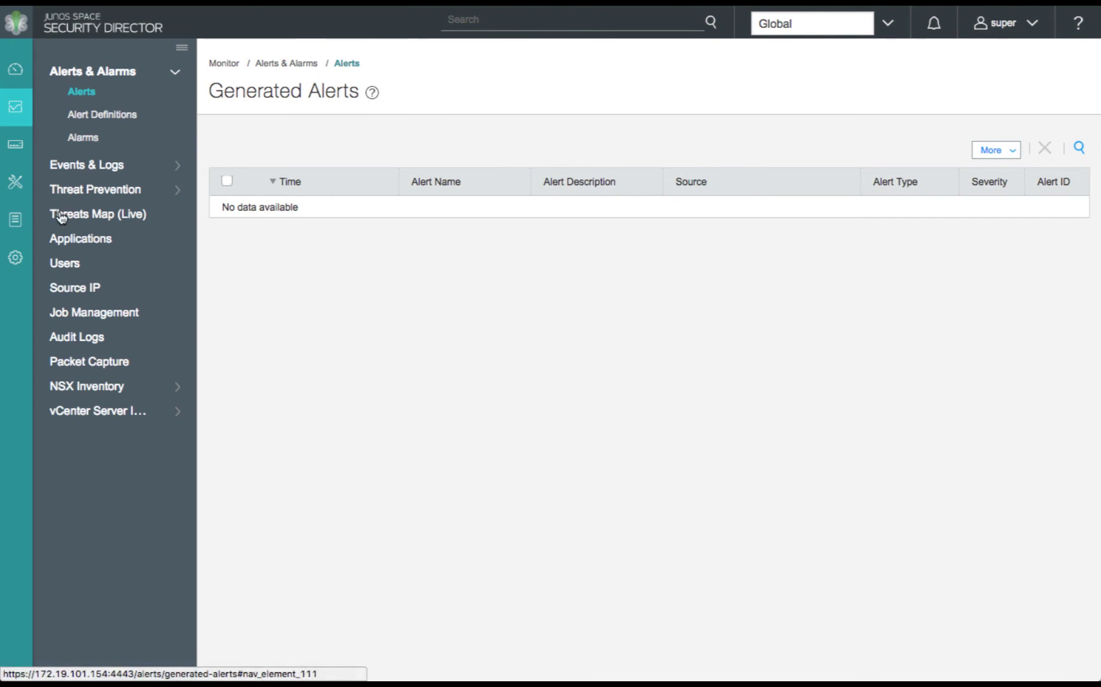
click(71, 266)
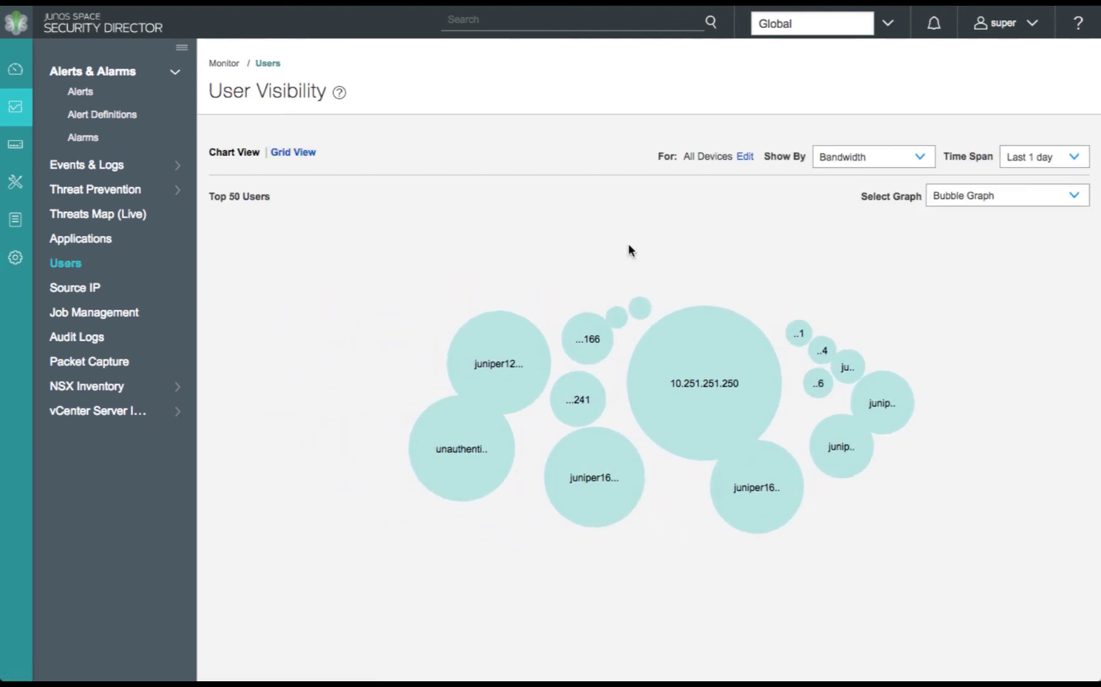
click(1073, 159)
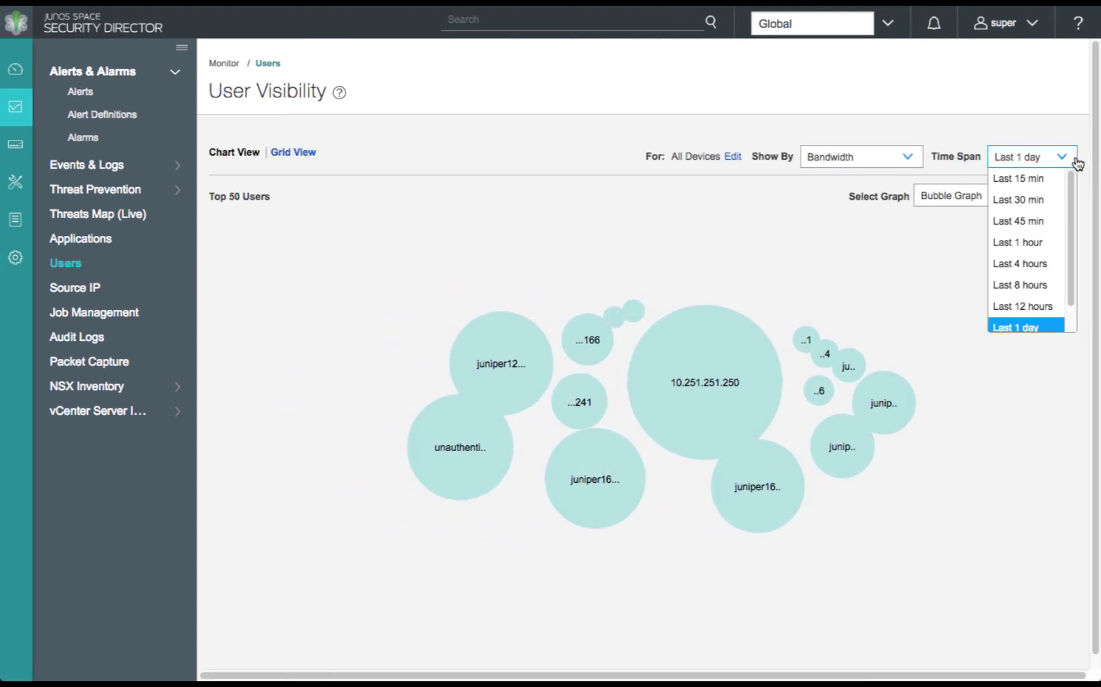
click(1035, 240)
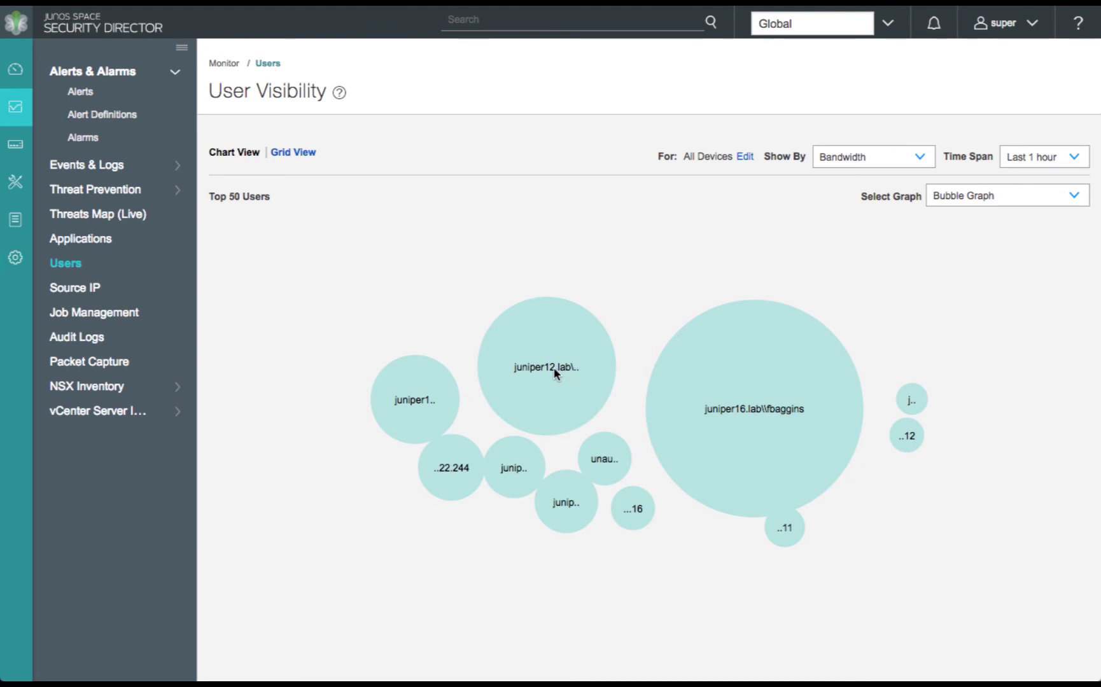
Display per-user bandwidth as a heat map, then go to Application Visibility
click(987, 200)
click(975, 238)
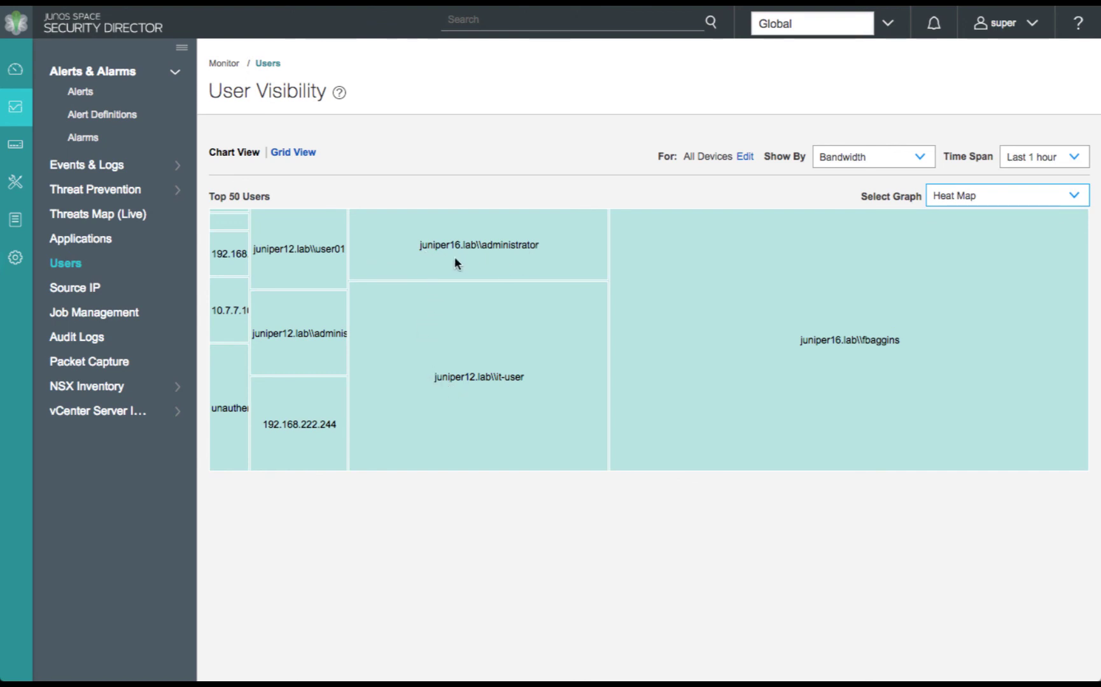
click(97, 241)
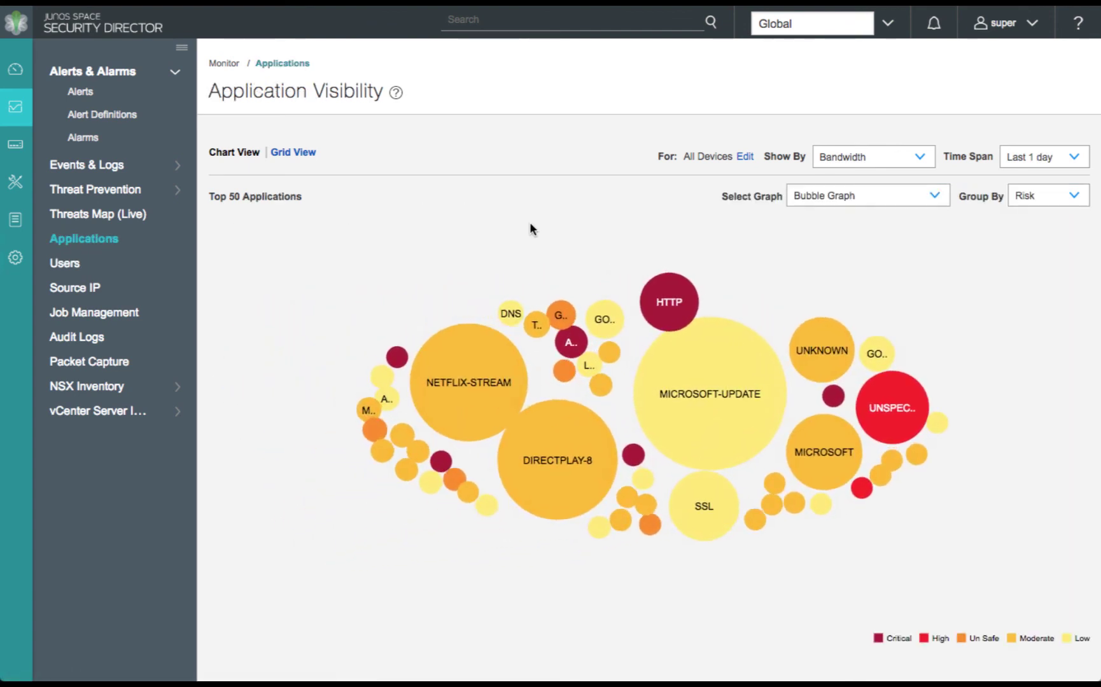
Limit the application bubble graph to the last hour and inspect bubbles such as AMAZON (190 sessions, 9.71 MB)
click(1044, 161)
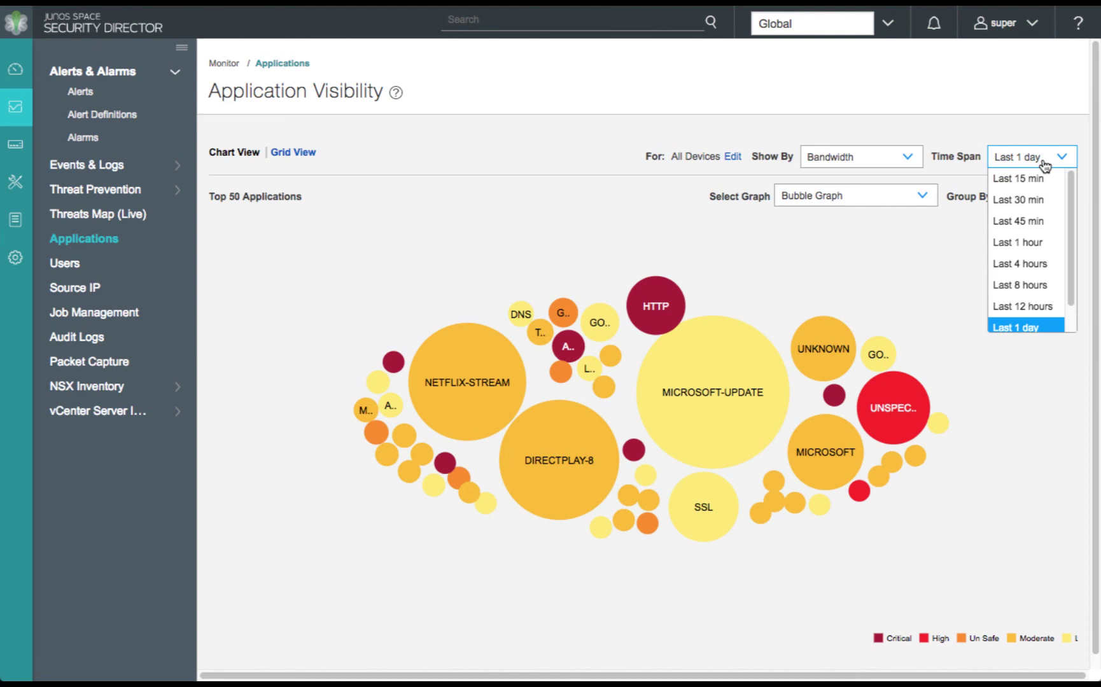
click(1034, 244)
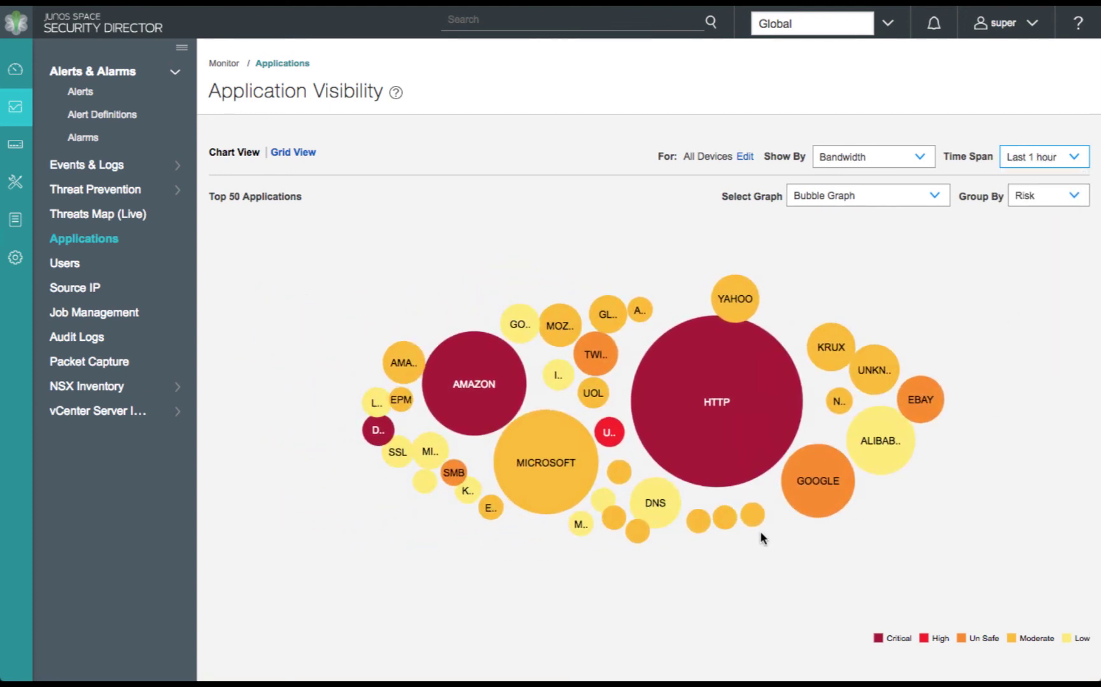
mouse_move(877, 450)
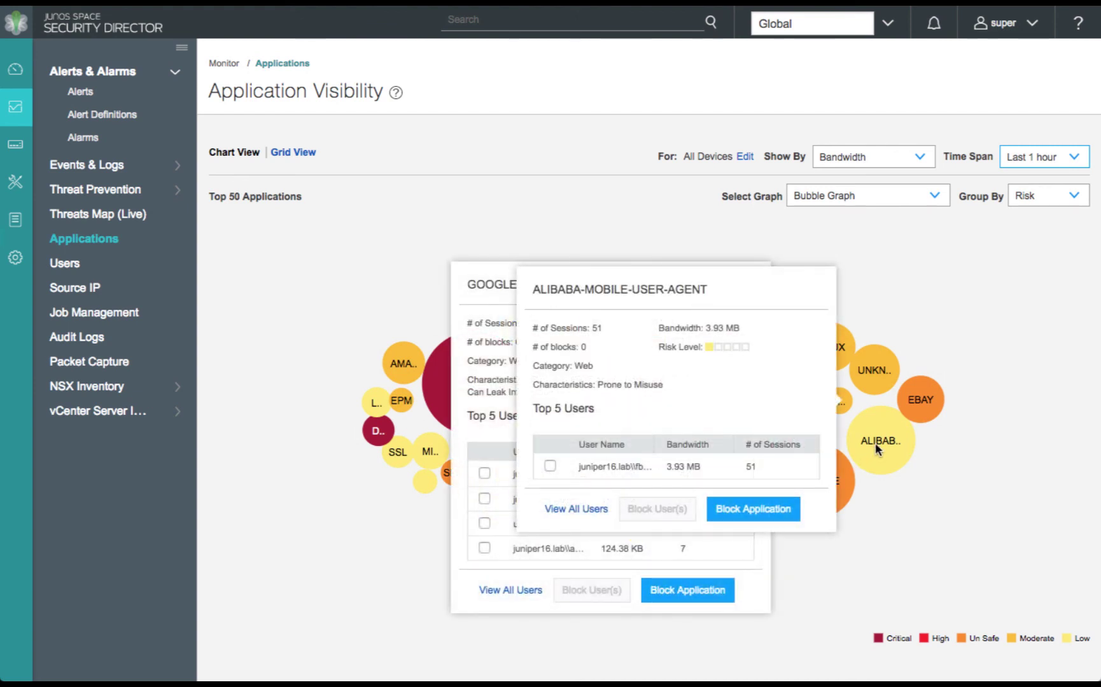
mouse_move(920, 406)
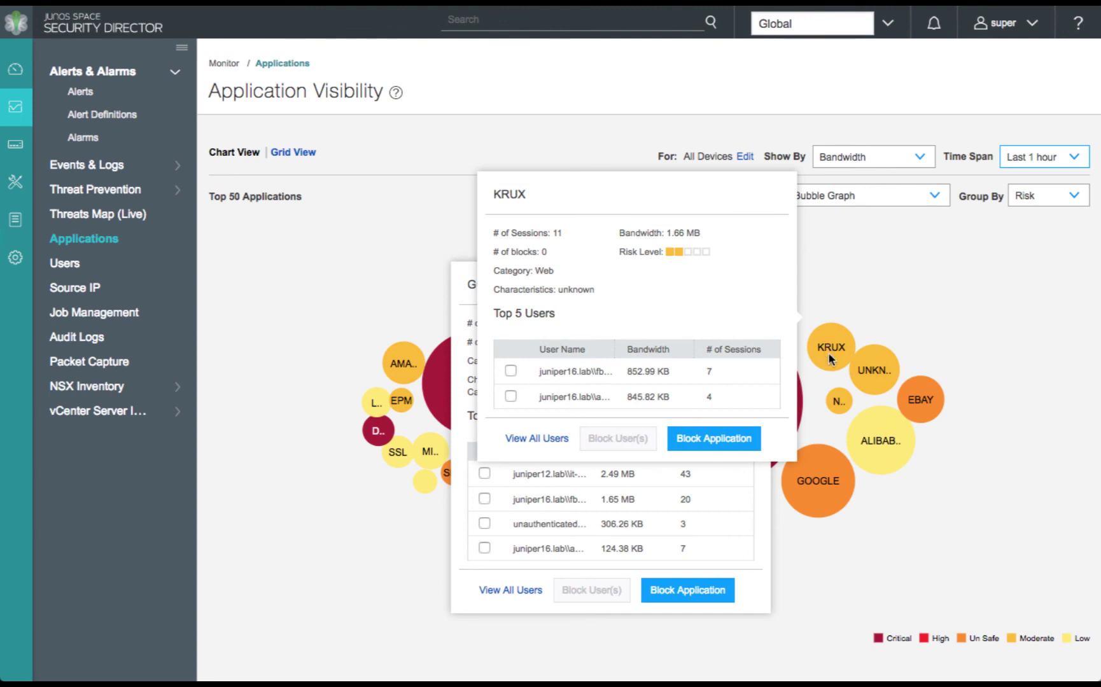
mouse_move(837, 406)
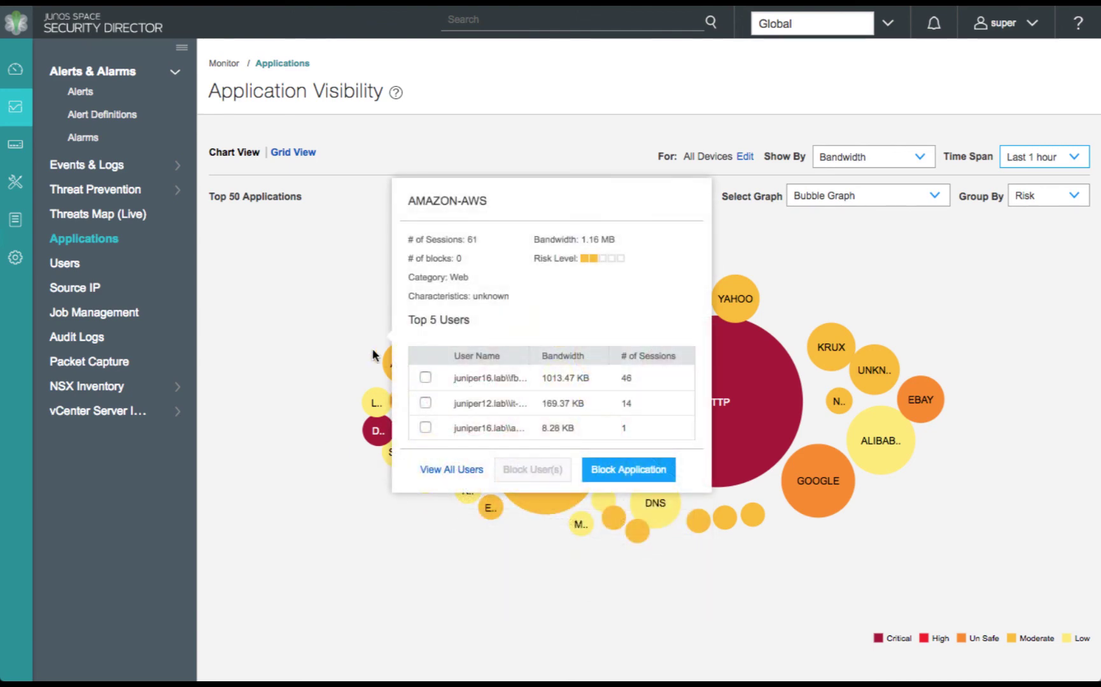
Try showing the applications as a heat map grouped by categories
mouse_move(481, 384)
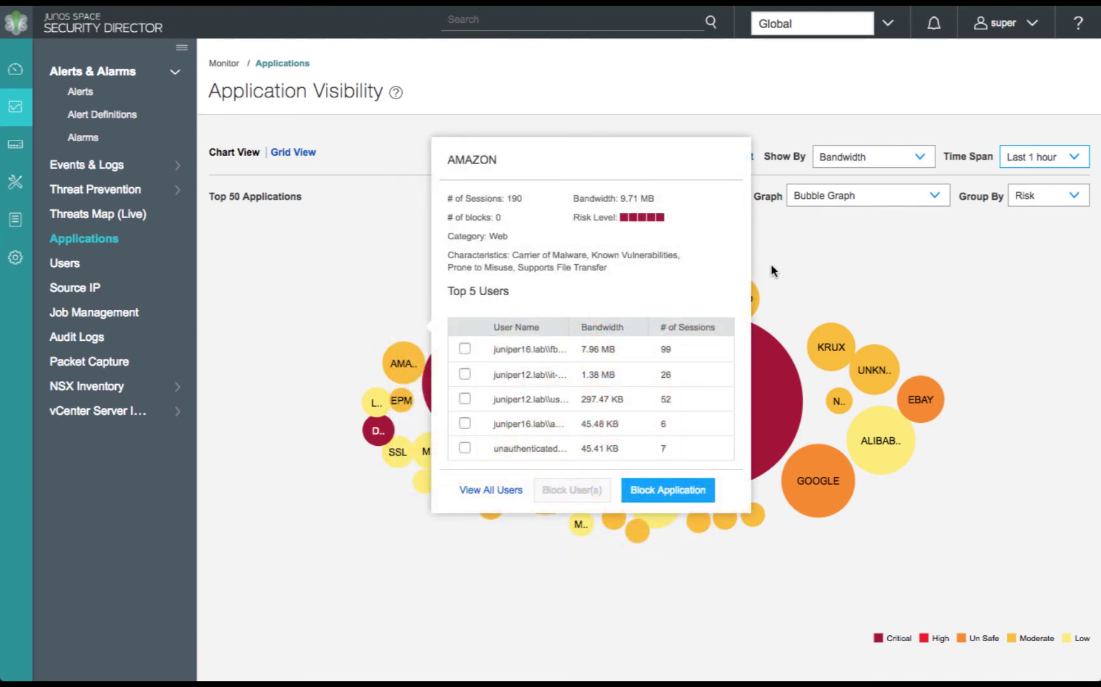
click(874, 200)
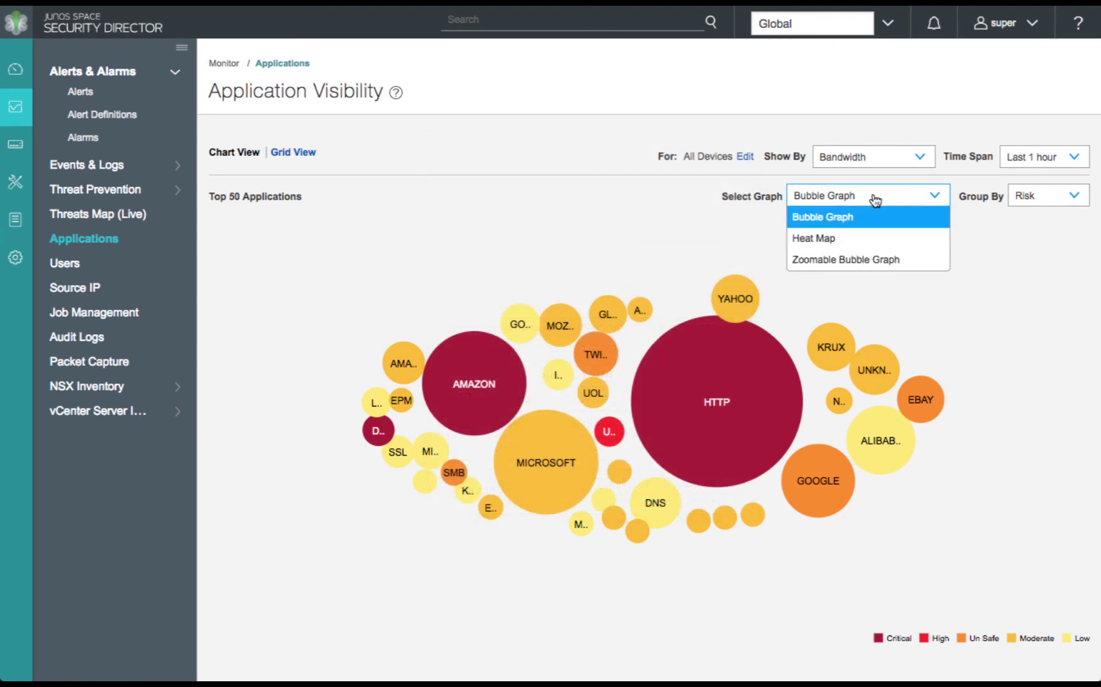
click(862, 245)
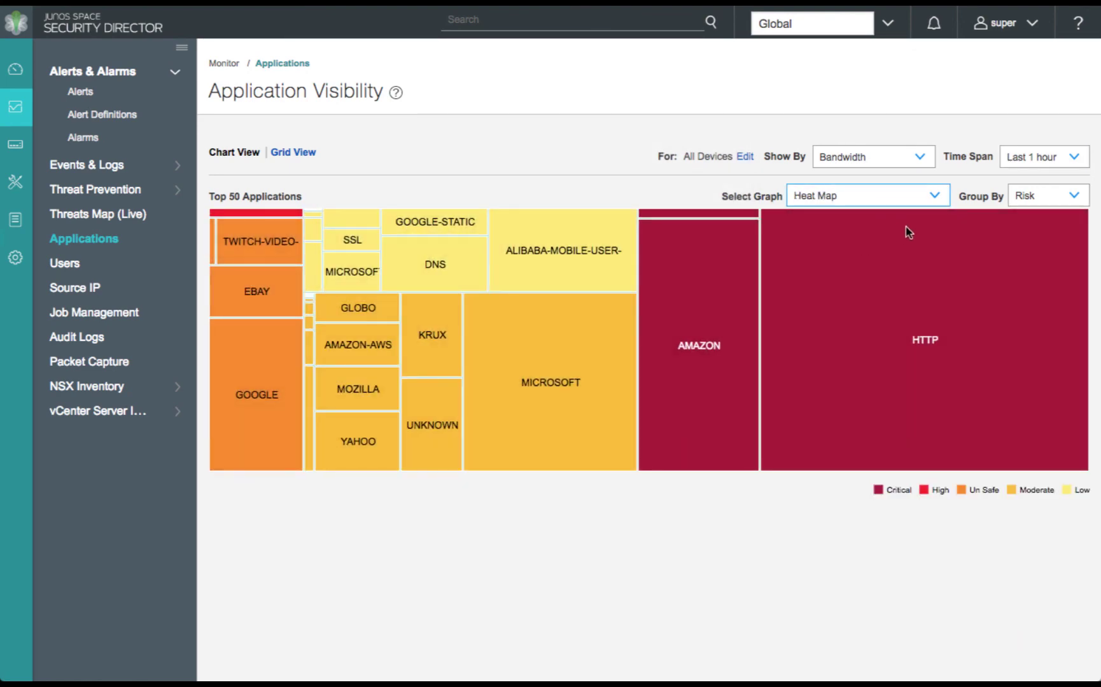
click(1031, 200)
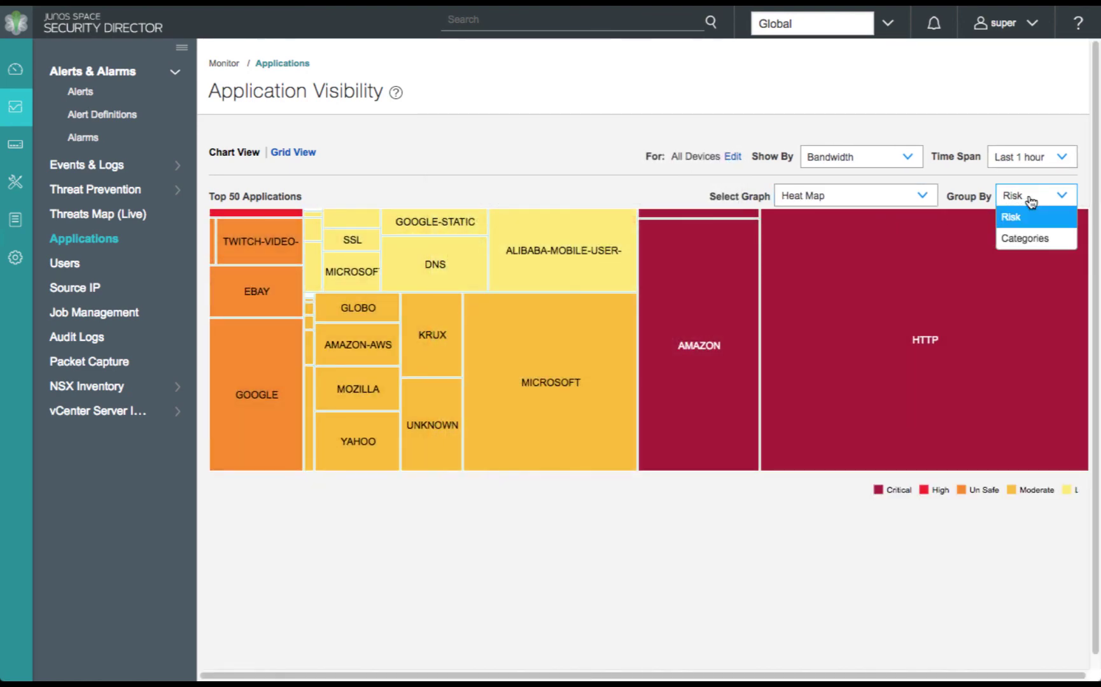
click(1032, 238)
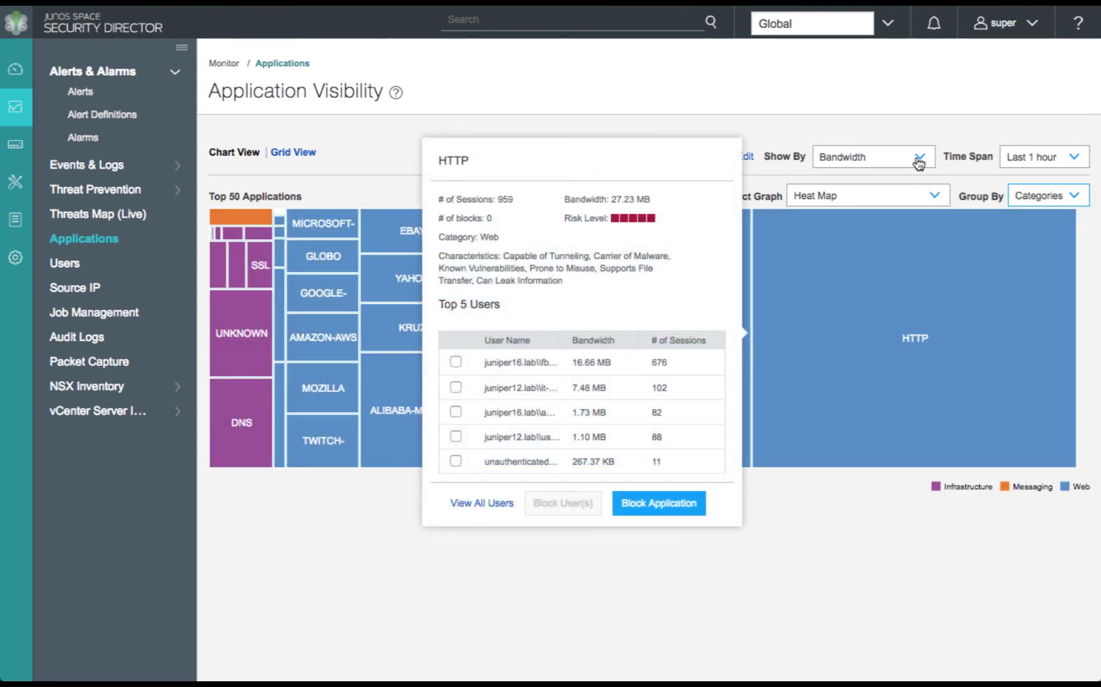
Size applications by number of sessions, regroup by risk, and return to the bubble graph
click(914, 159)
click(897, 201)
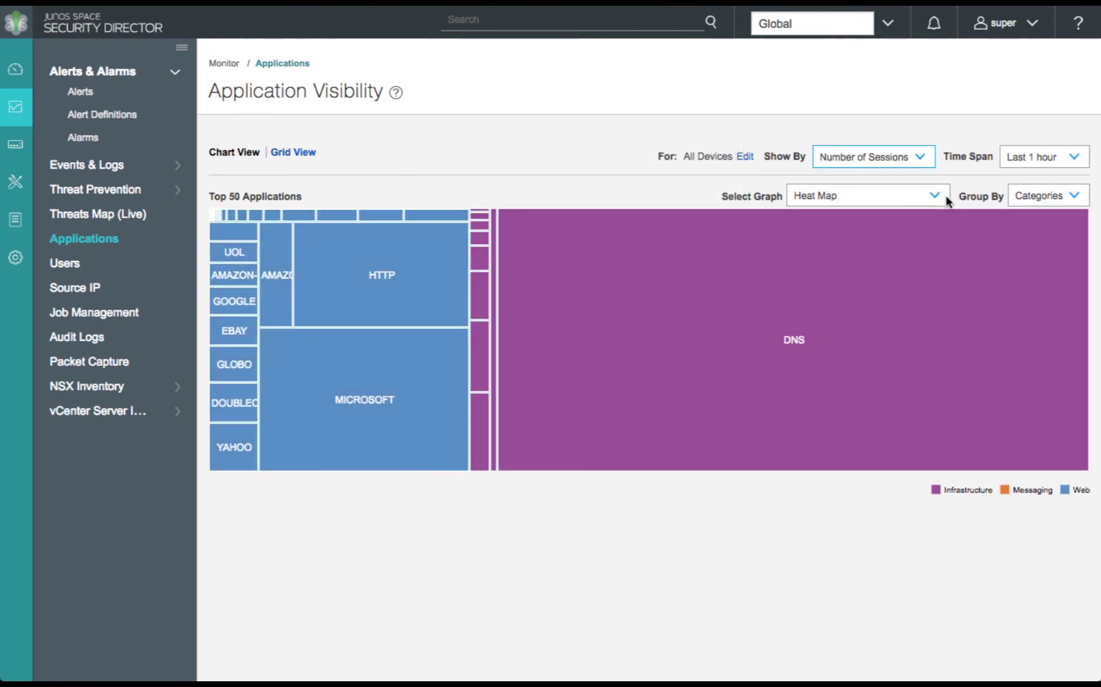
click(1029, 198)
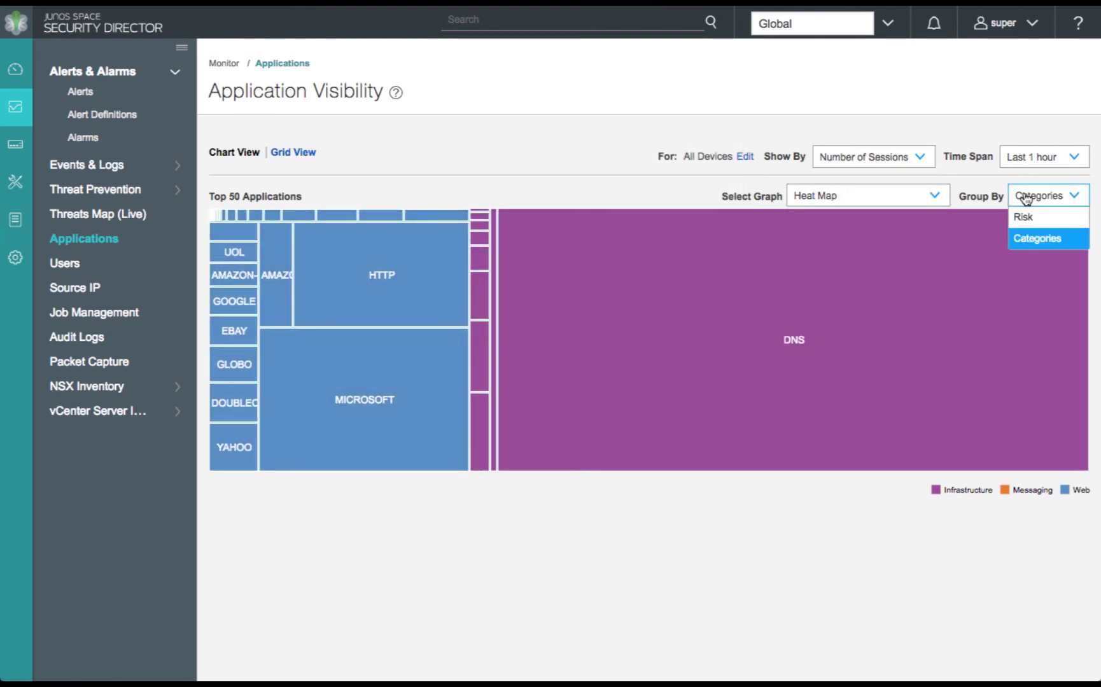
click(1028, 216)
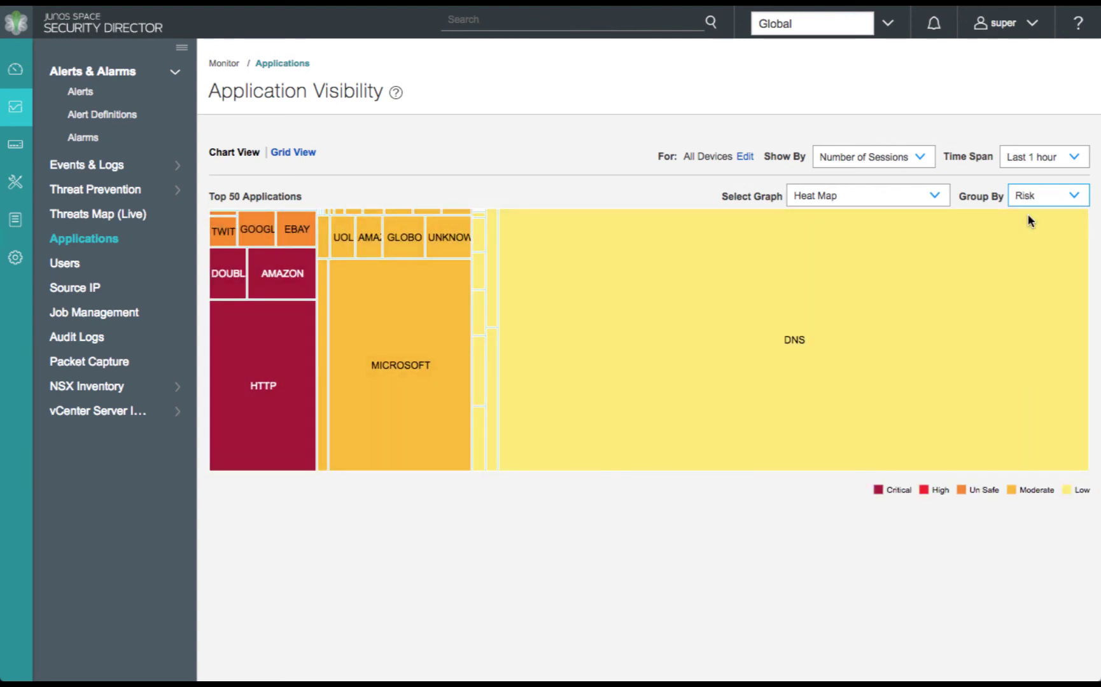
click(935, 199)
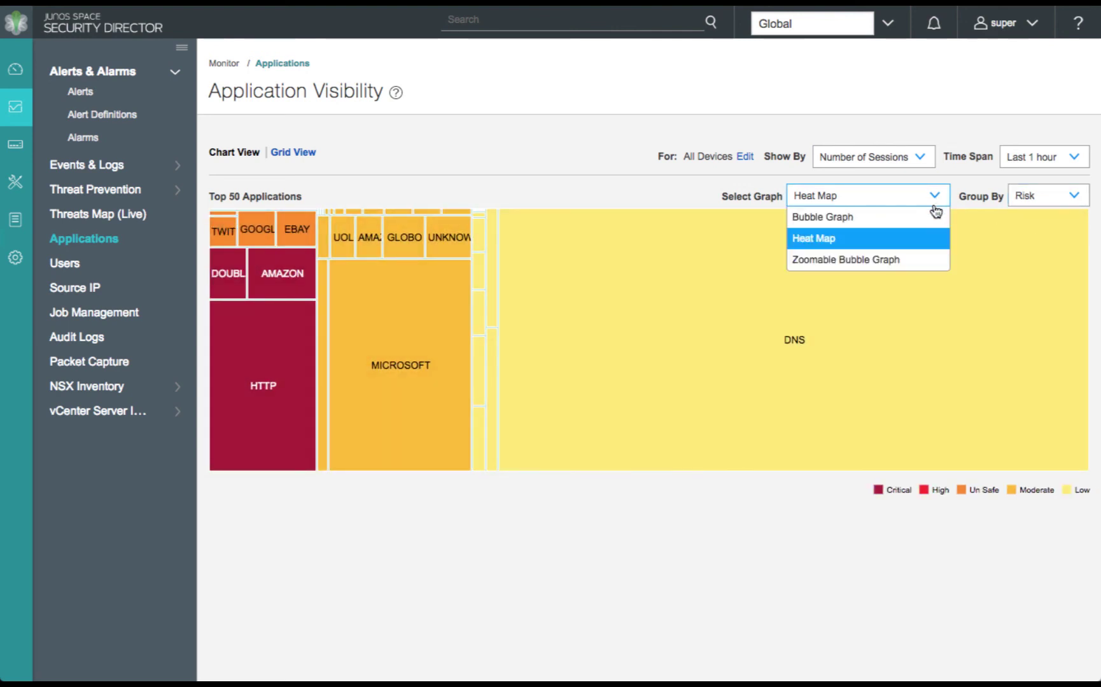
click(926, 220)
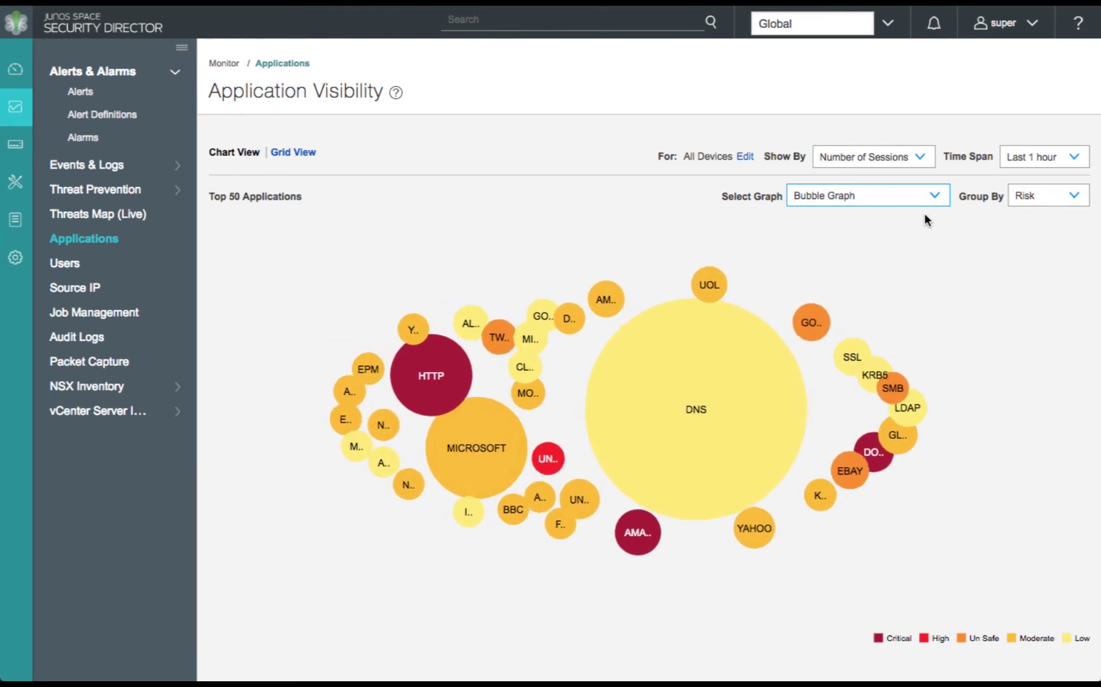